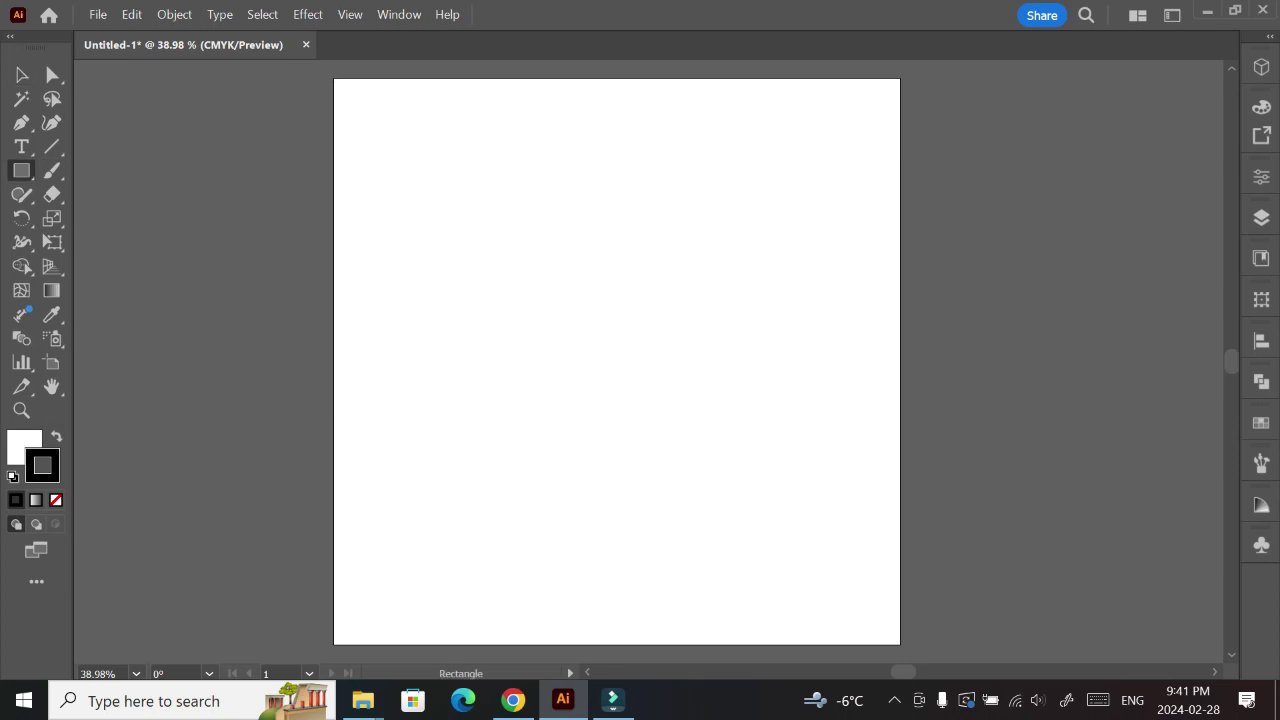
Draw a 150 × 150 px square and a 250 × 150 px rectangle.
left_click(459, 226)
type("150")
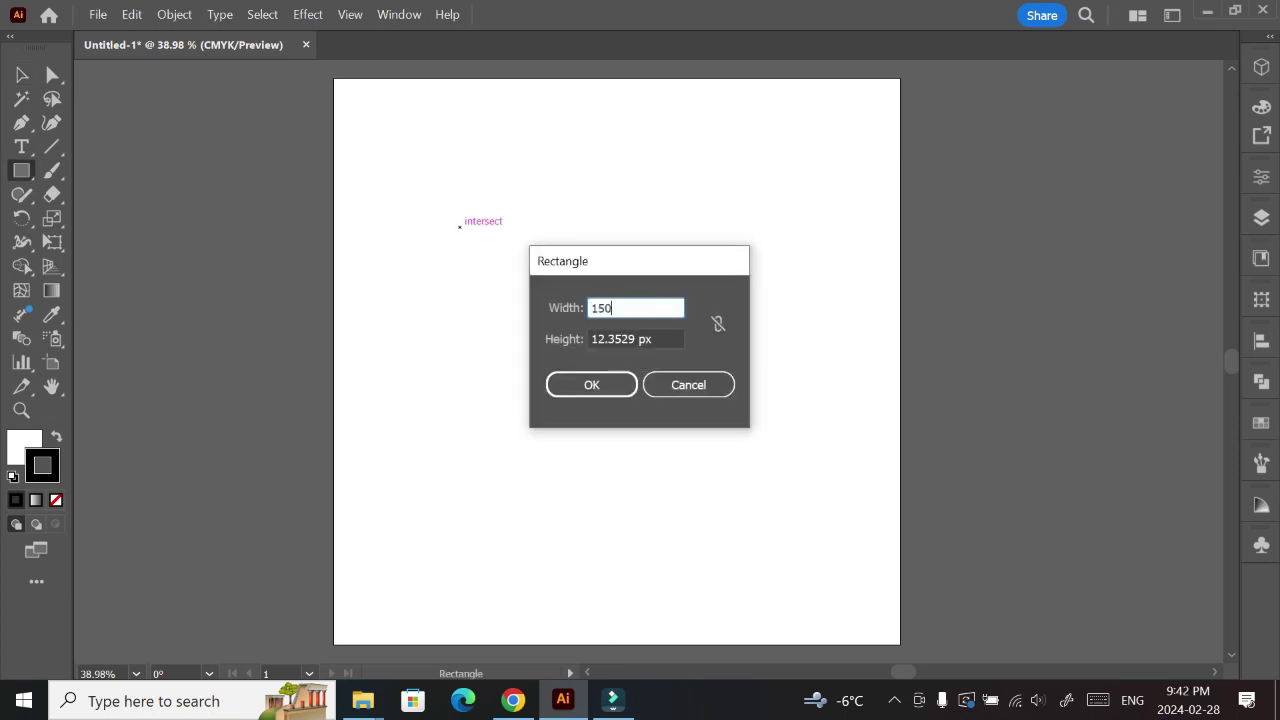
key("Tab")
type("50")
key("Return")
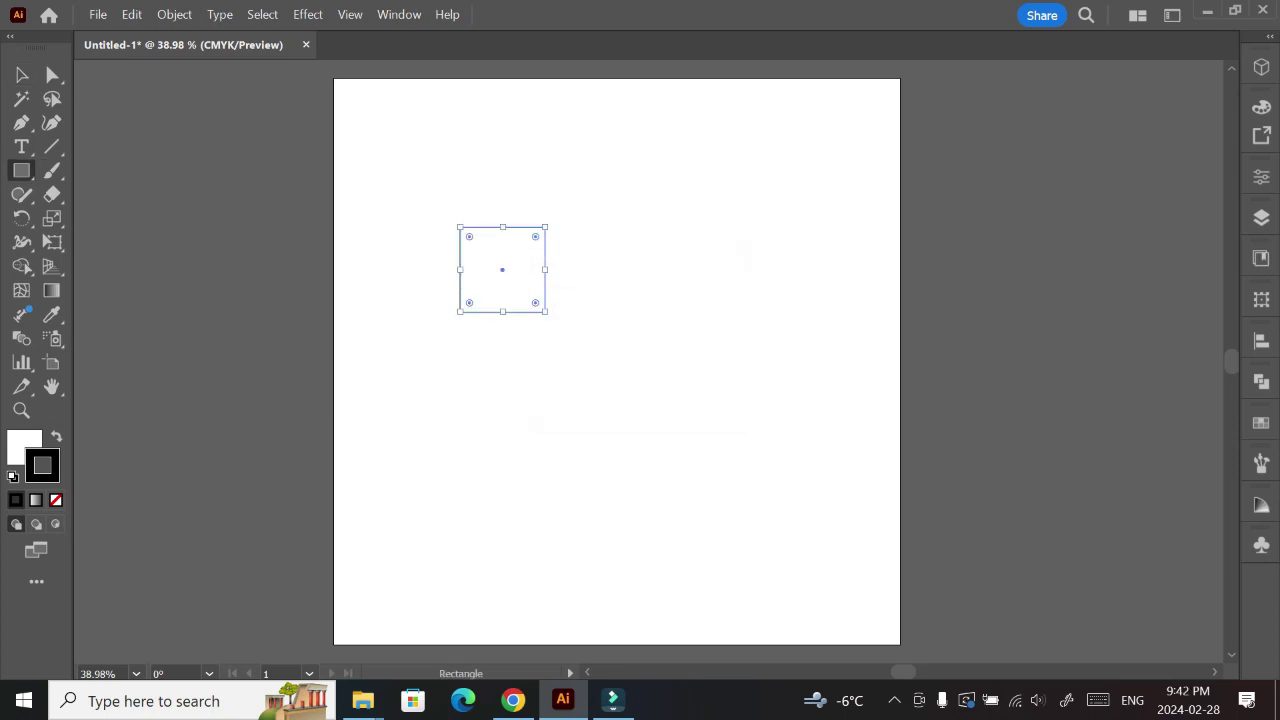
left_click(459, 226)
type("150")
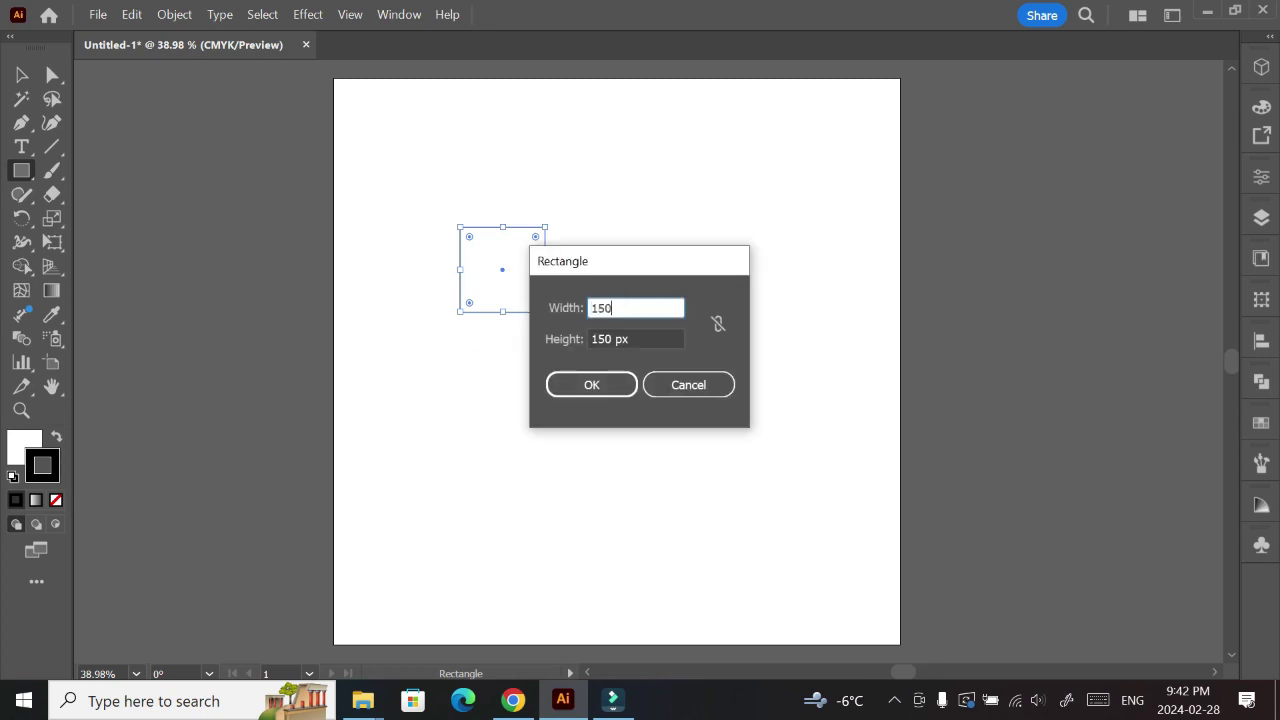
key("Tab")
key("Tab")
key("Return")
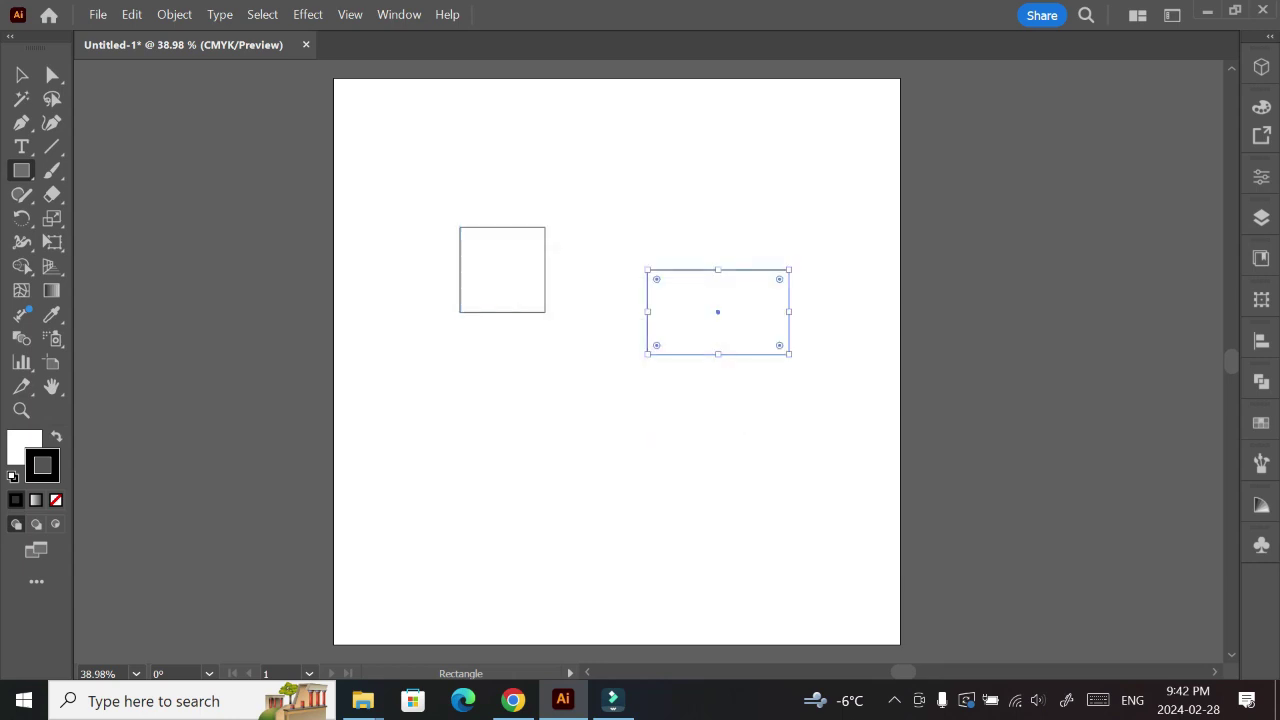
Place the wide rectangle beside the square, with square copies to its right and below.
key("v")
left_click_drag(726, 314, 634, 271)
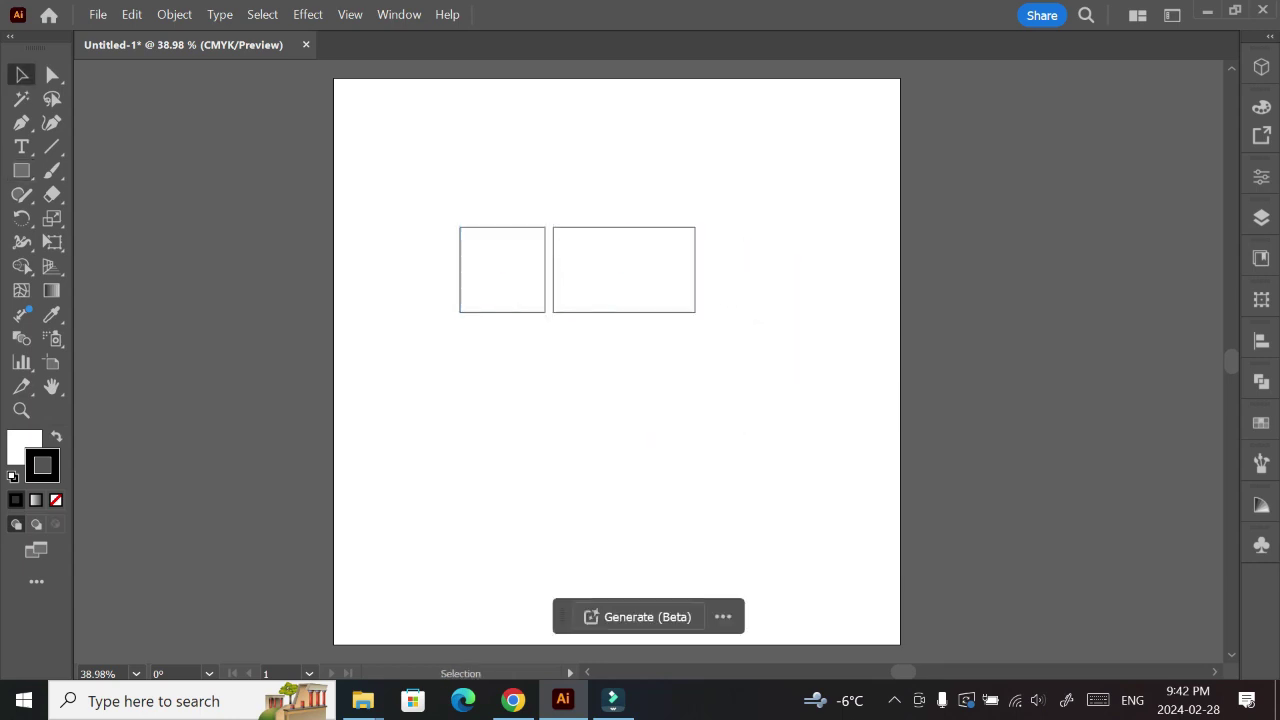
left_click_drag(500, 270, 470, 270)
left_click_drag(624, 270, 606, 270)
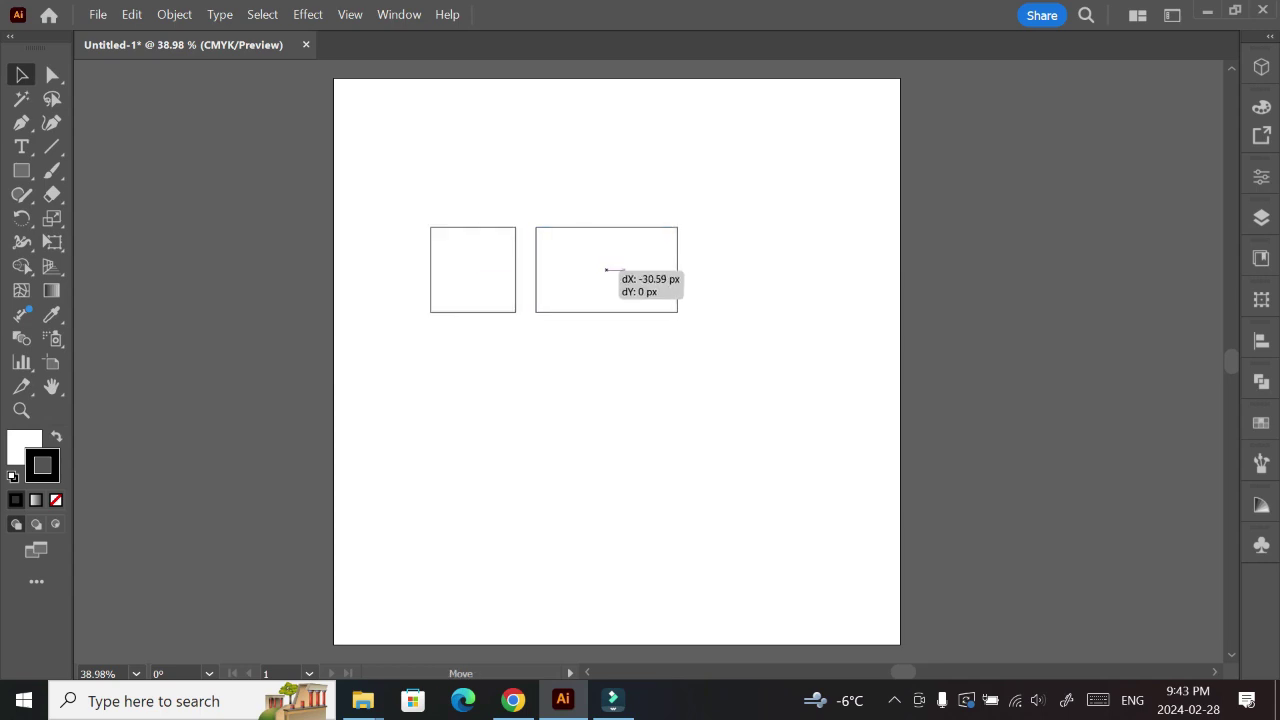
left_click_drag(473, 270, 740, 270)
key("ctrl+z")
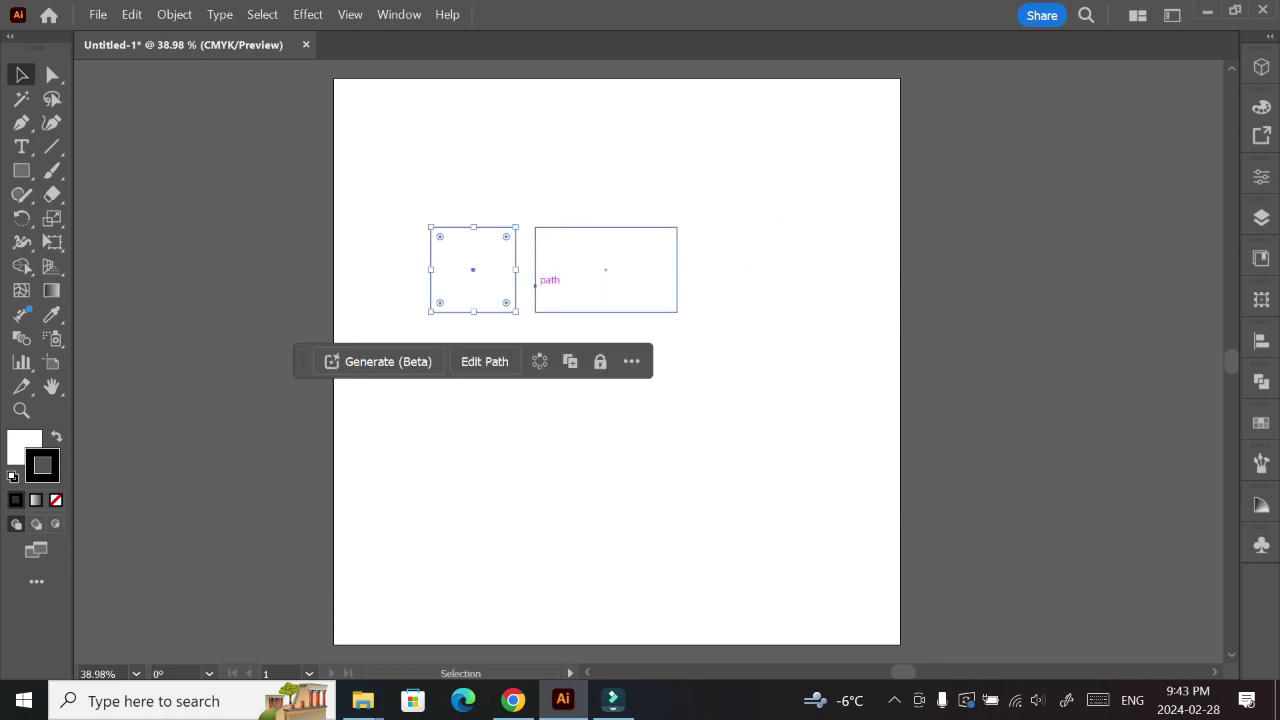
left_click(525, 272)
left_click_drag(473, 270, 739, 270)
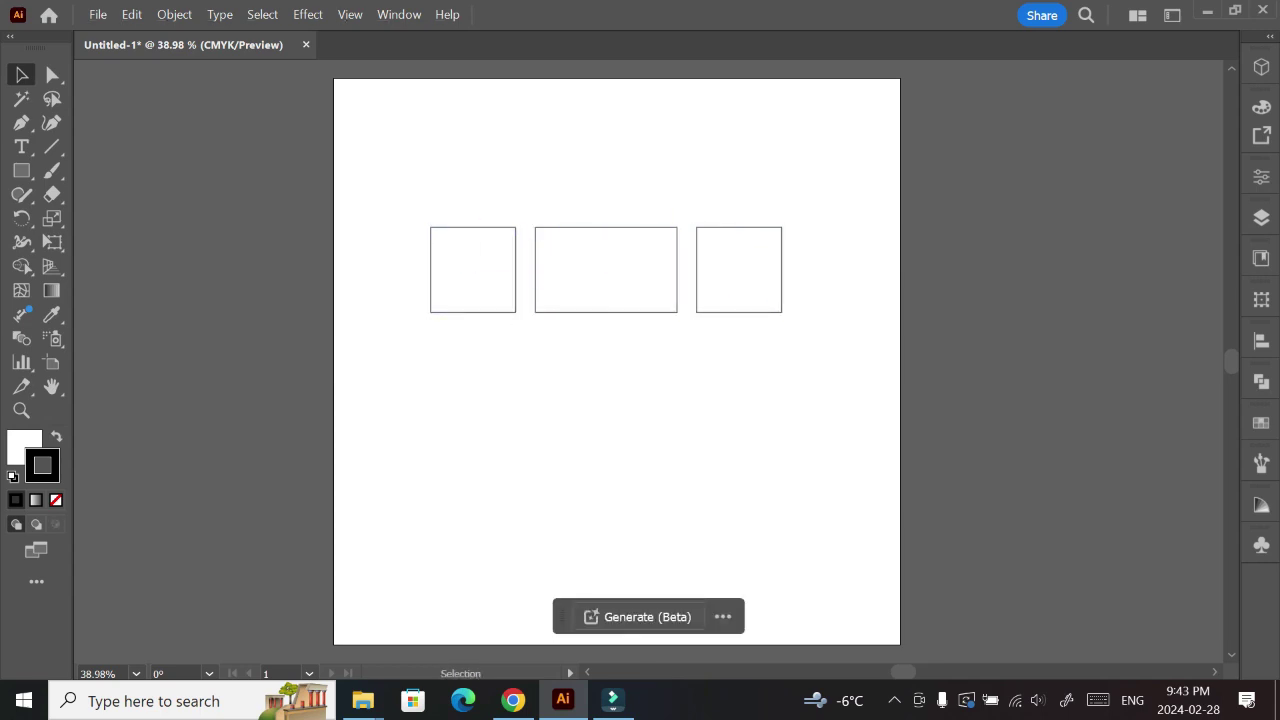
left_click_drag(739, 269, 739, 368)
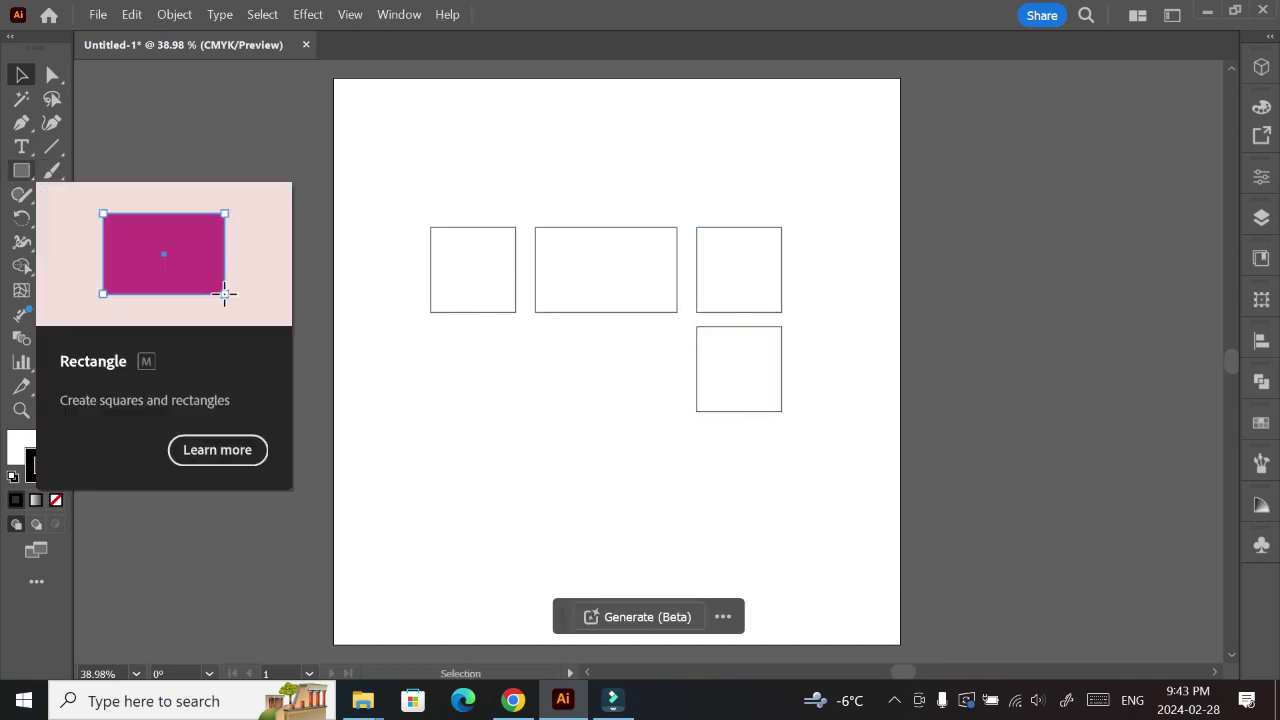
Add a 400 × 150 px panel under the top-left panels, edge matched to the panel above.
left_click(21, 170)
left_click(439, 338)
type("400")
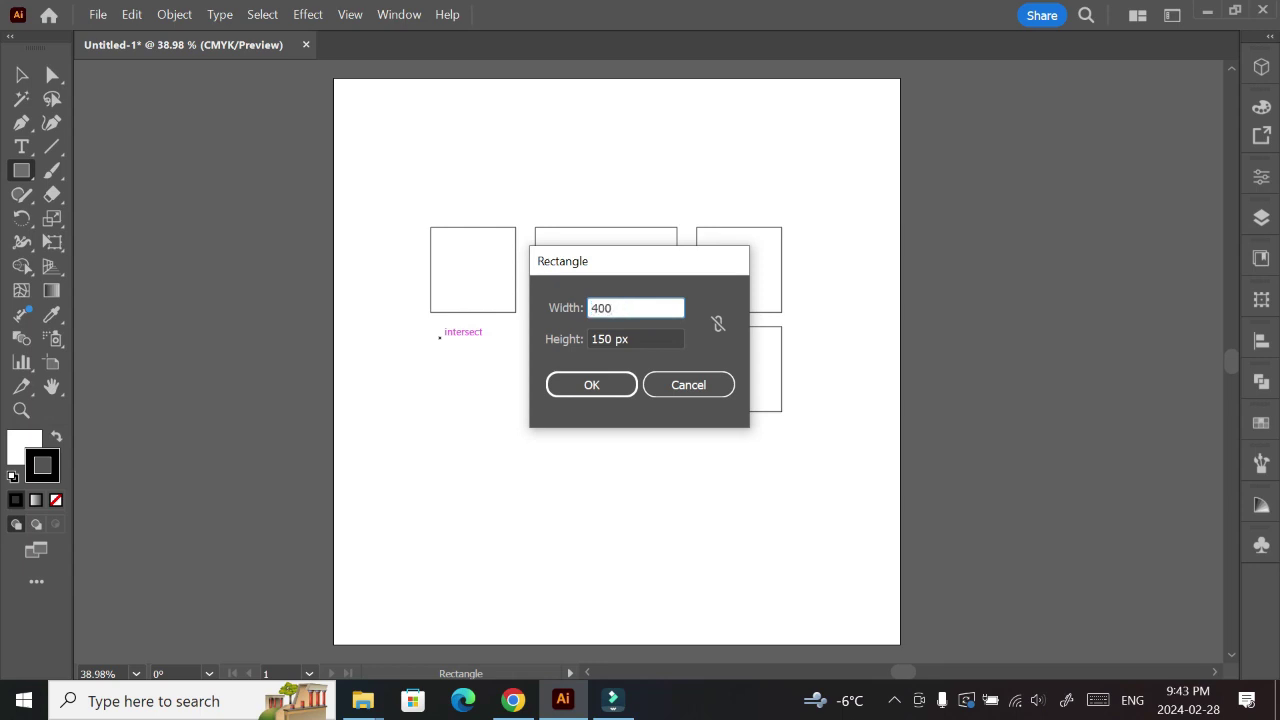
key("Return")
key("v")
left_click_drag(554, 380, 544, 369)
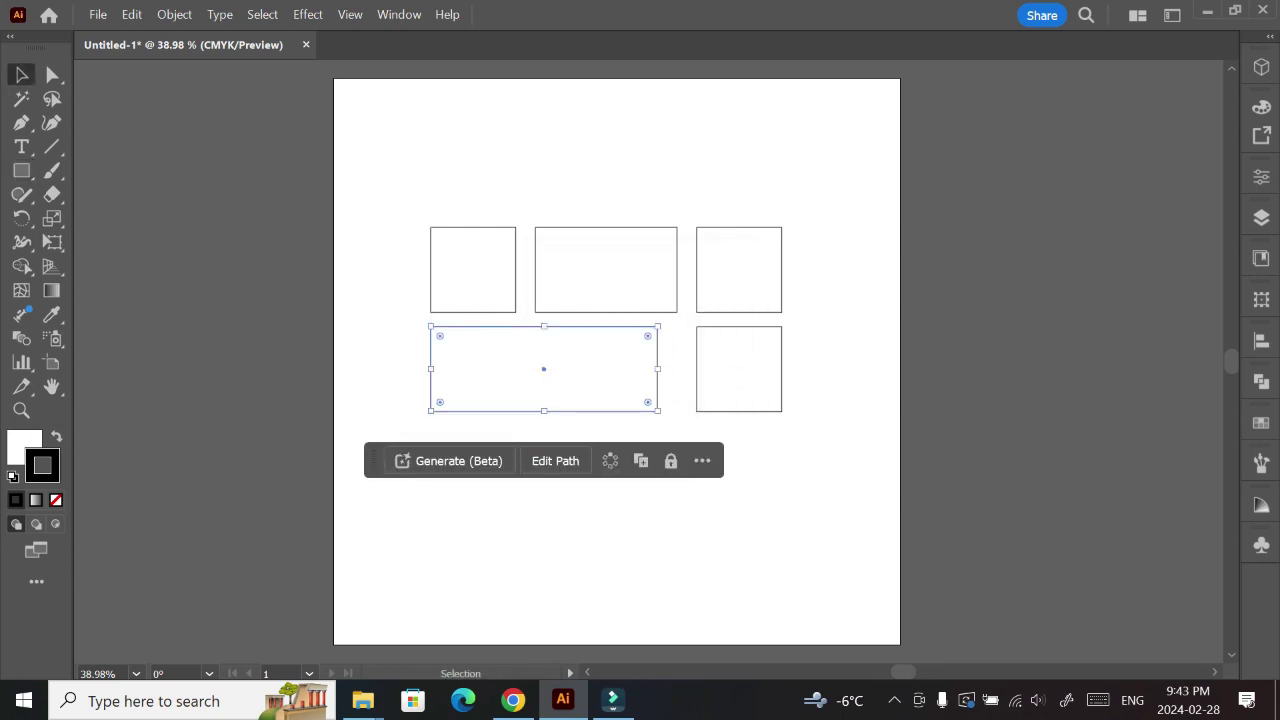
left_click_drag(657, 369, 677, 369)
key("ctrl+shift+a")
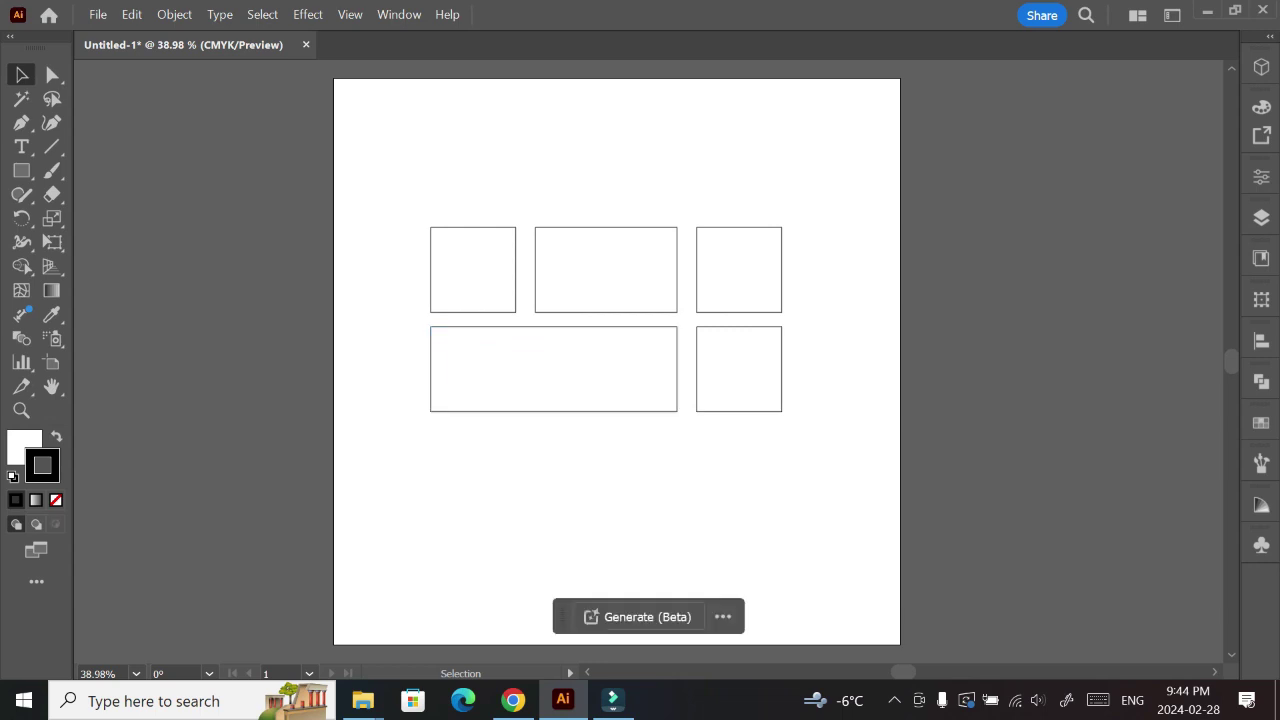
Add a 600 × 150 px bottom panel, stretched to the right column's edge.
key("m")
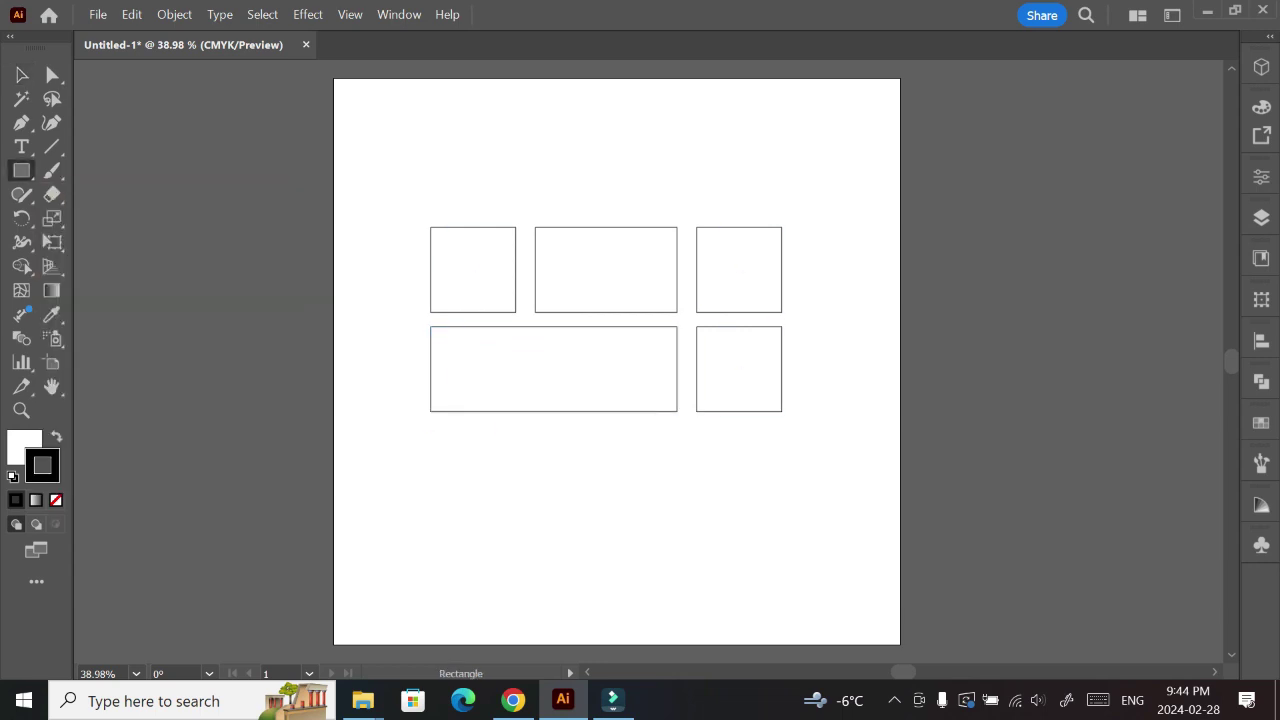
left_click(450, 435)
key("Return")
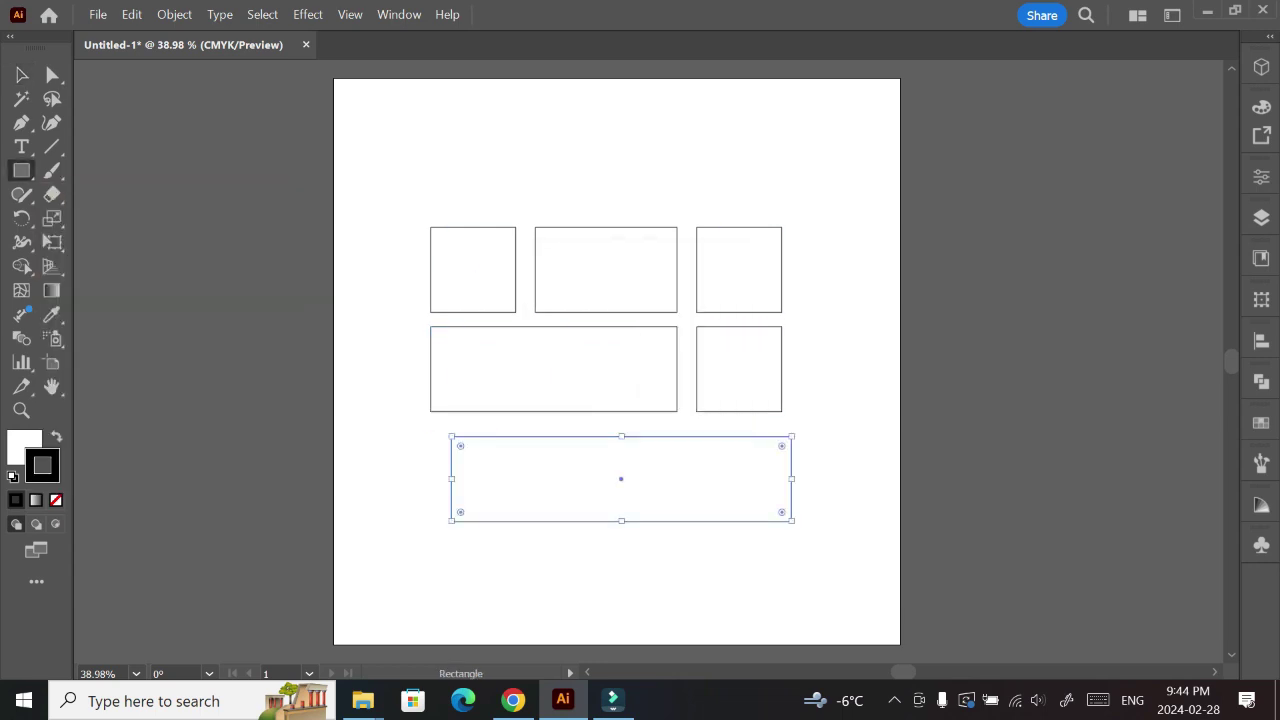
key("v")
left_click_drag(621, 480, 603, 468)
left_click_drag(774, 468, 782, 468)
left_click(840, 490)
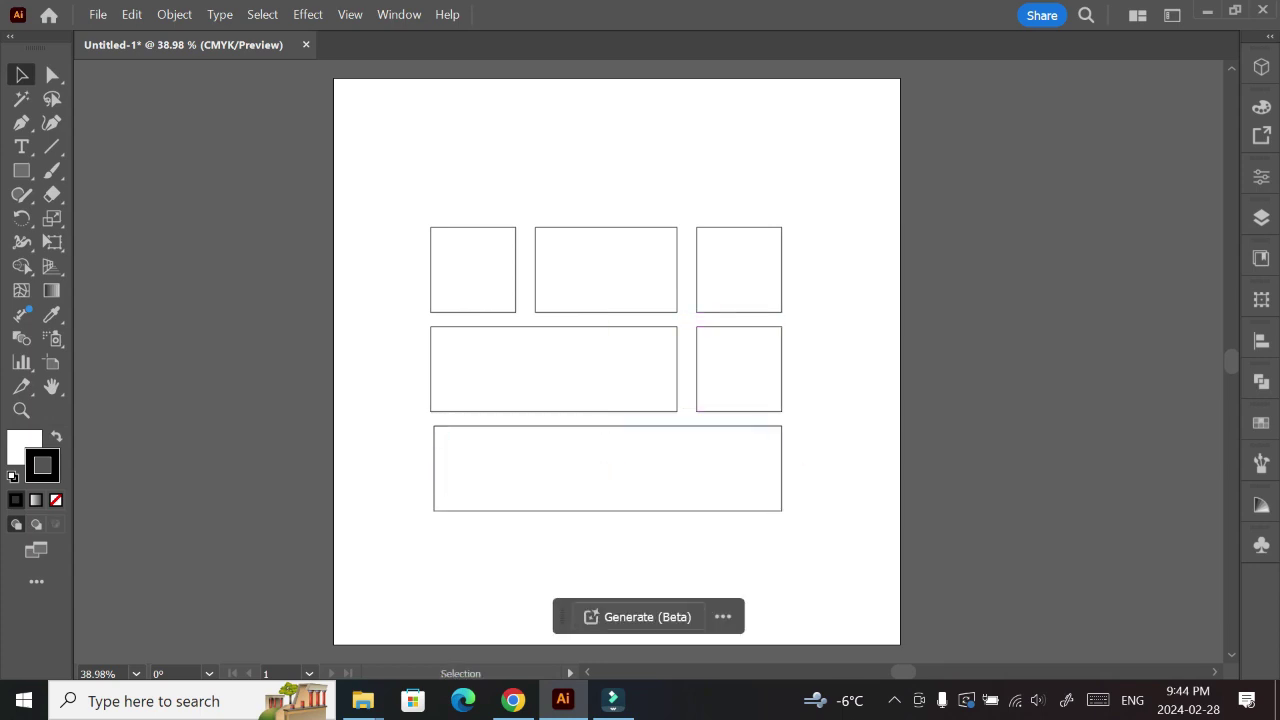
left_click(431, 270)
Nudge the left-column panels and bottom panel into line along their left edges.
left_click(431, 370, "shift")
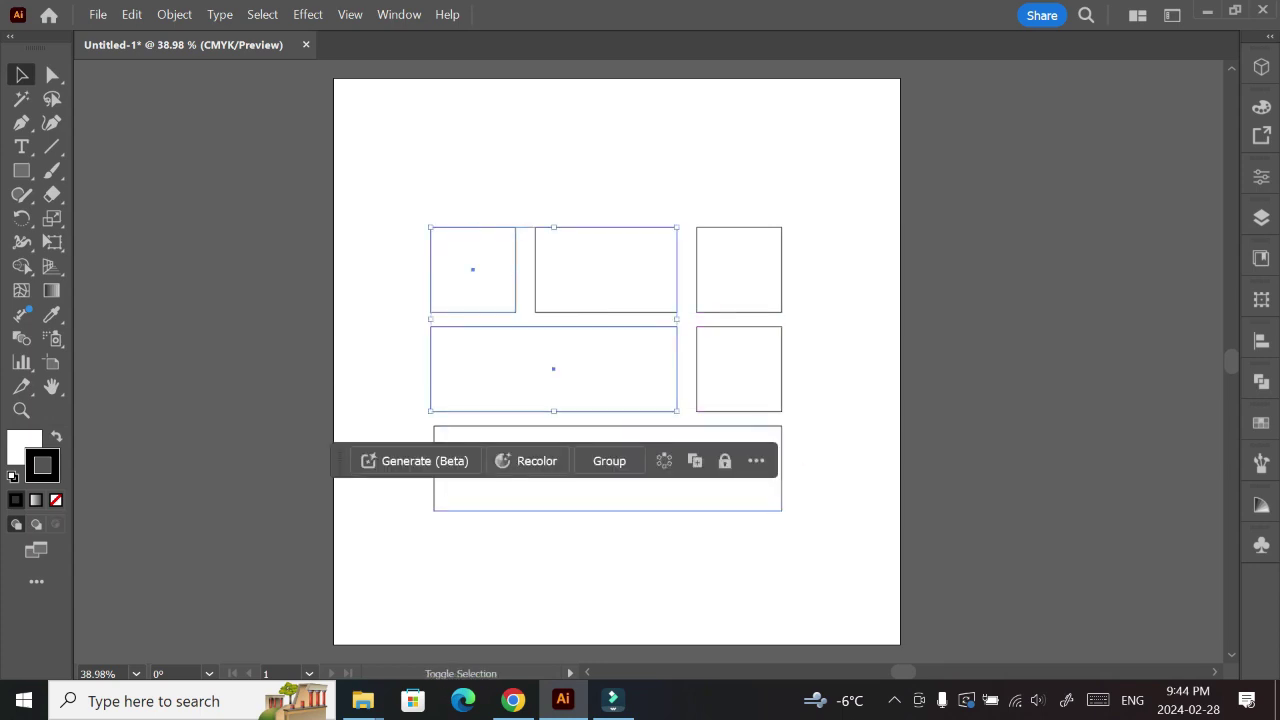
left_click(434, 468, "shift")
left_click_drag(782, 440, 778, 440)
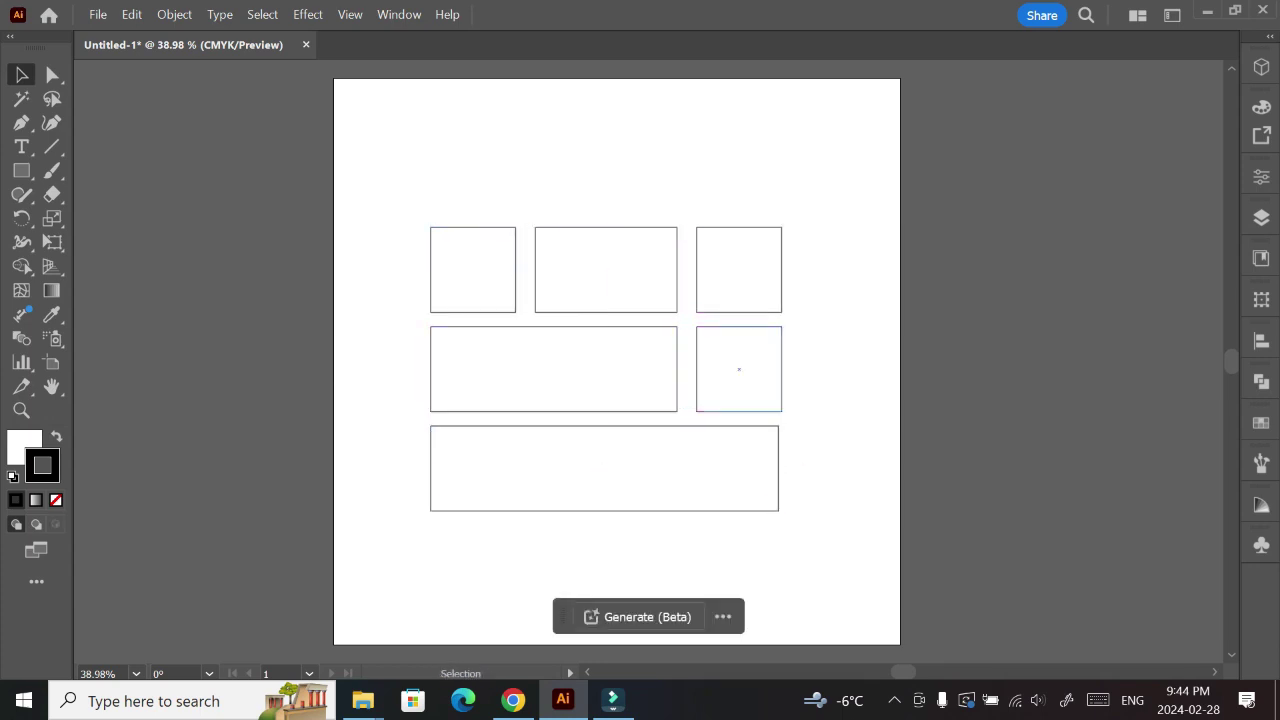
left_click_drag(603, 469, 603, 471)
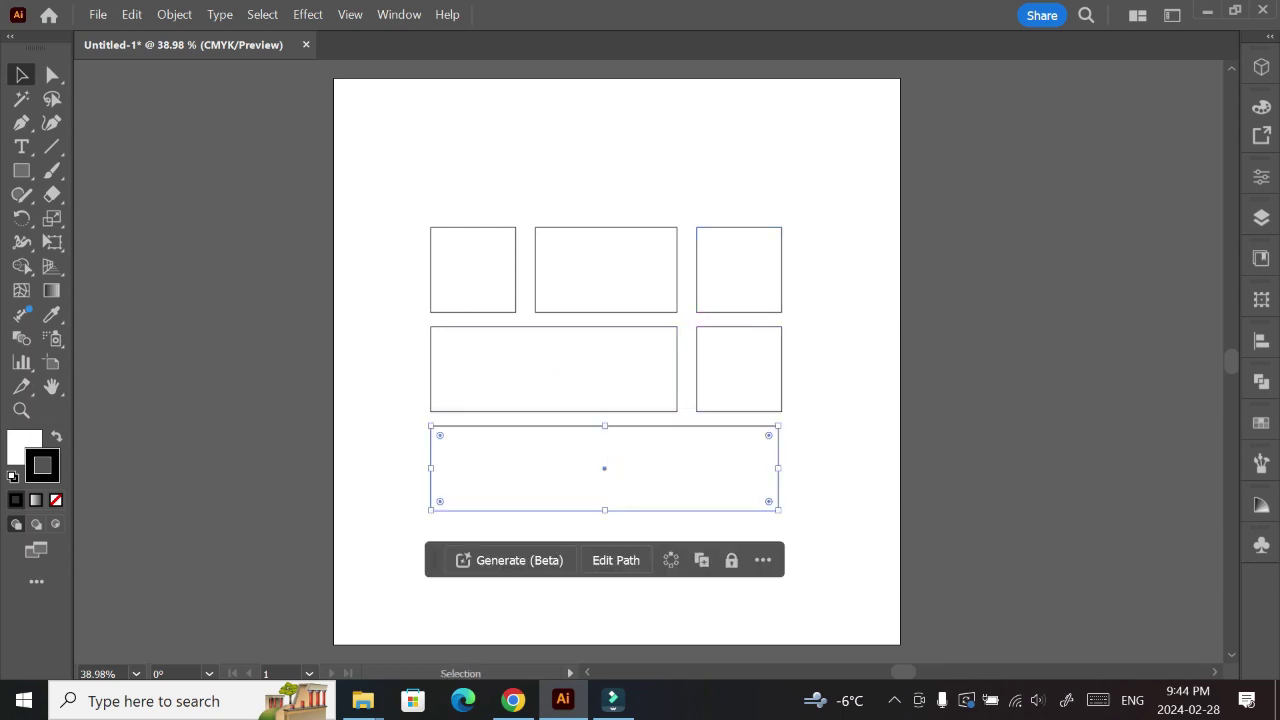
left_click_drag(490, 372, 488, 372)
left_click_drag(474, 269, 474, 269)
left_click(603, 463)
left_click(472, 269)
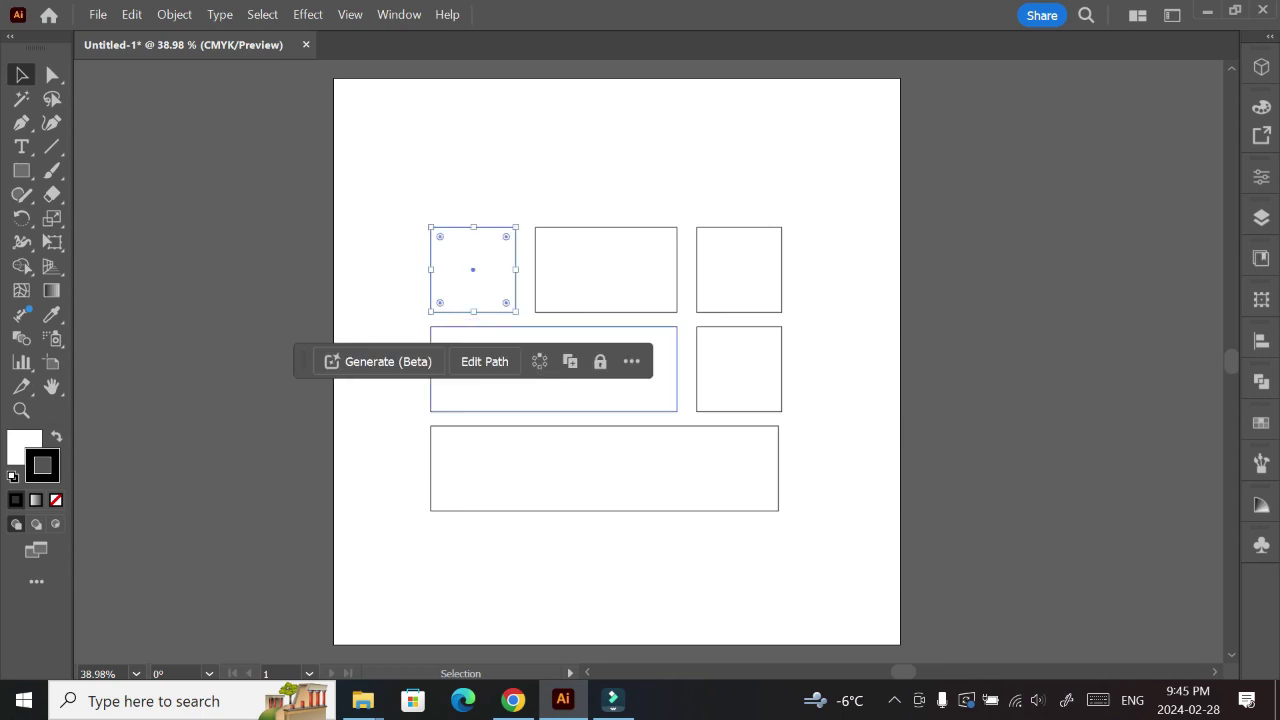
left_click(553, 369, "shift")
left_click(604, 468, "shift")
Align the right-column and bottom panels' right edges, then duplicate Layer 1 as Layer 1 copy.
key("shift+F7")
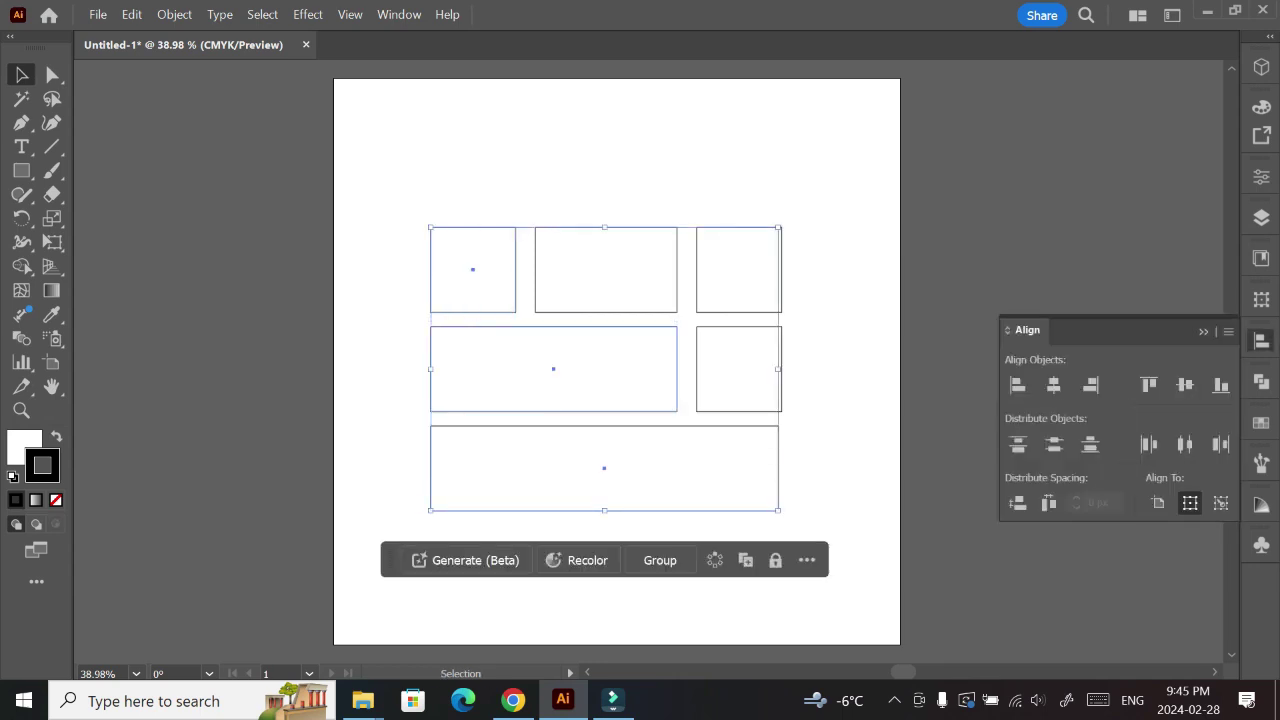
left_click(739, 269)
left_click(739, 369, "shift")
left_click(604, 468, "shift")
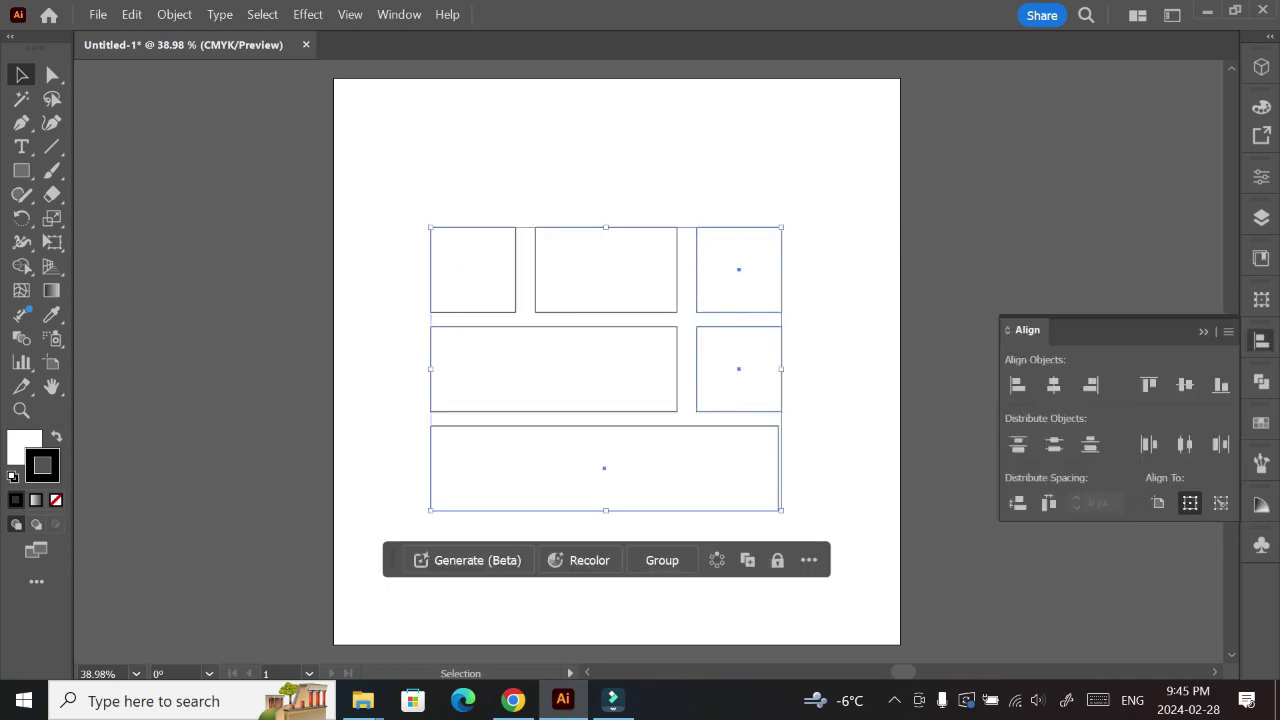
left_click_drag(778, 468, 781, 468)
left_click(739, 269)
left_click(739, 369, "shift")
left_click(604, 468, "shift")
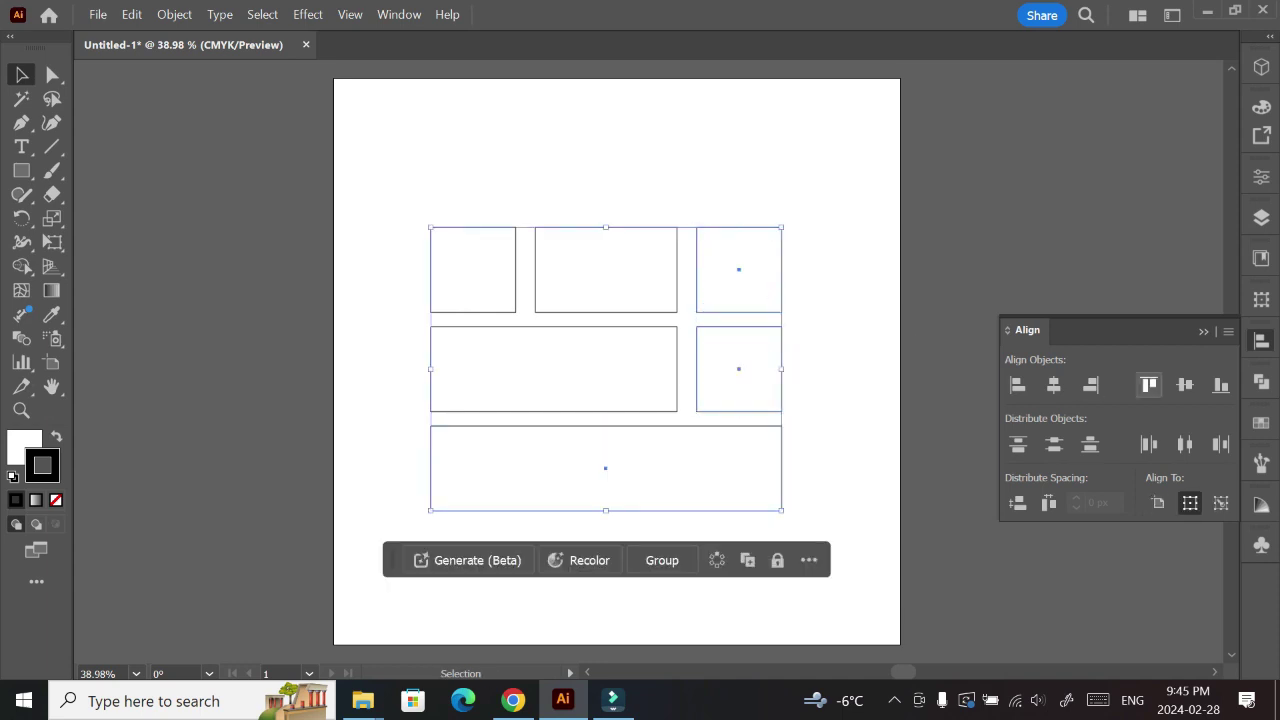
key("ctrl+shift+a")
left_click(830, 543)
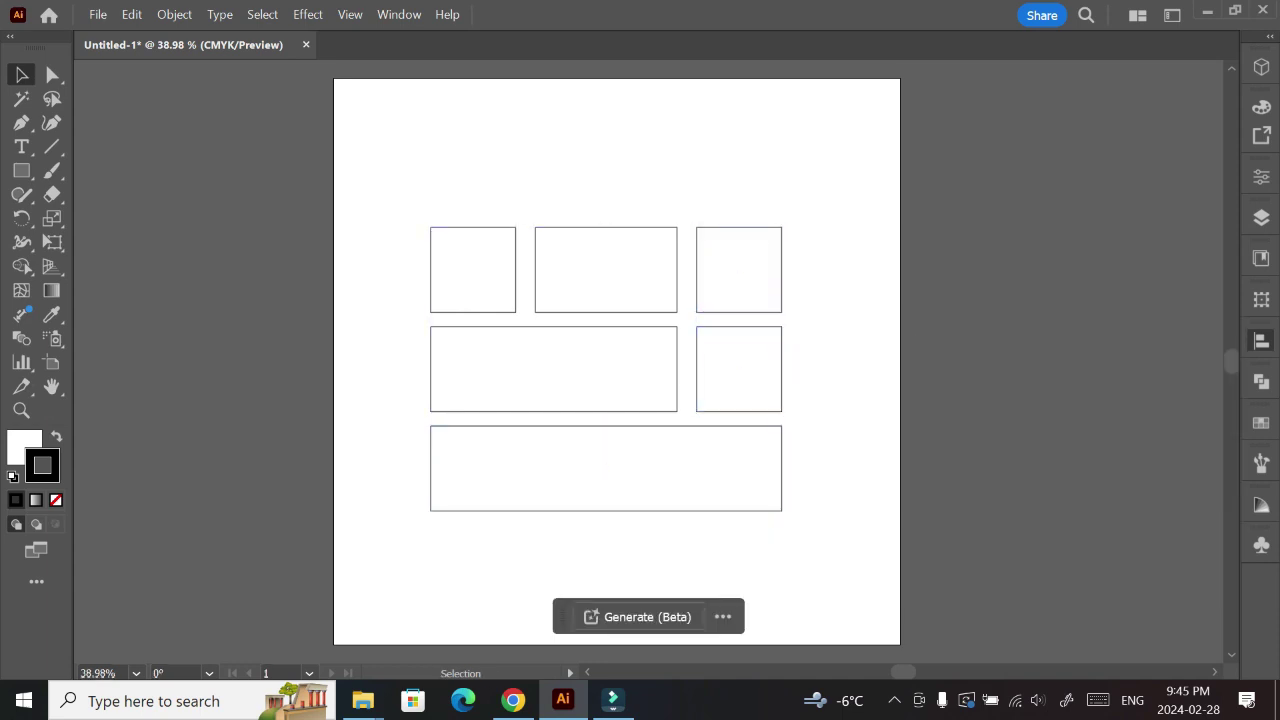
left_click(1261, 217)
left_click_drag(1110, 275, 1180, 513)
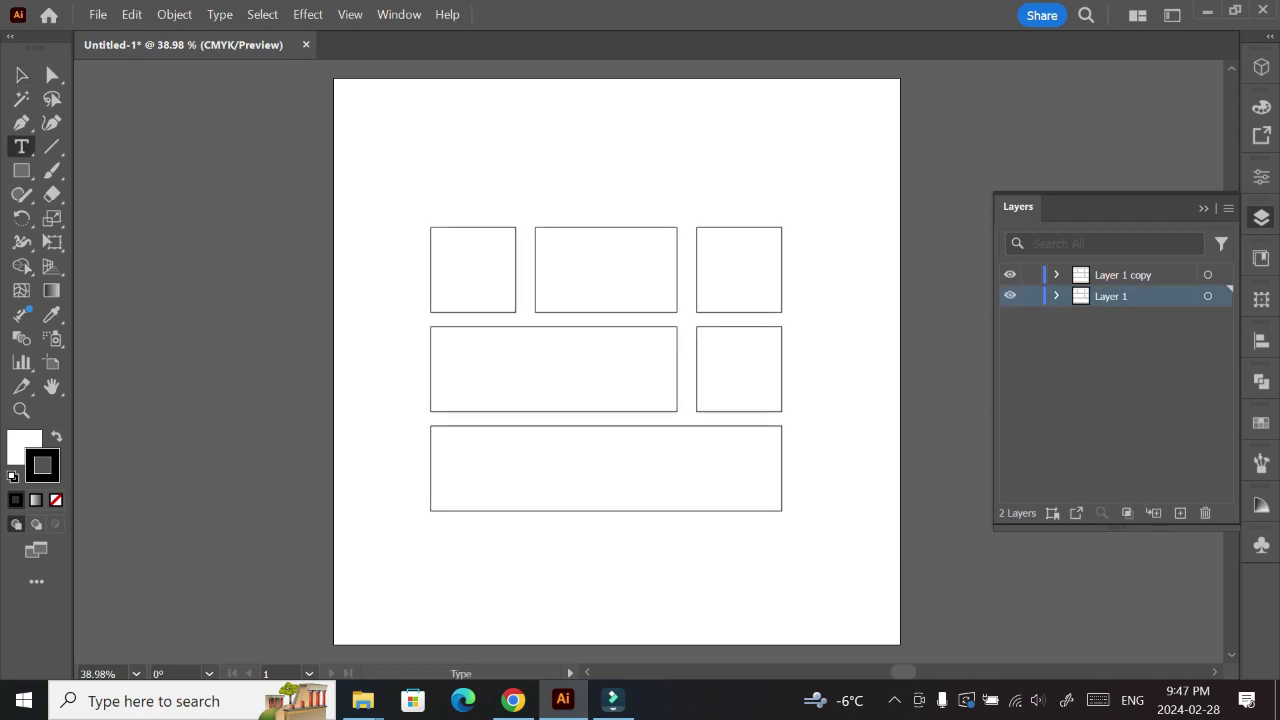
Set the 72 pt phrase on three lines: 'it FEELS so', 'GOOD to be', 'ALIVE'.
left_click(435, 132)
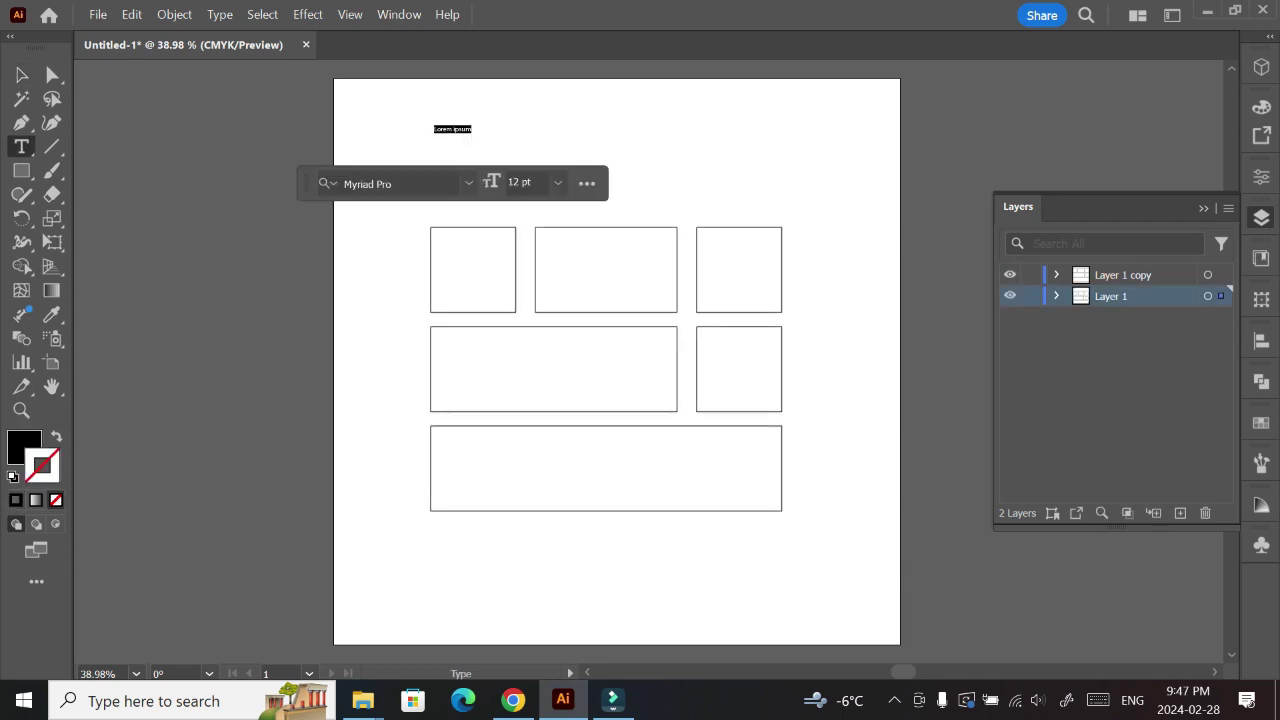
left_click(559, 184)
left_click(586, 540)
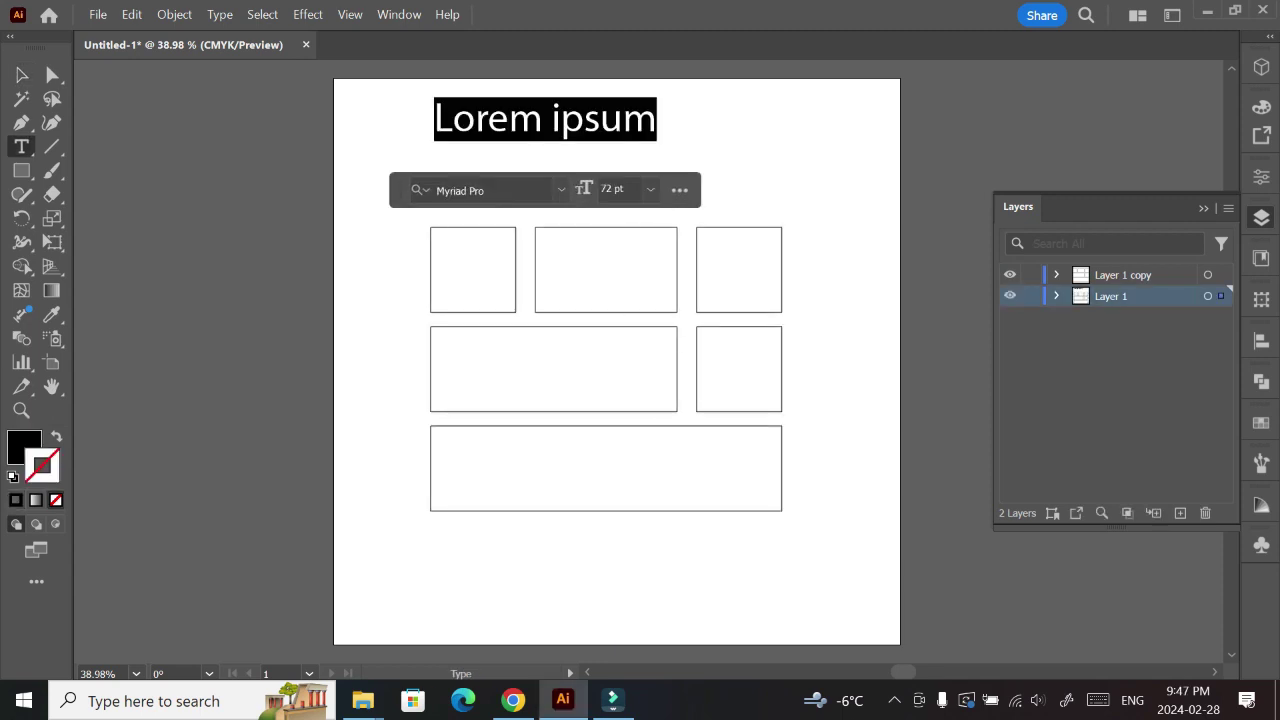
type("it FEELS so GO")
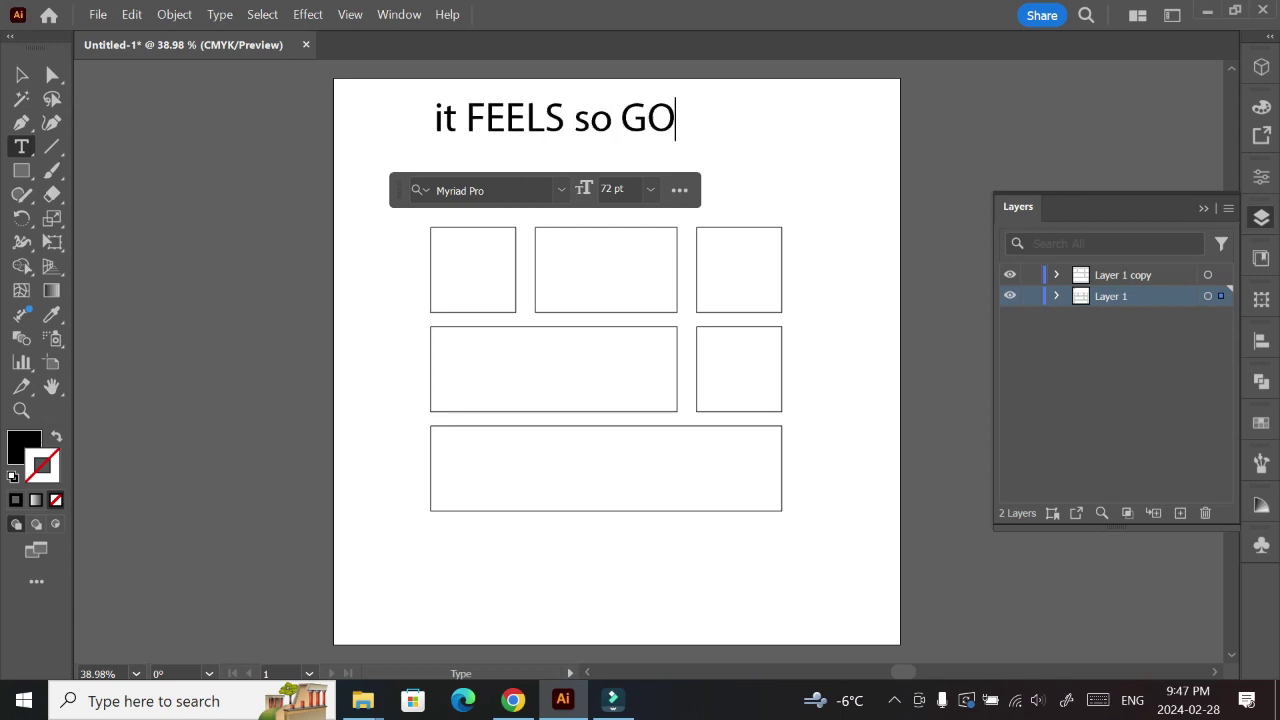
type("ALIVE")
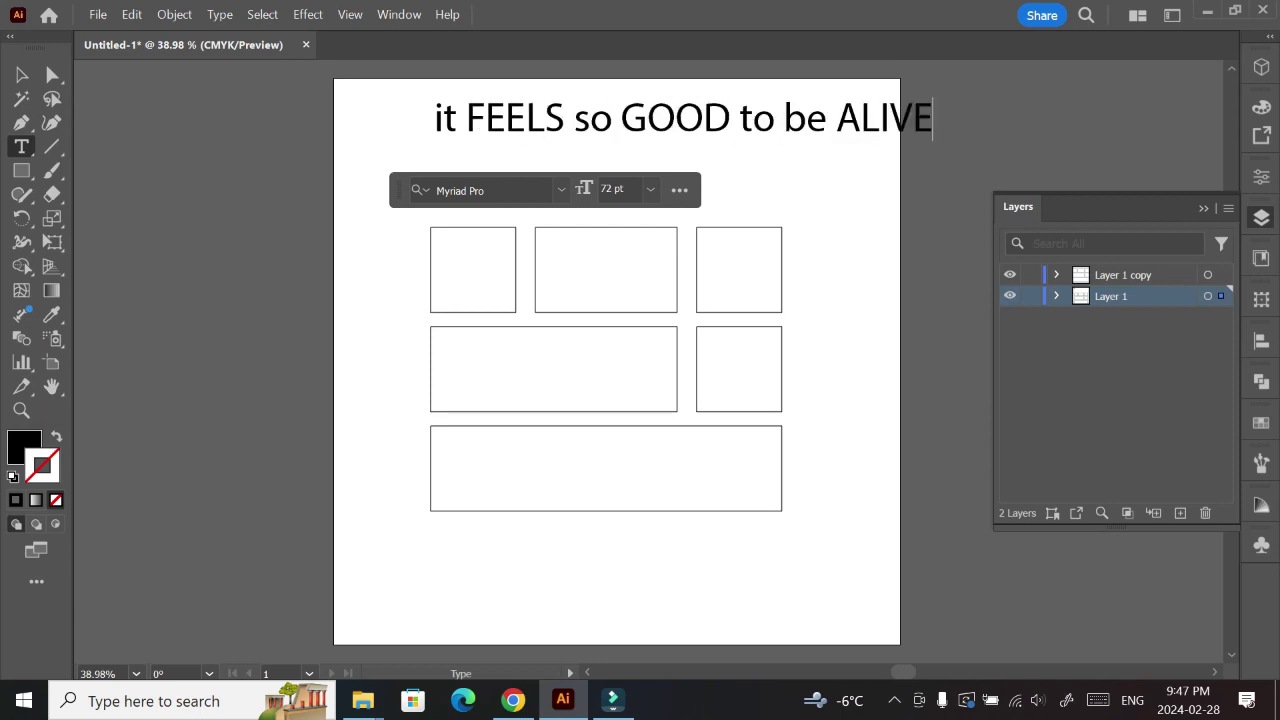
key("Left")
key("Return")
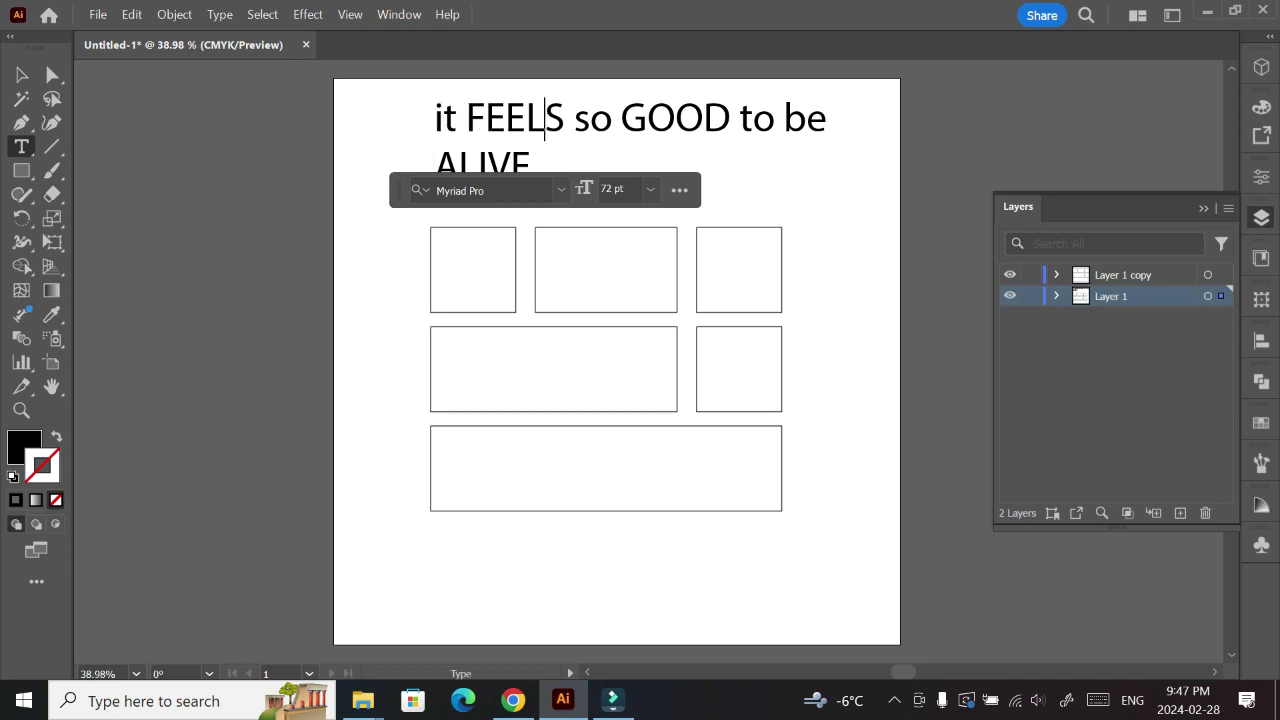
key("Return")
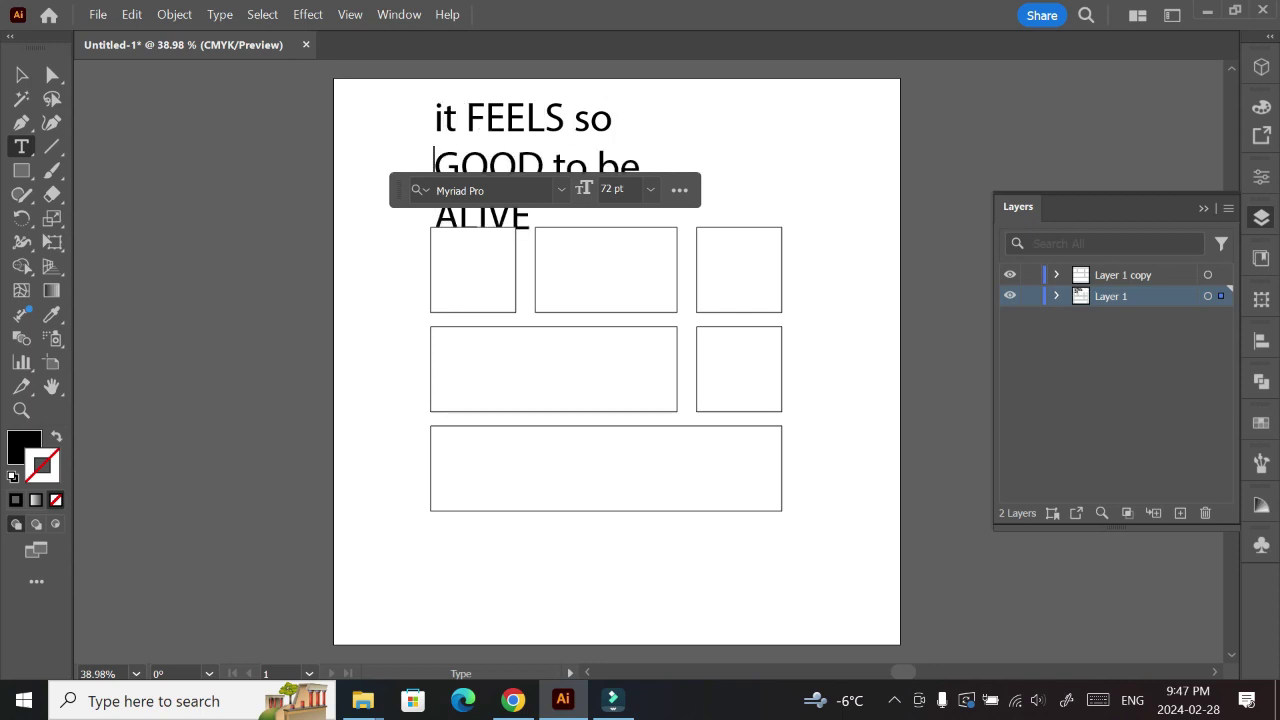
key("Escape")
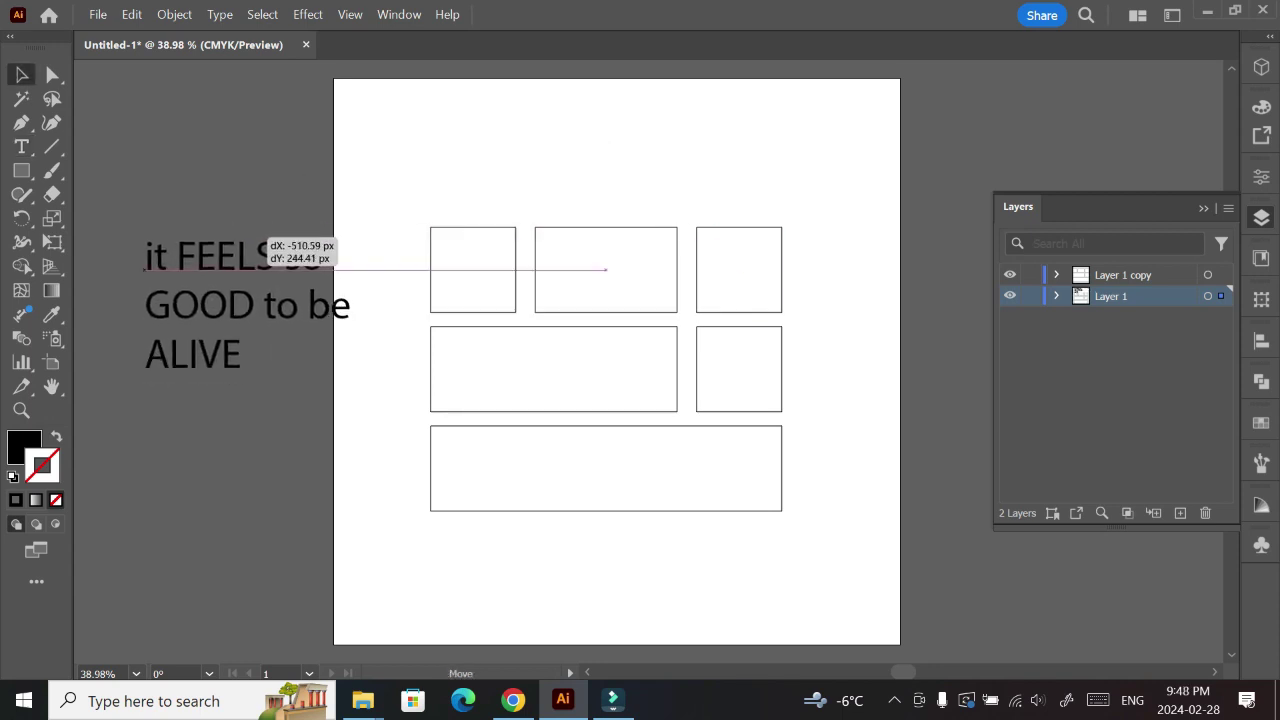
Move the phrase block left off the artboard and go back into its text for editing.
left_click_drag(560, 118, 245, 243)
scroll(600, 300, "left", 3)
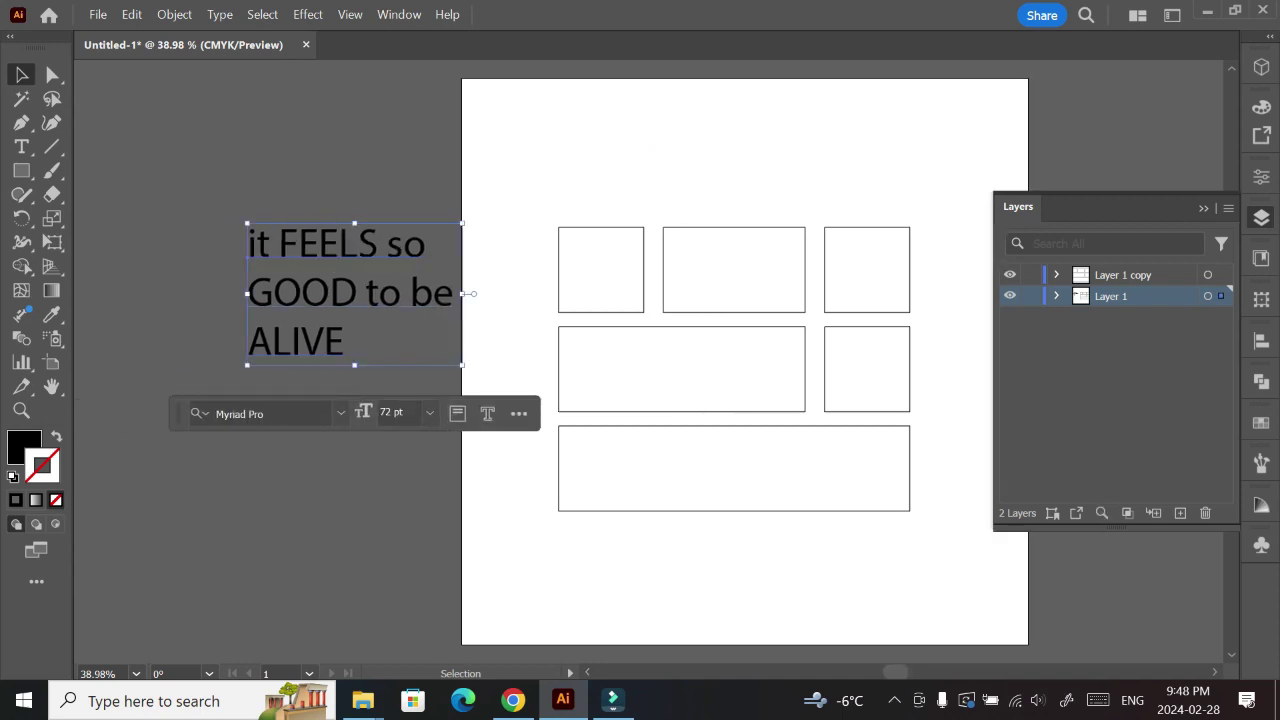
double_click(350, 292)
key("ctrl+a")
left_click(378, 244)
Set the word 'it' in Curlz MT.
double_click(258, 244)
left_click(265, 413)
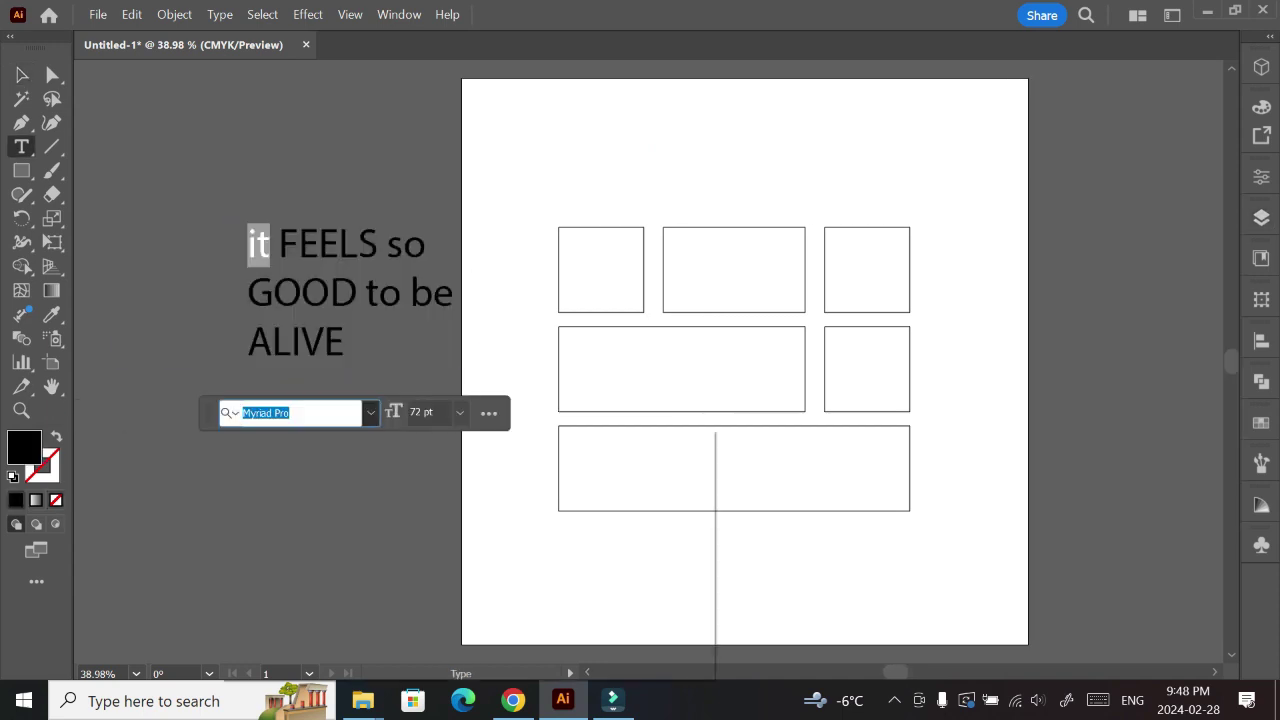
scroll(467, 590, "down", 10)
scroll(467, 590, "up", 5)
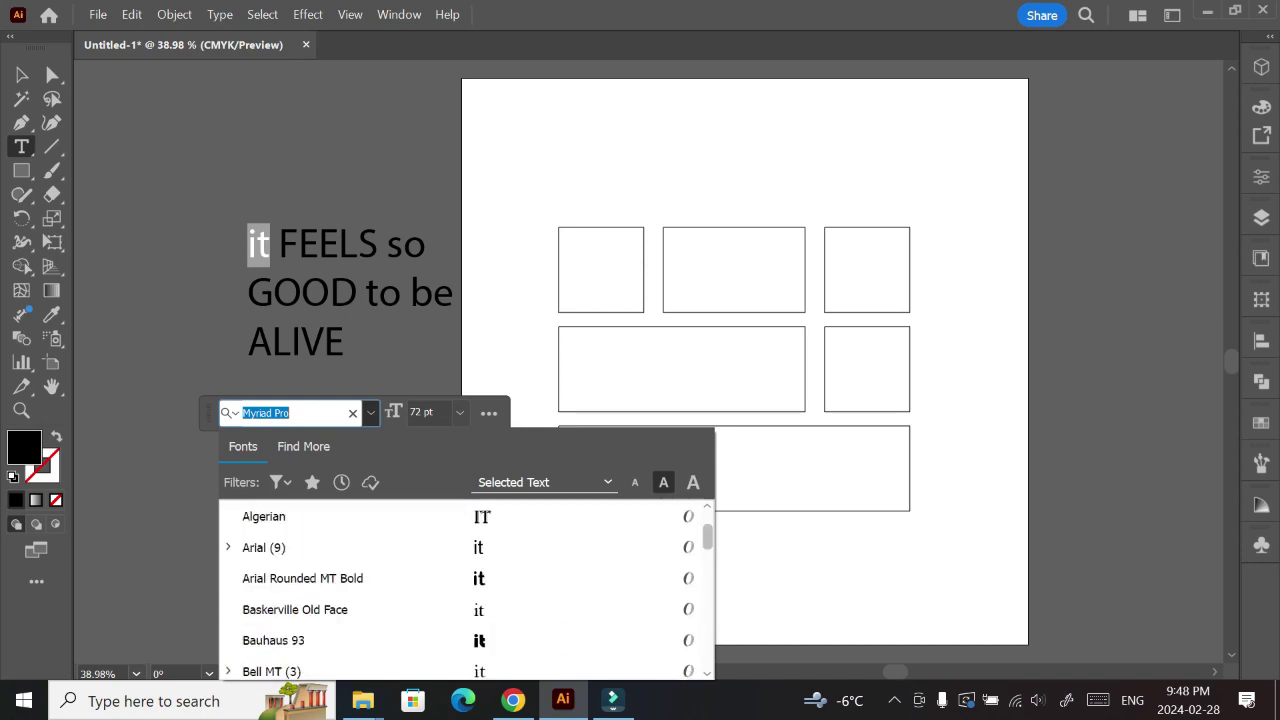
scroll(467, 590, "down", 5)
scroll(467, 590, "down", 3)
left_click(265, 522)
Set the word 'so' in Brush Script MT Italic.
double_click(405, 244)
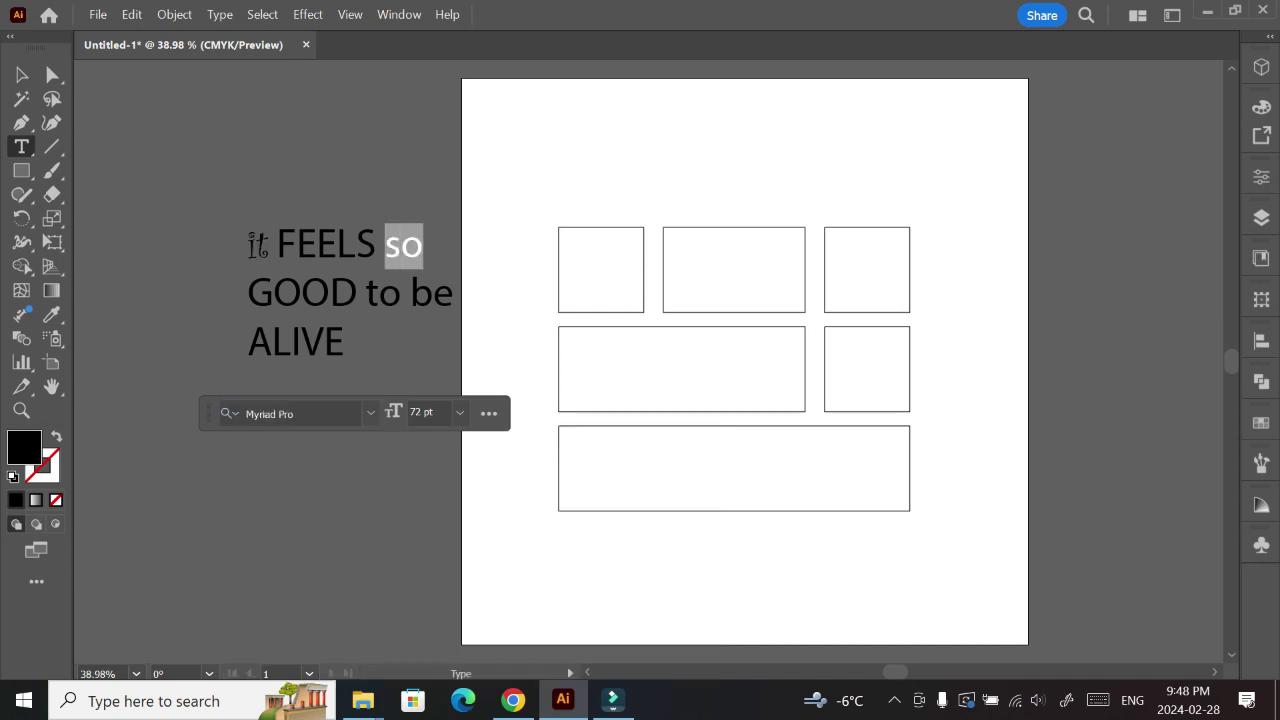
left_click(265, 413)
scroll(467, 590, "down", 2)
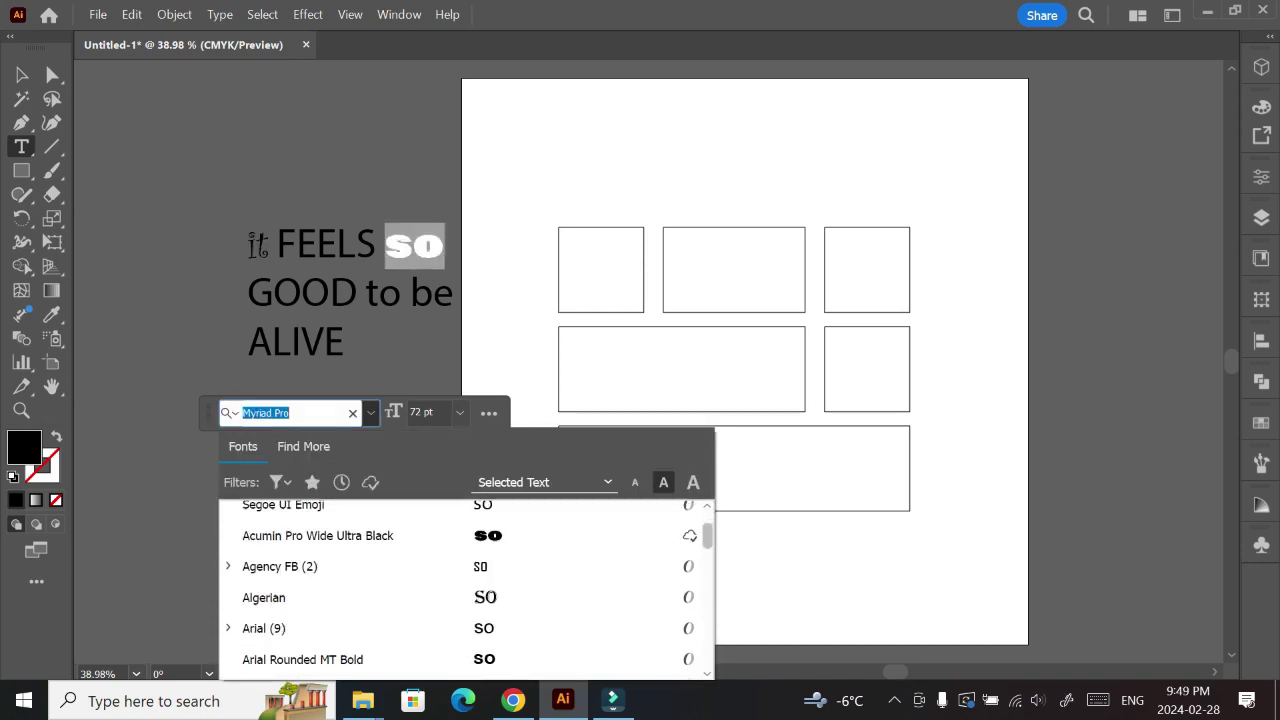
scroll(467, 590, "down", 5)
scroll(467, 590, "down", 3)
scroll(467, 555, "down", 1)
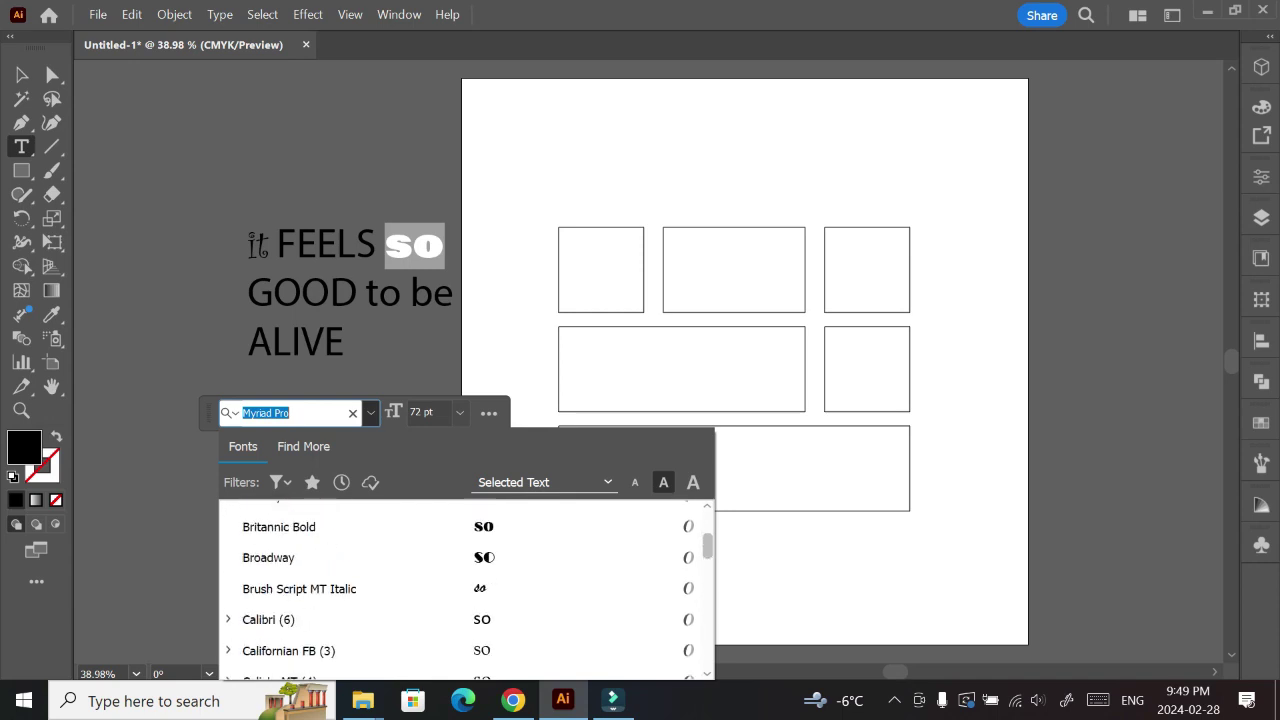
scroll(467, 555, "down", 1)
left_click(300, 555)
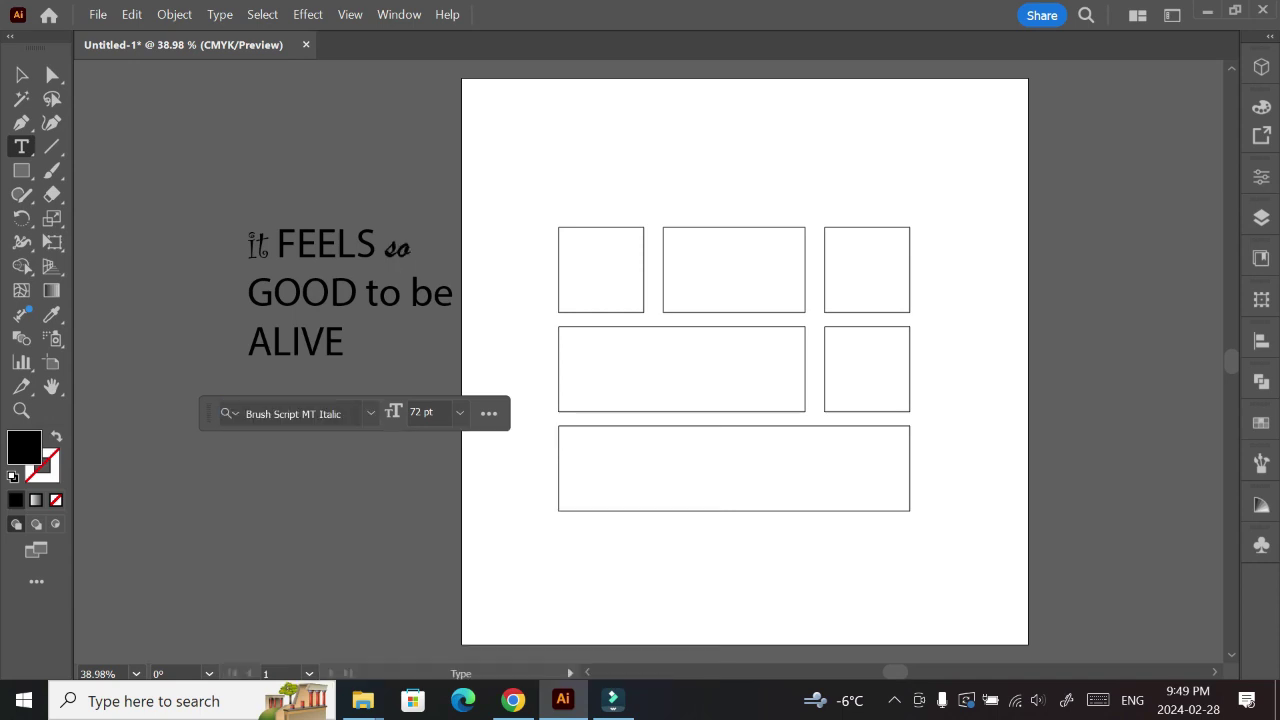
Give 'to be' the same Brush Script MT Italic font.
left_click_drag(366, 292, 453, 292)
left_click(265, 413)
scroll(467, 590, "down", 5)
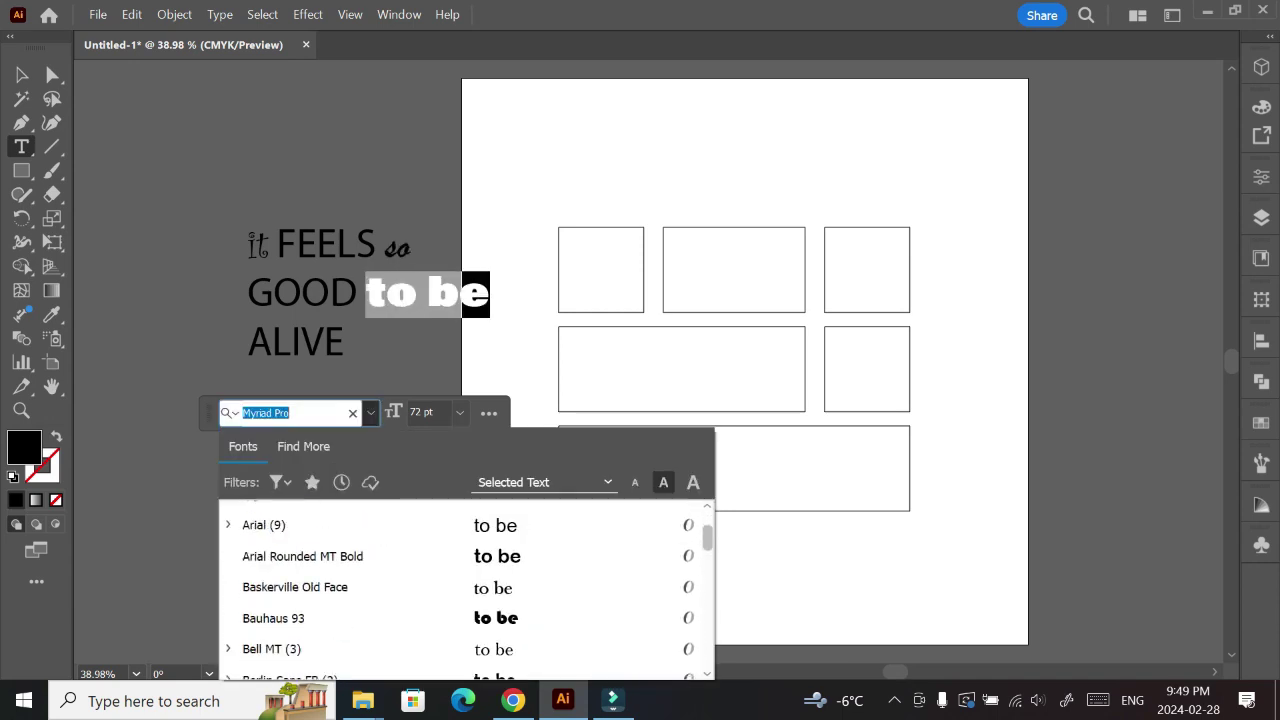
scroll(467, 590, "down", 3)
left_click(300, 651)
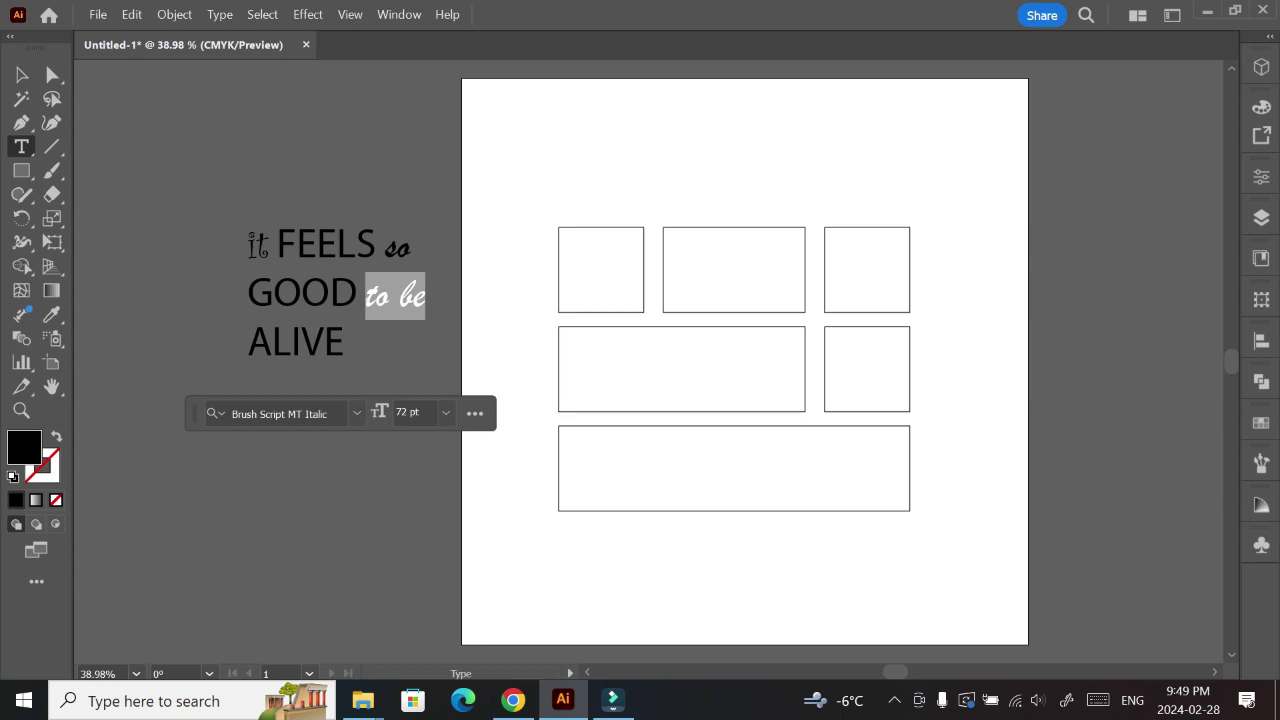
left_click(345, 342)
Try the Harrington font on ALIVE.
left_click_drag(345, 342, 248, 342)
left_click(265, 413)
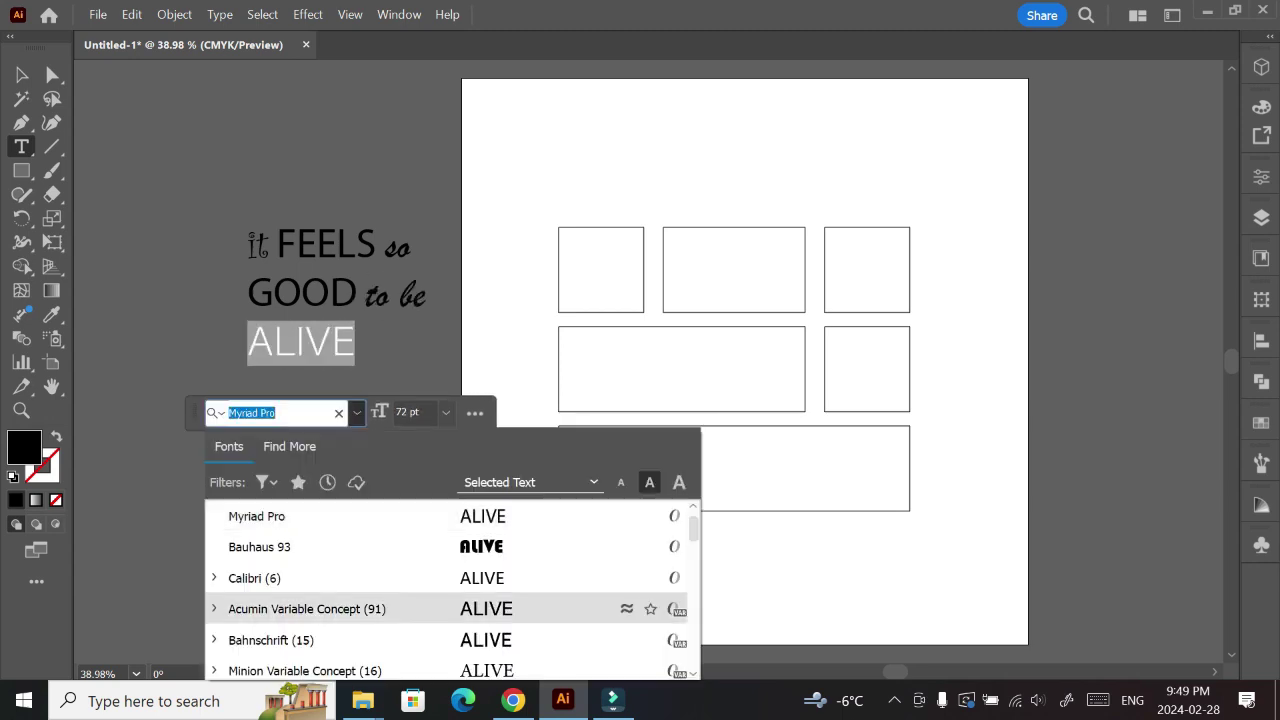
left_click_drag(694, 528, 694, 545)
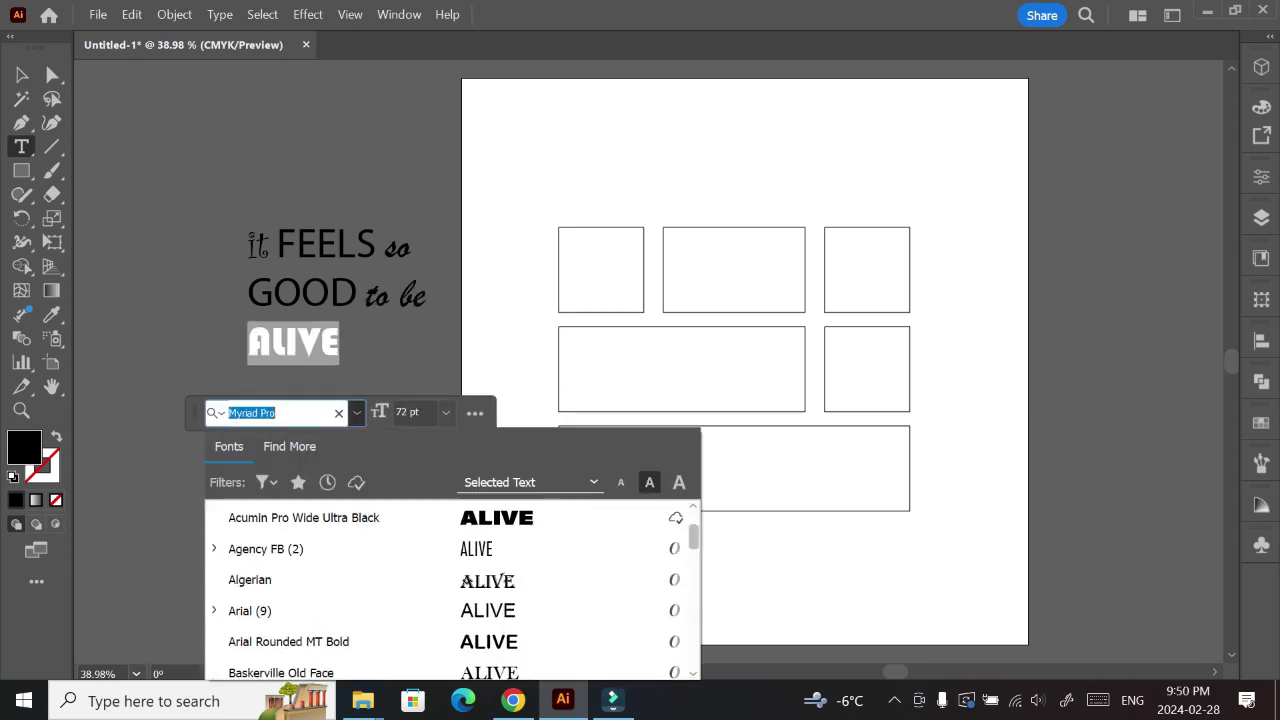
scroll(450, 590, "up", 3)
scroll(450, 590, "down", 1)
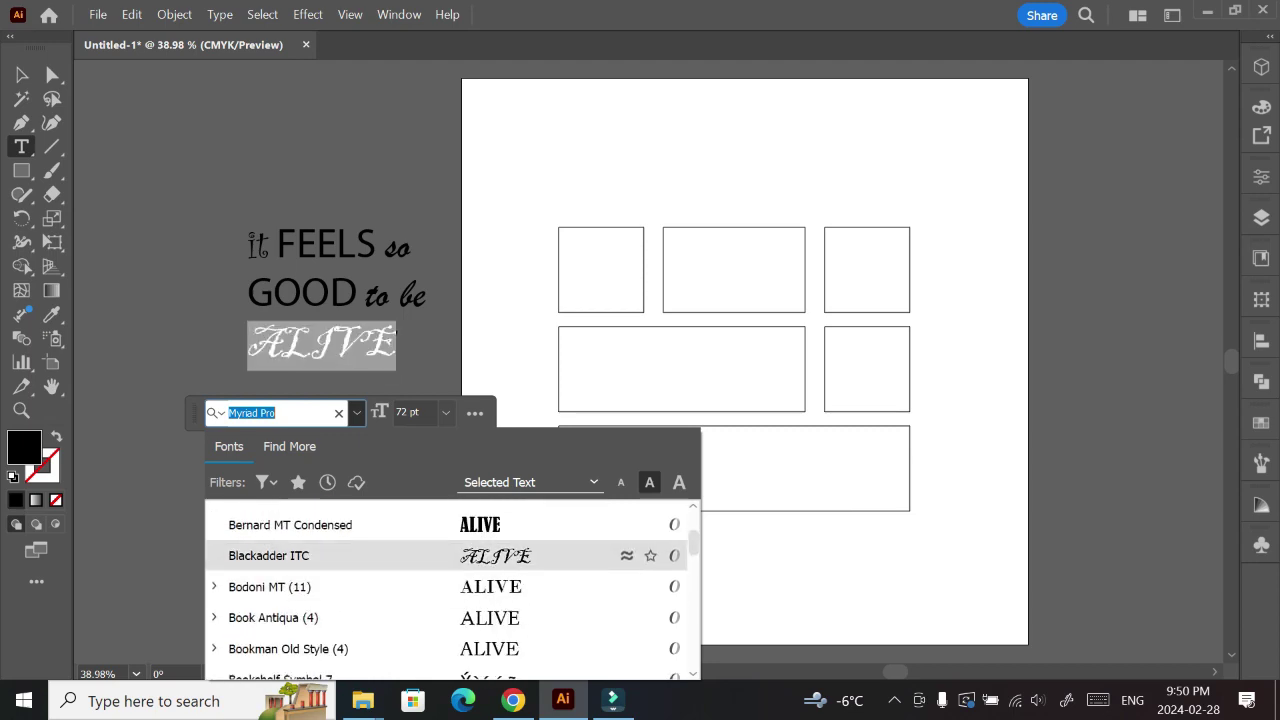
scroll(450, 590, "down", 5)
scroll(450, 590, "down", 2)
scroll(450, 590, "down", 5)
scroll(650, 620, "down", 2)
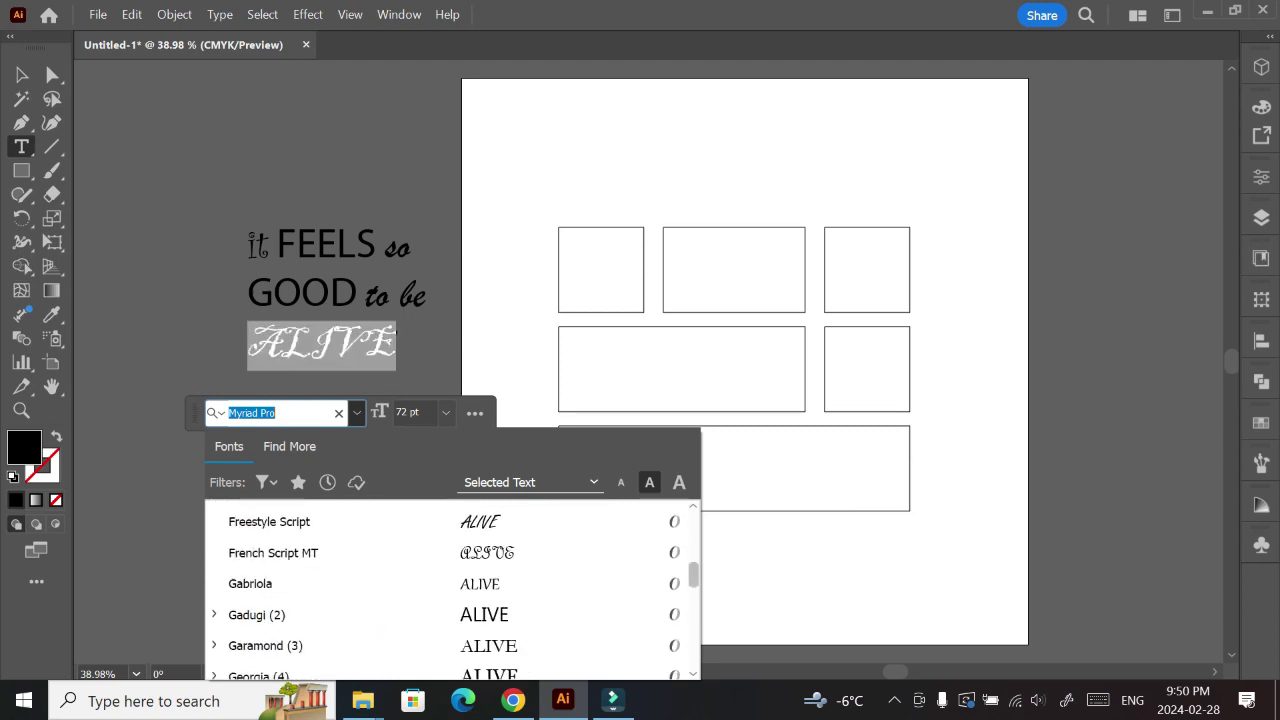
scroll(650, 620, "up", 1)
scroll(650, 620, "down", 3)
scroll(650, 620, "down", 3)
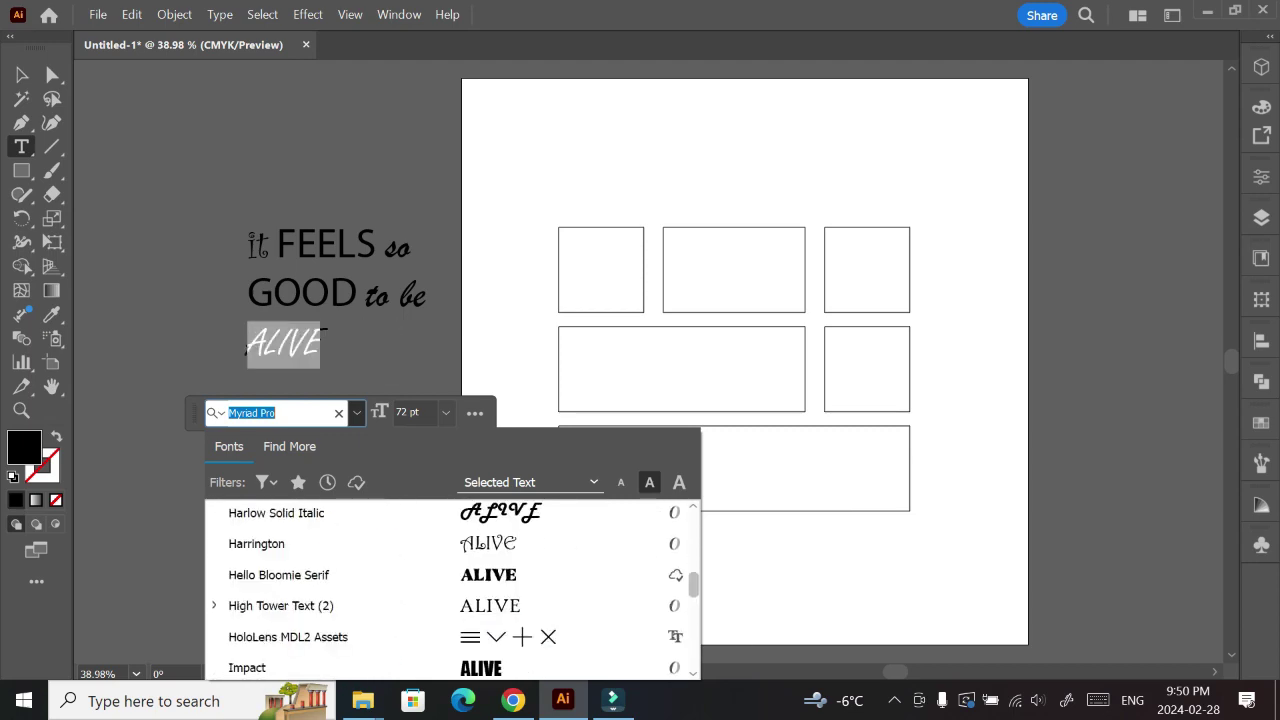
scroll(627, 552, "up", 1)
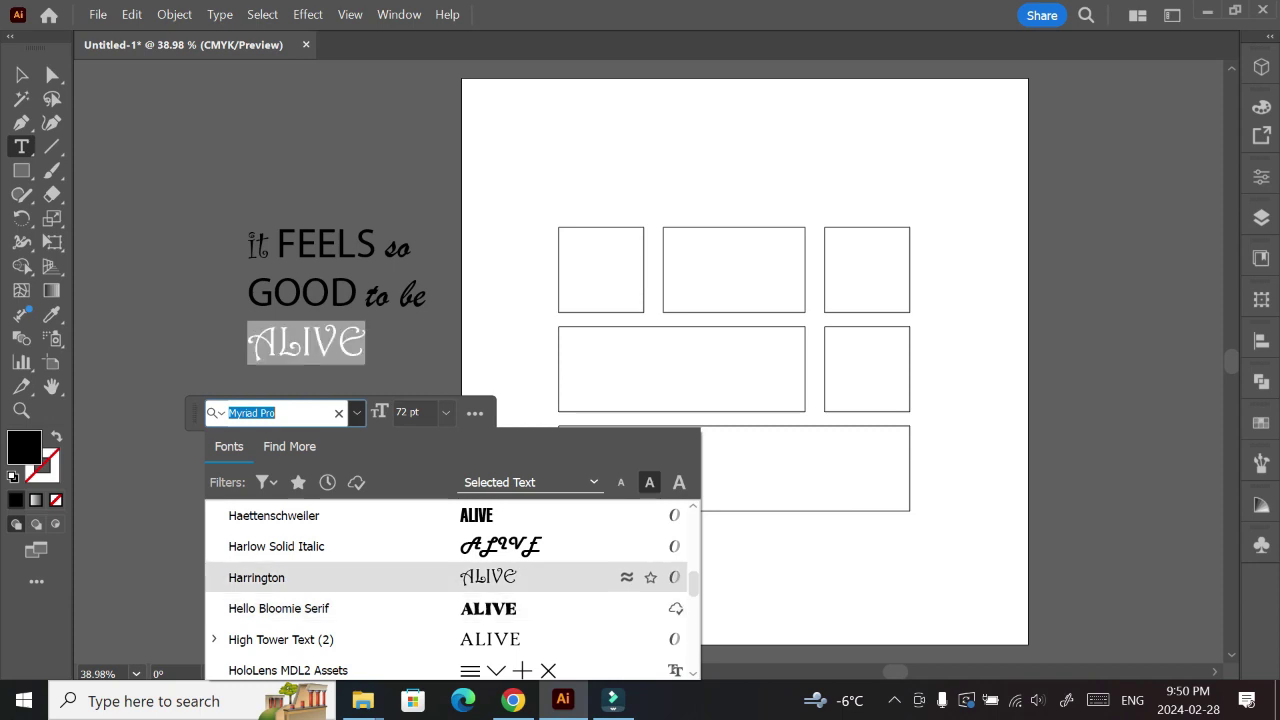
scroll(450, 590, "down", 5)
scroll(450, 590, "up", 4)
scroll(450, 590, "up", 1)
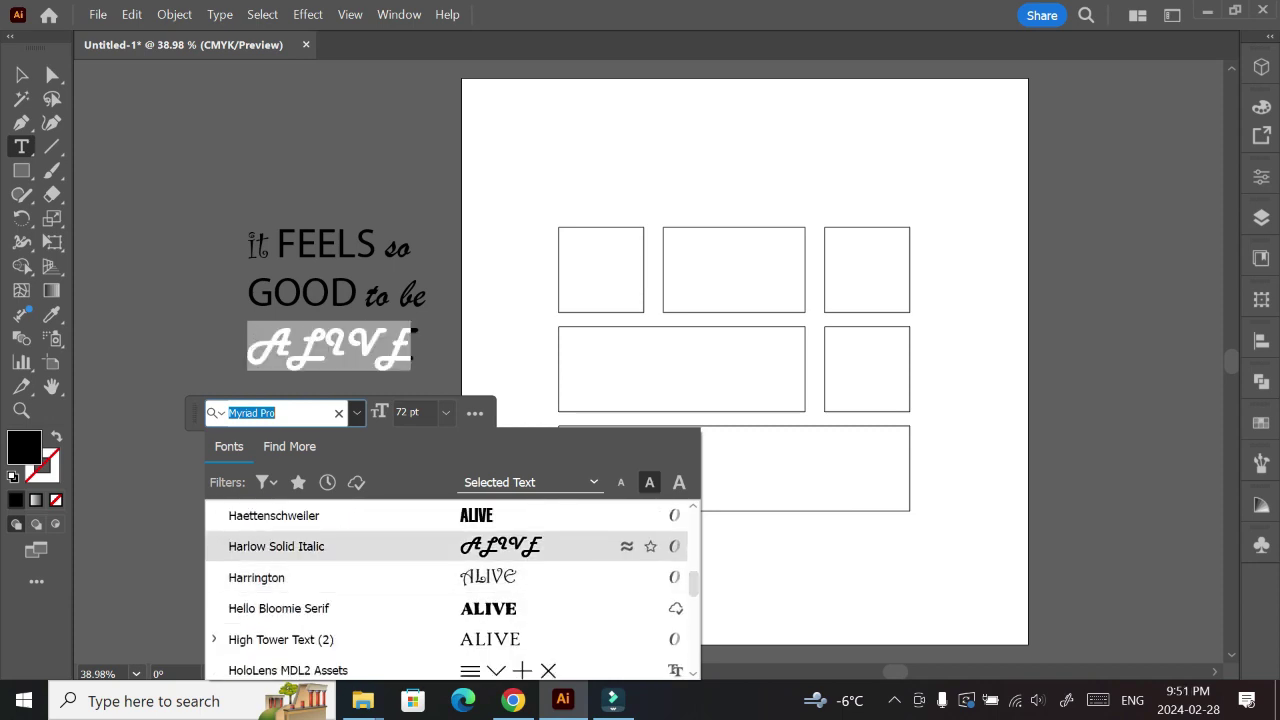
left_click(450, 577)
key("Escape")
Check the font on 'so', then switch 'it' to Brush Script MT Italic.
left_click(258, 248)
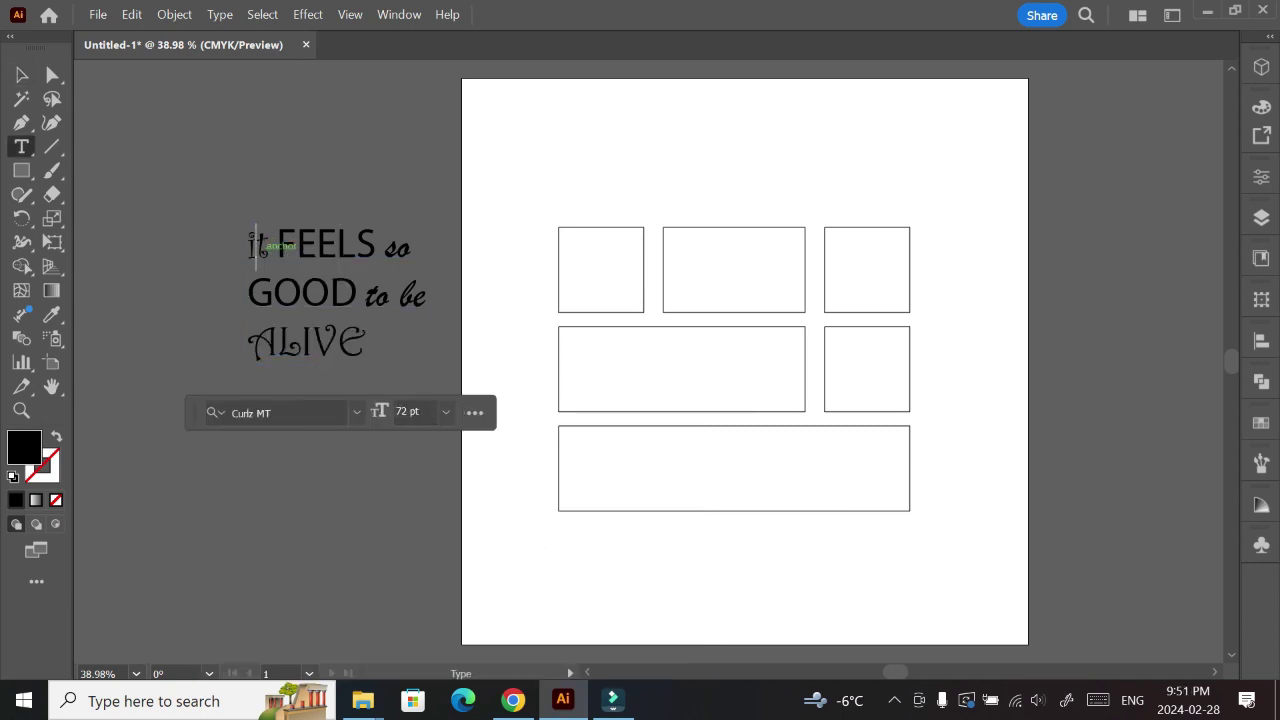
double_click(397, 247)
left_click(318, 412)
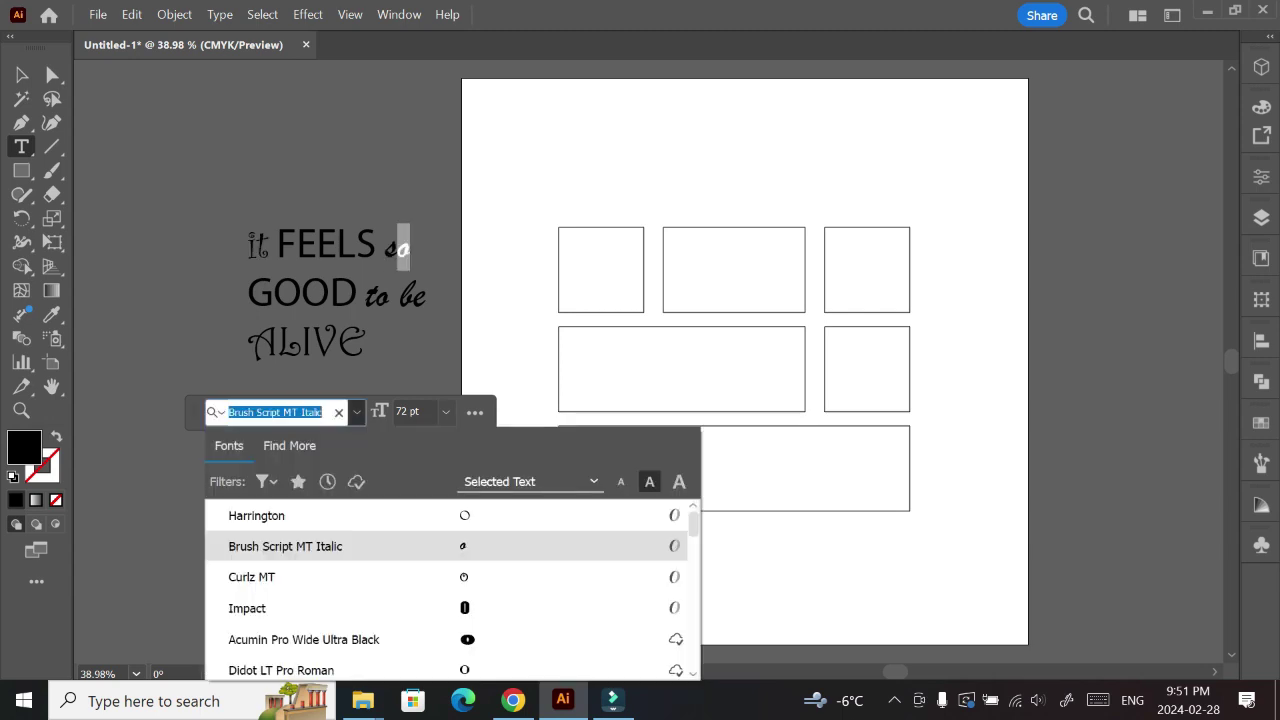
key("Escape")
left_click_drag(425, 296, 366, 296)
double_click(257, 246)
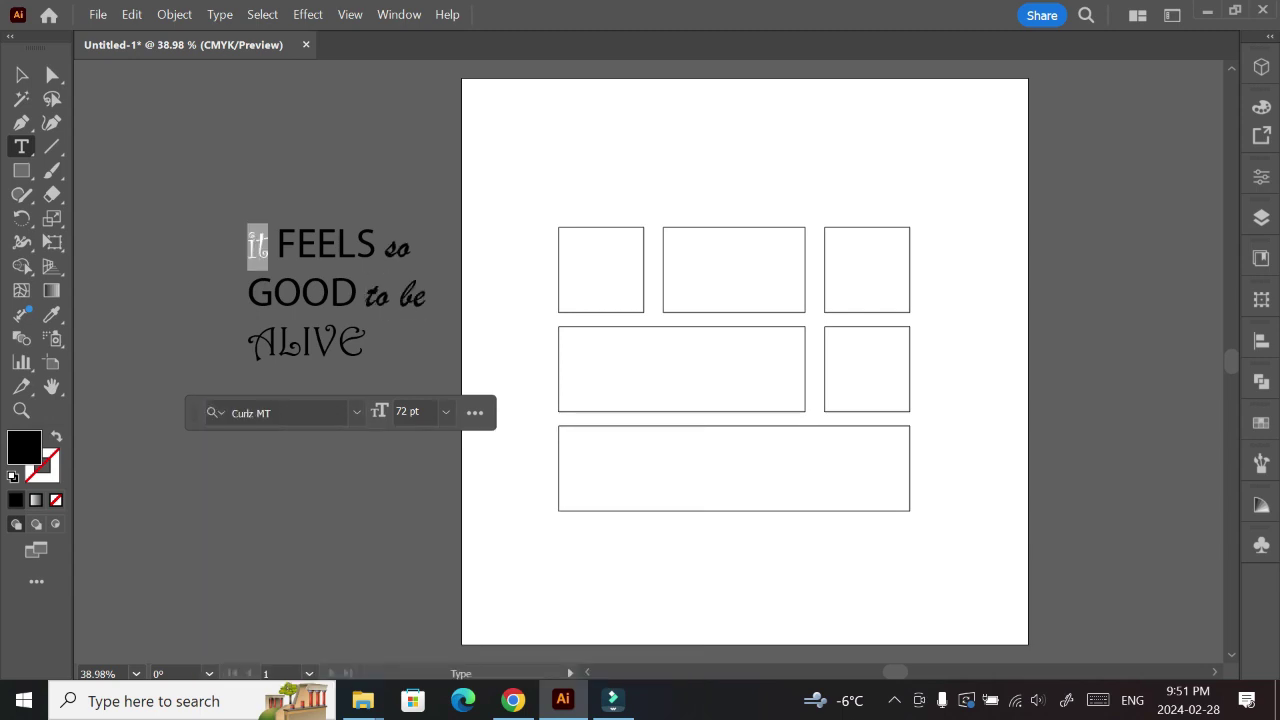
left_click(357, 412)
left_click(290, 543)
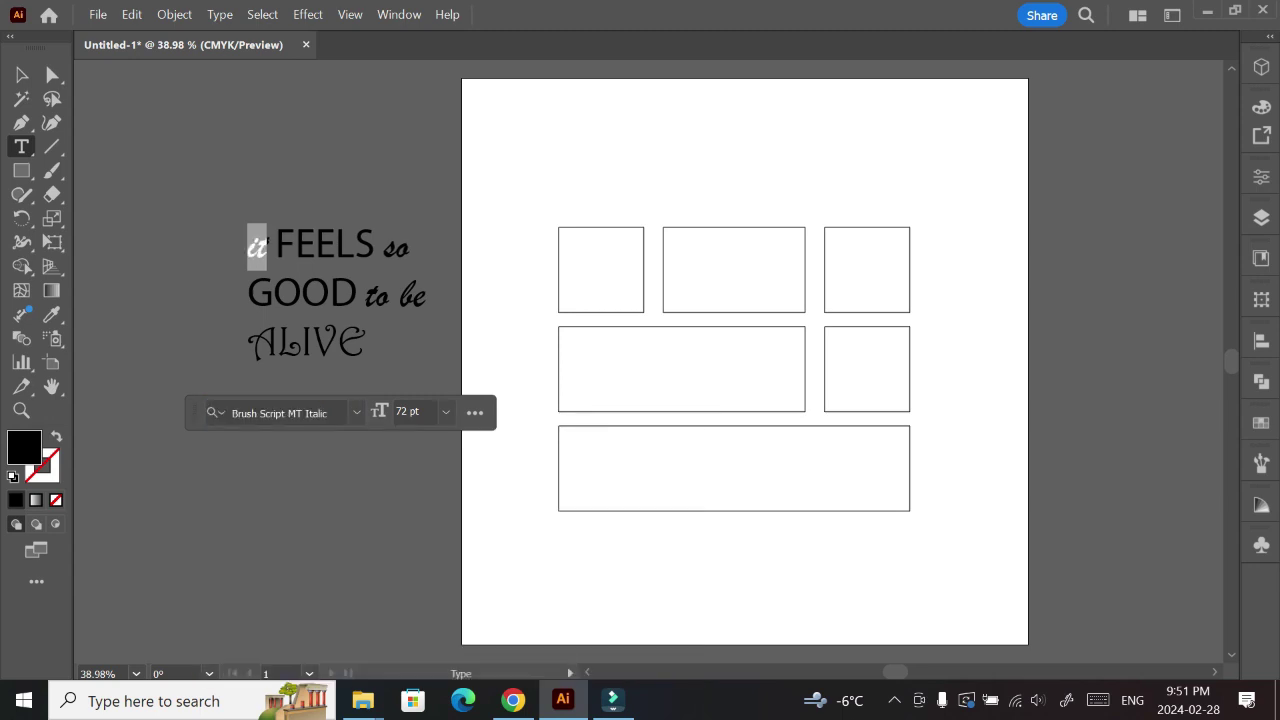
key("Escape")
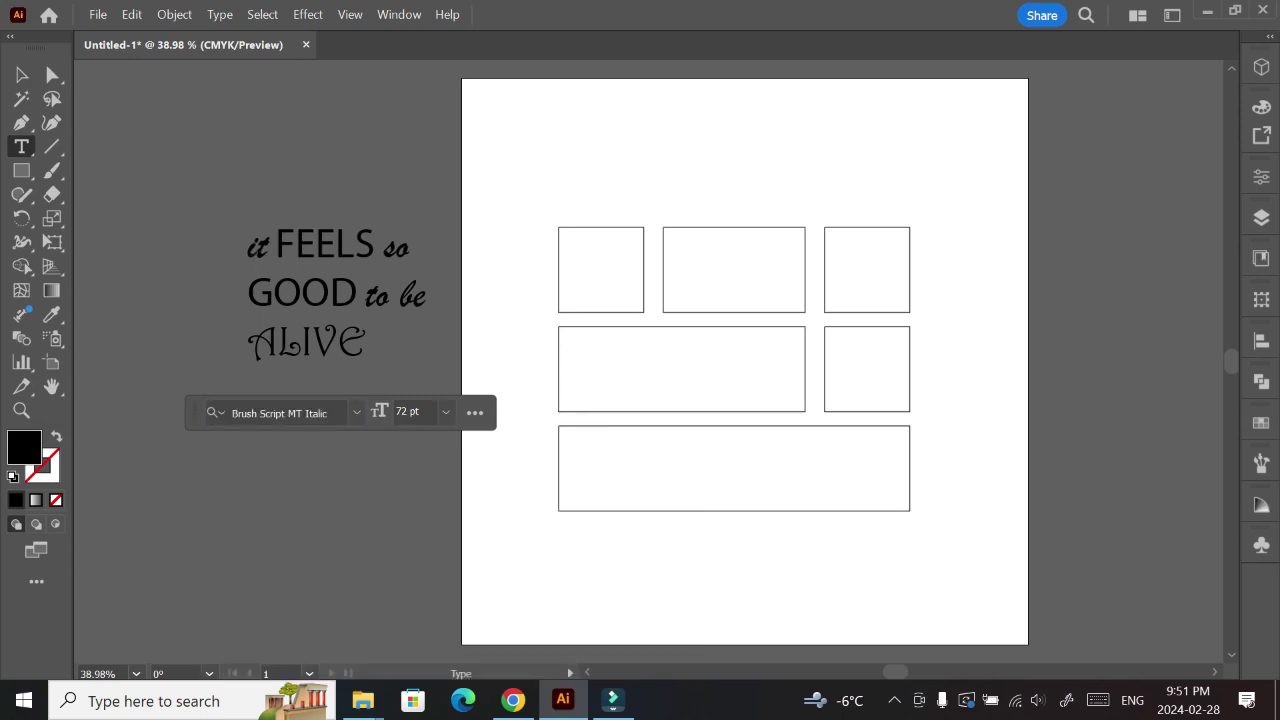
Change ALIVE to the Ravie typeface.
key("ctrl+a")
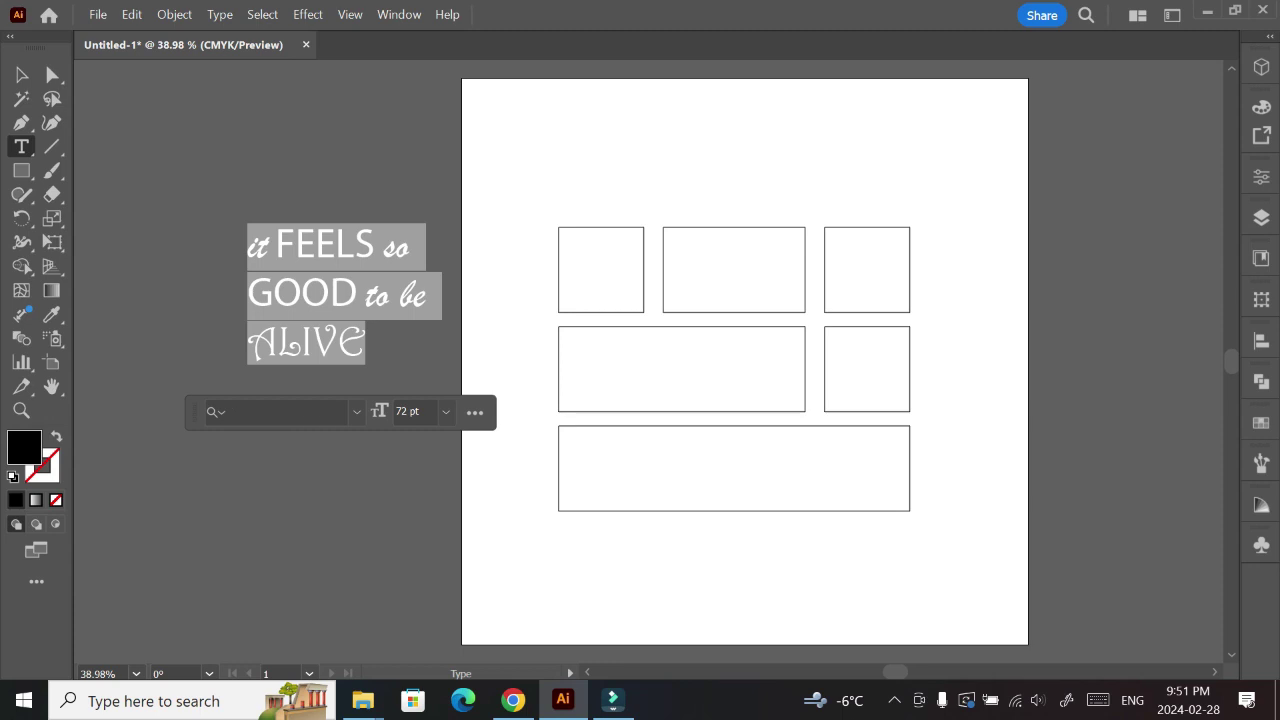
left_click(277, 342)
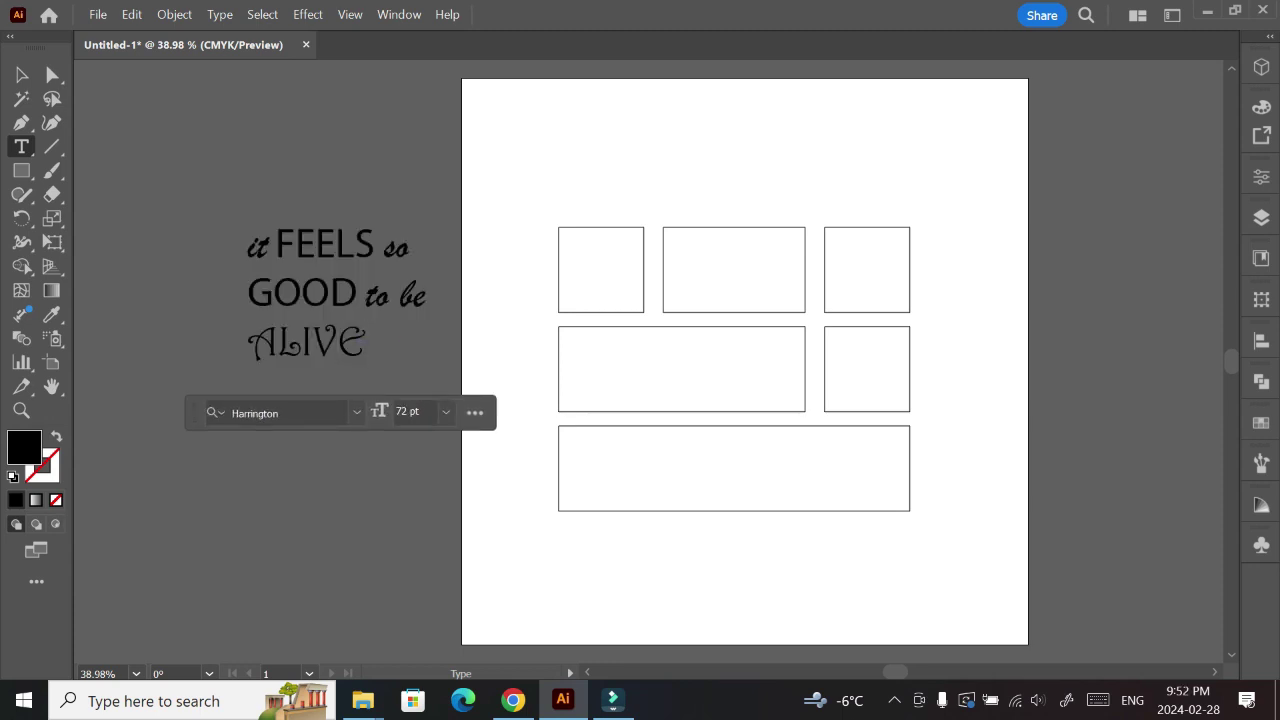
double_click(305, 342)
left_click(280, 412)
scroll(450, 590, "up", 5)
scroll(450, 590, "down", 3)
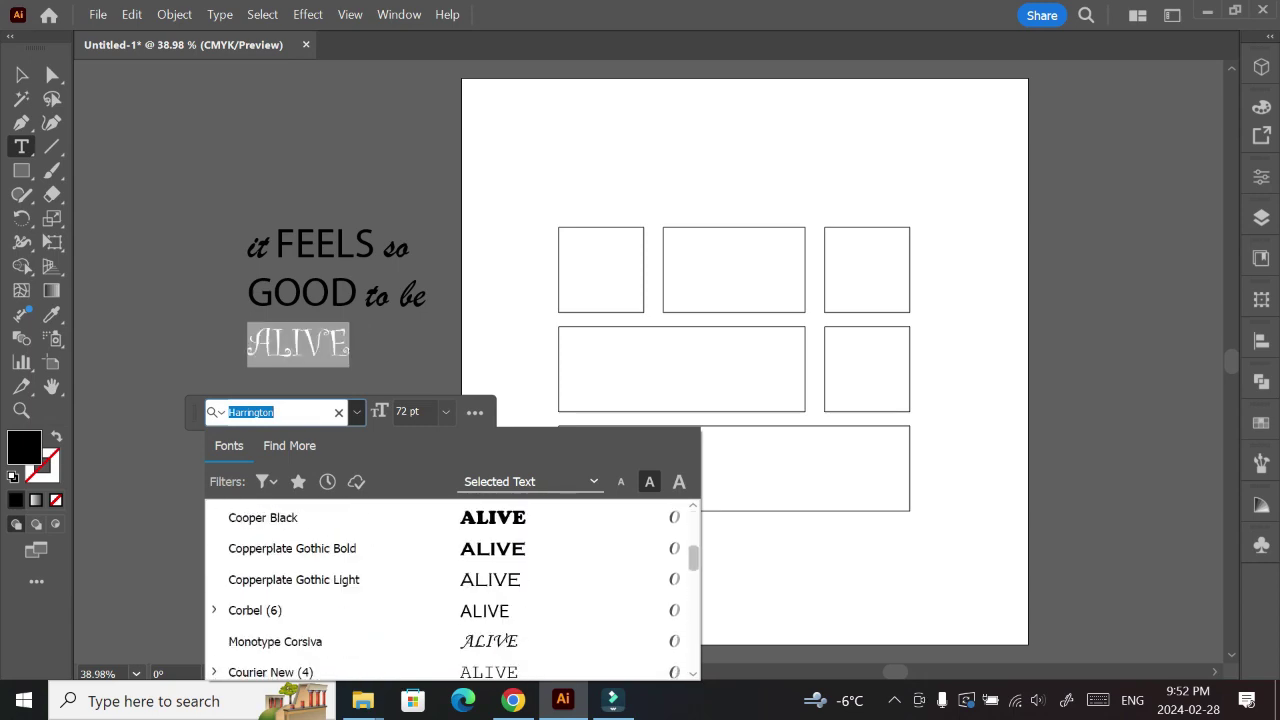
scroll(450, 590, "down", 10)
scroll(450, 590, "down", 1)
scroll(450, 590, "down", 3)
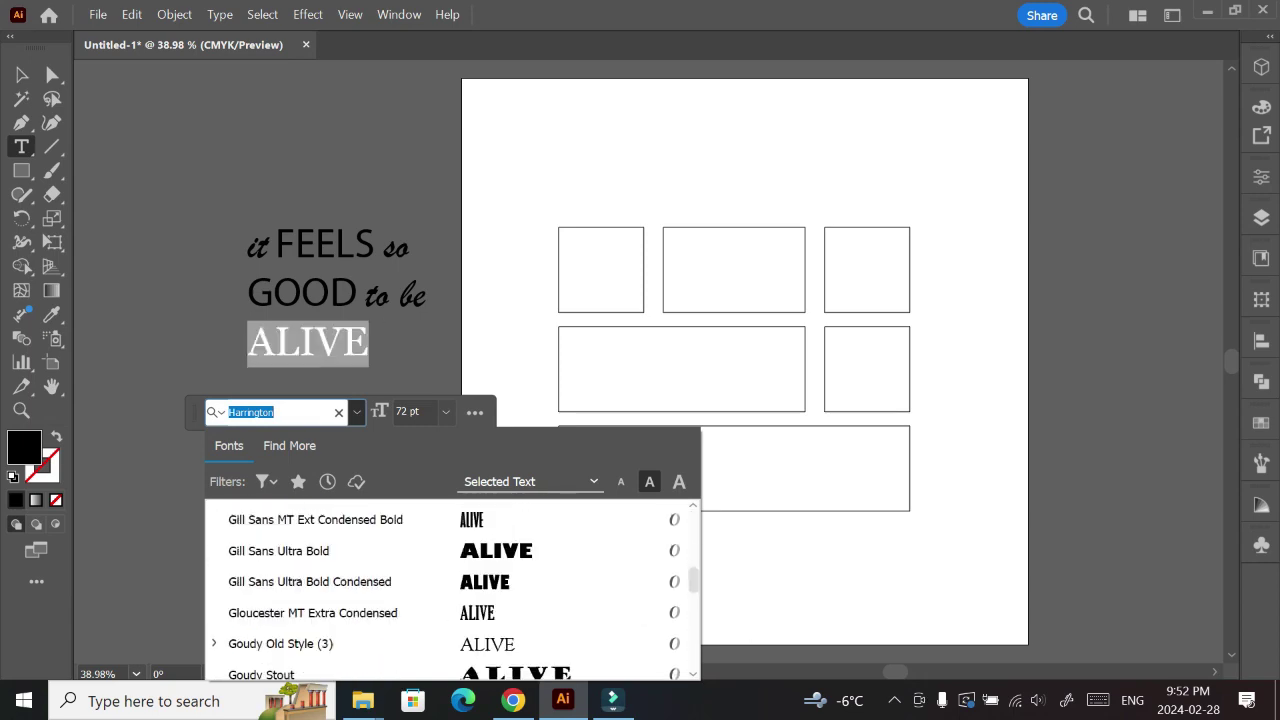
scroll(450, 590, "down", 5)
scroll(450, 590, "down", 5)
scroll(450, 590, "down", 5)
scroll(450, 590, "down", 5)
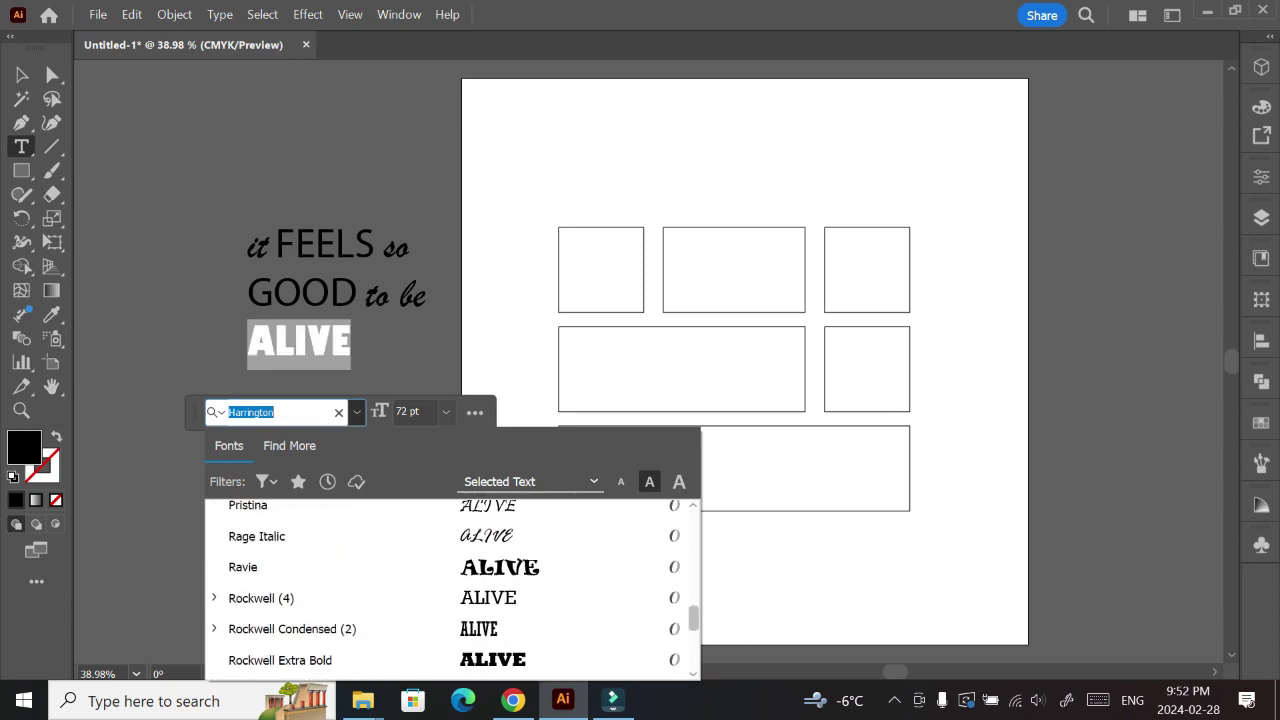
scroll(450, 600, "up", 1)
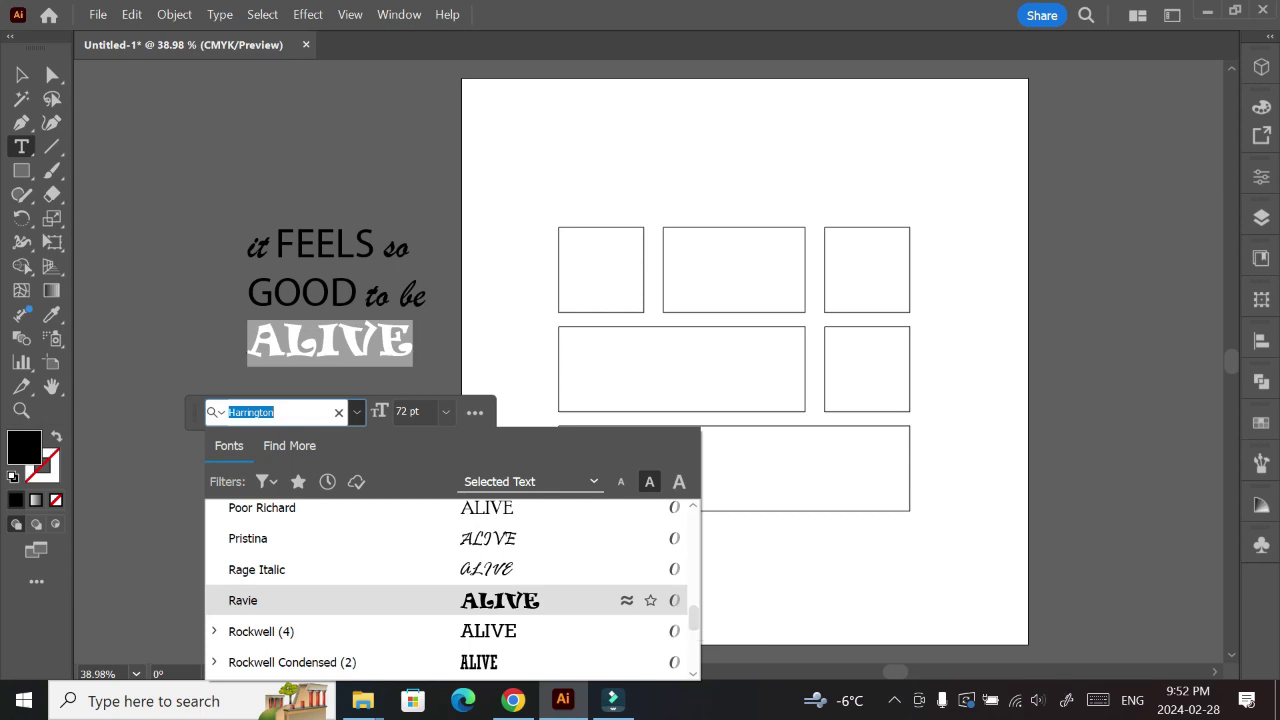
left_click(450, 600)
Set FEELS in Cooper Black.
left_click_drag(375, 245, 275, 245)
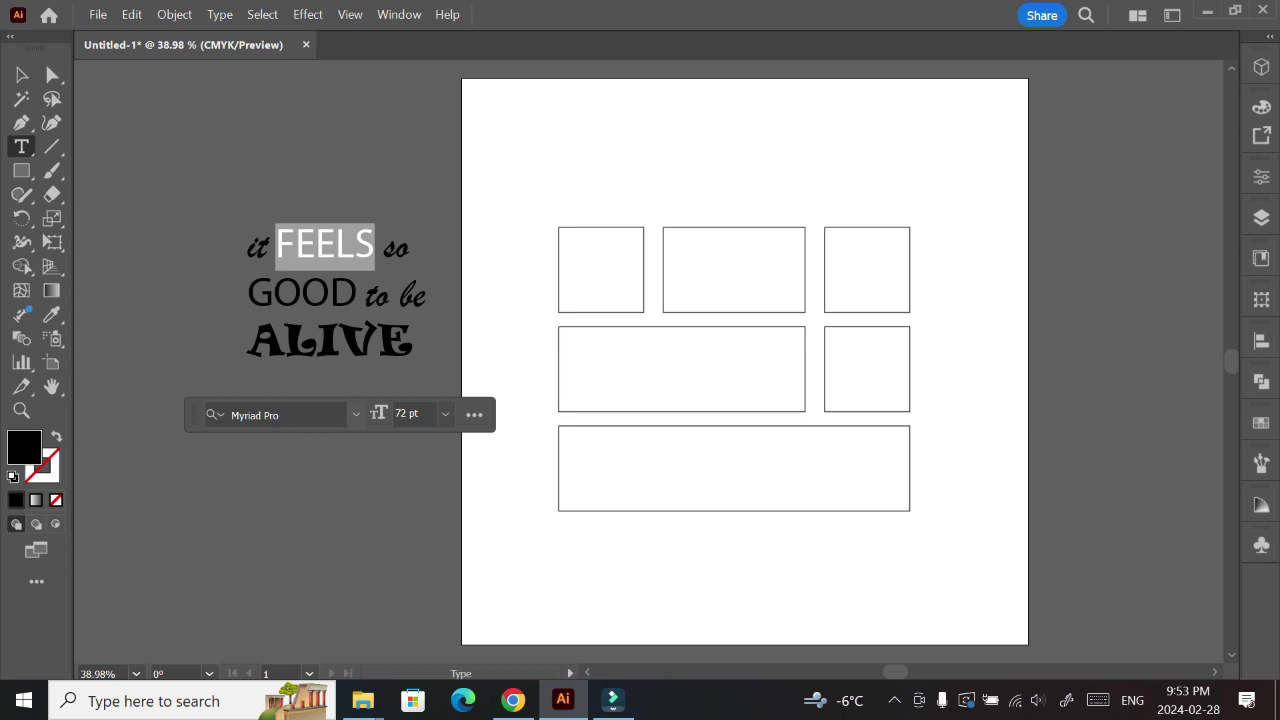
left_click(356, 414)
scroll(300, 511, "up", 2)
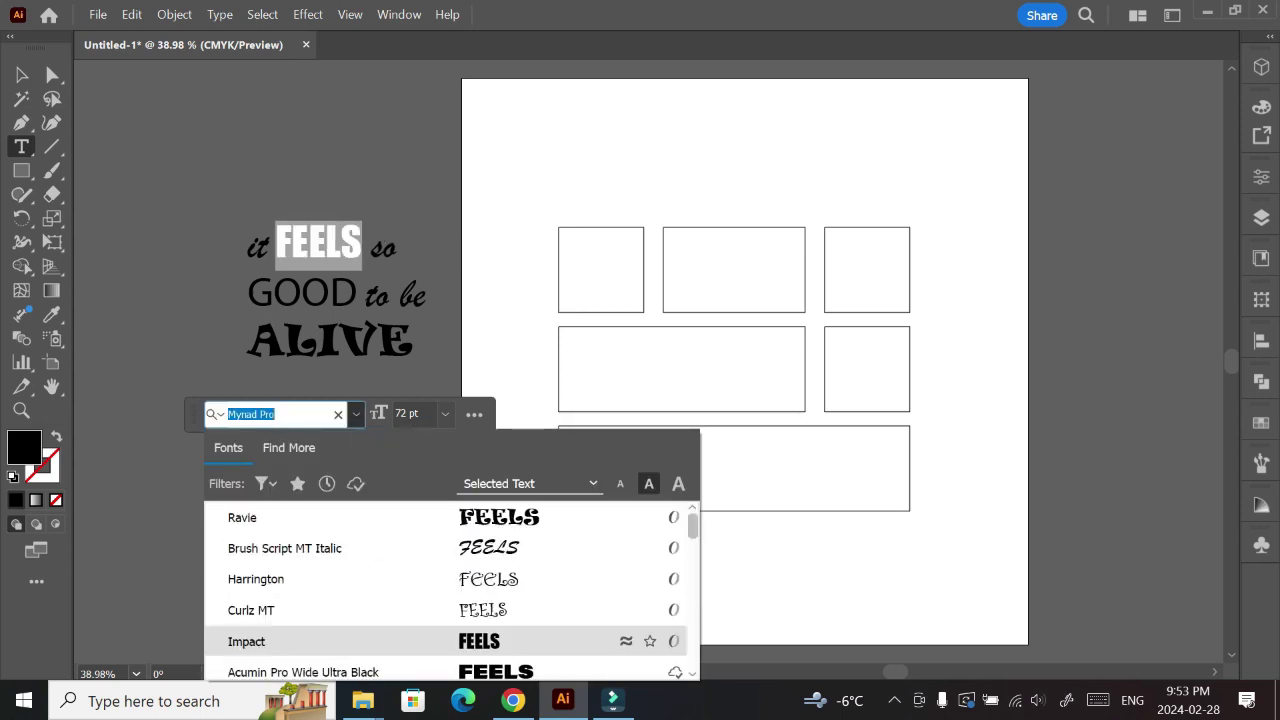
scroll(300, 517, "down", 2)
scroll(300, 517, "down", 2)
scroll(300, 517, "down", 2)
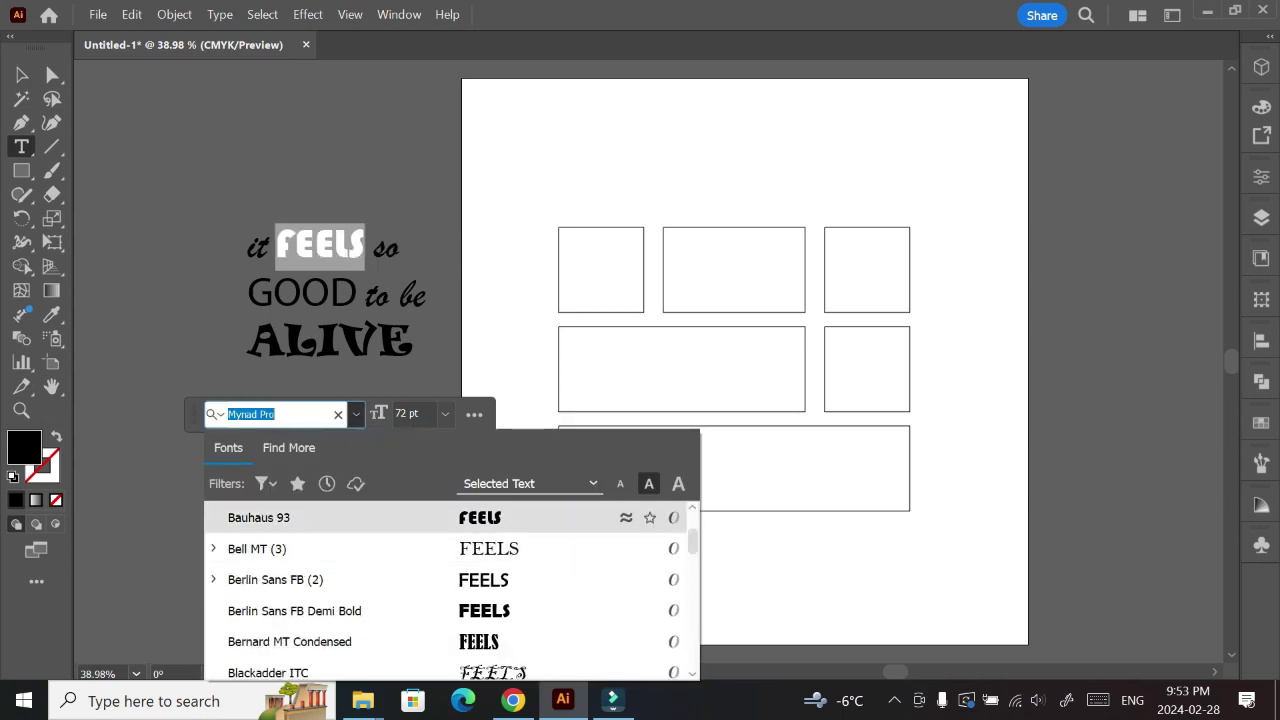
scroll(300, 640, "down", 1)
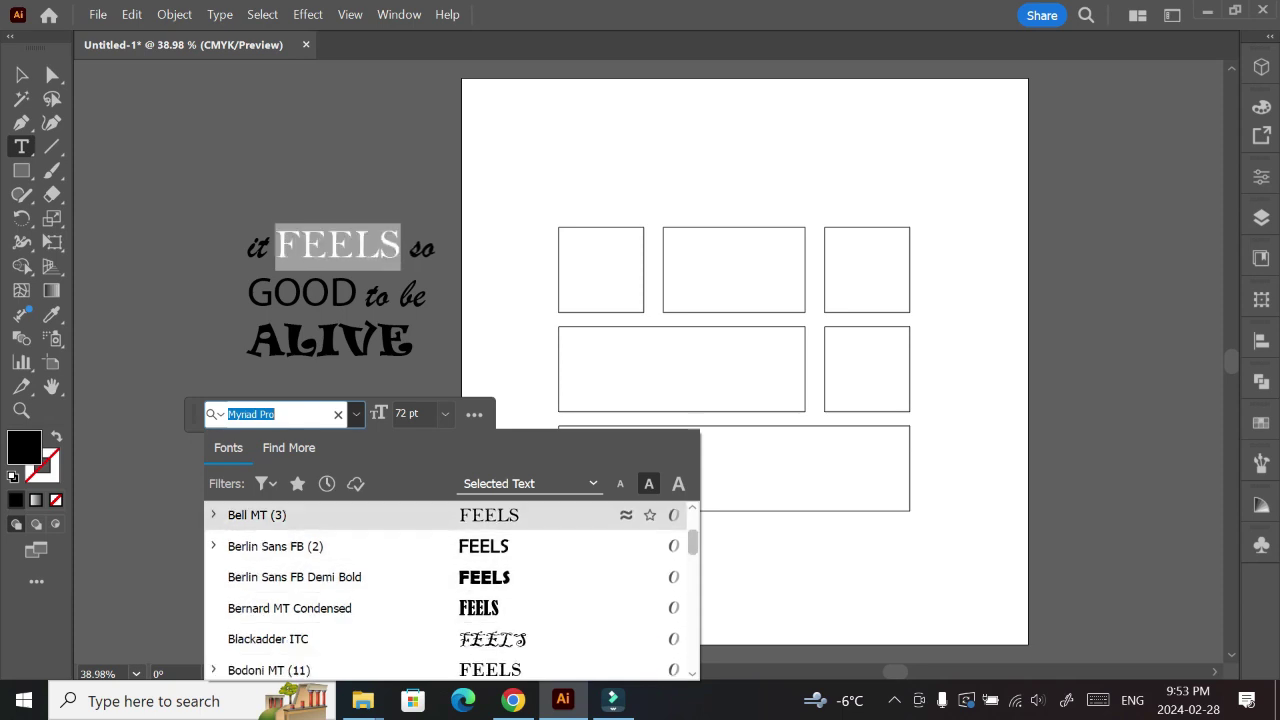
scroll(300, 640, "down", 5)
scroll(450, 590, "down", 5)
scroll(450, 590, "up", 1)
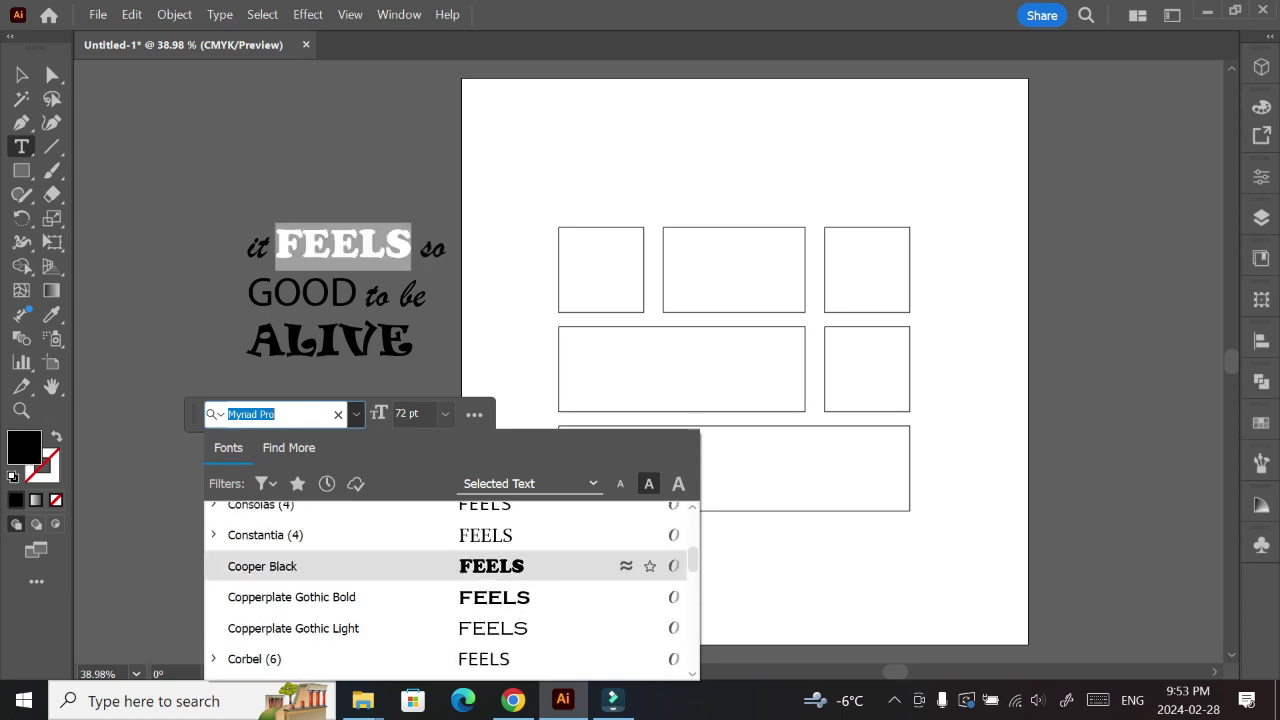
left_click(620, 567)
Give GOOD the same Cooper Black typeface.
double_click(305, 292)
left_click(366, 414)
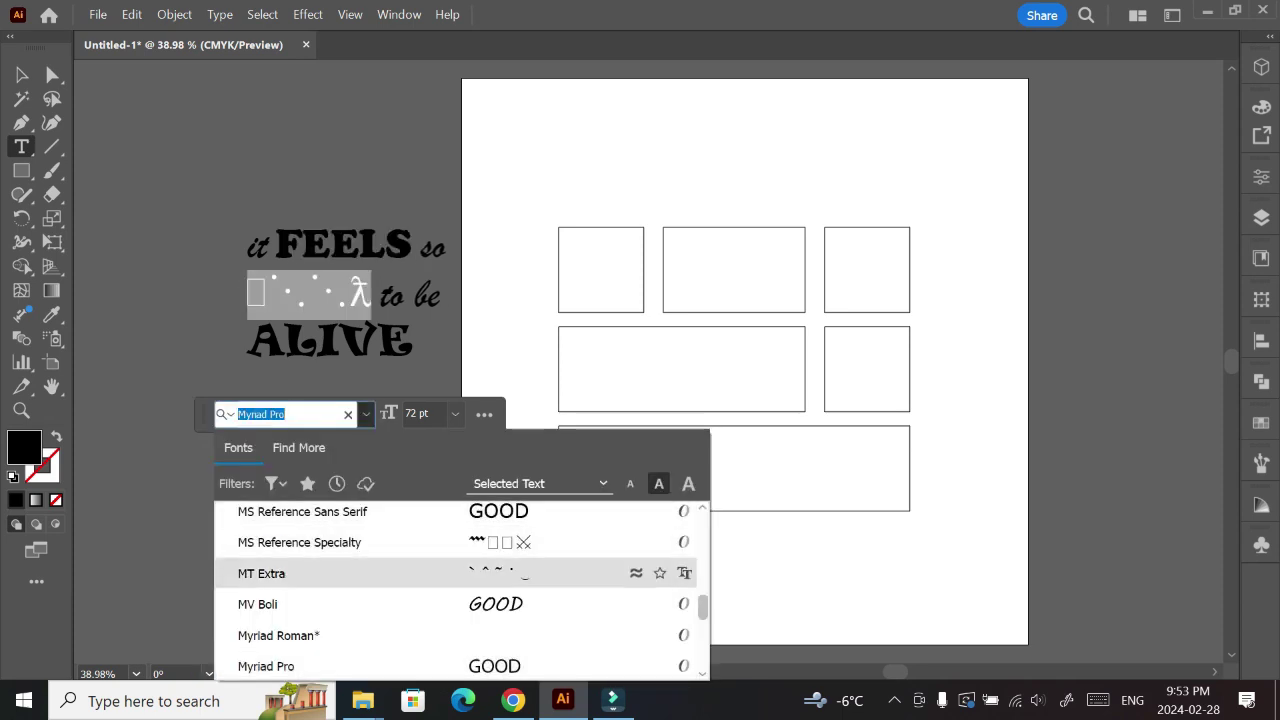
scroll(450, 580, "up", 10)
left_click(272, 517)
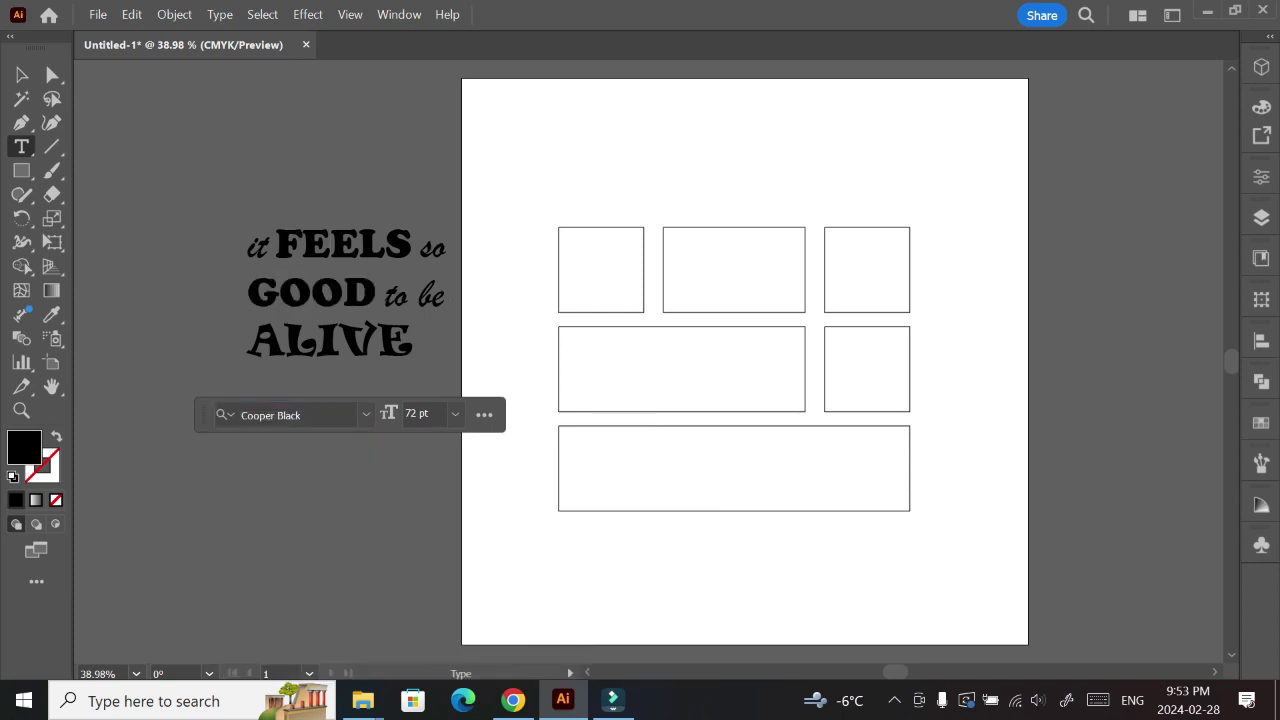
Select the headline text block and review its properties and letter-spacing options.
key("Escape")
left_click(330, 290)
right_click(337, 290)
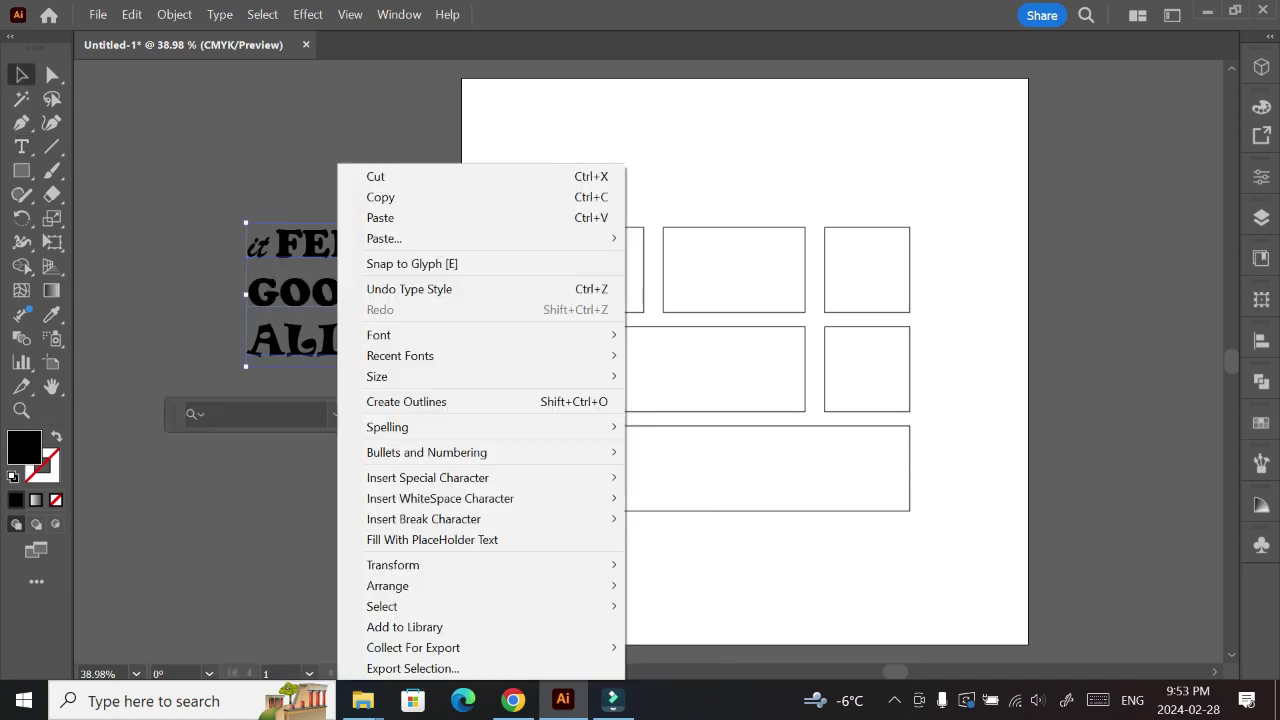
left_click(460, 242)
left_click(415, 282)
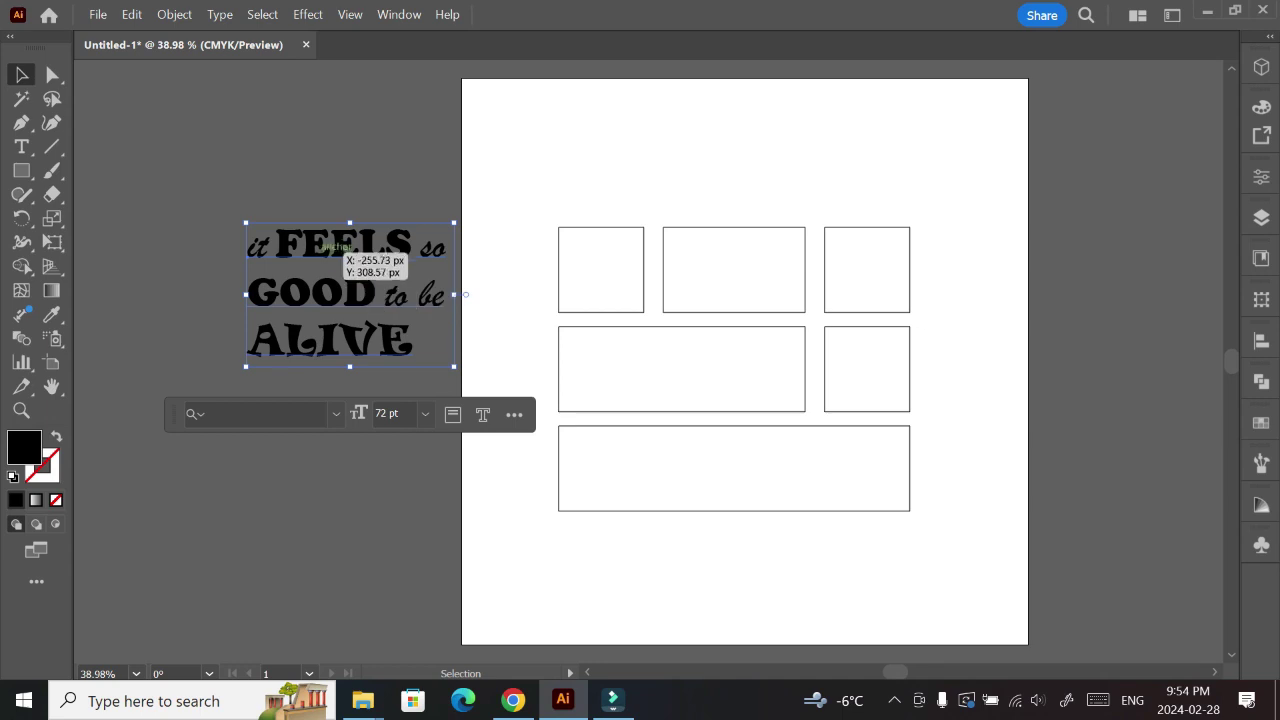
left_click(1261, 176)
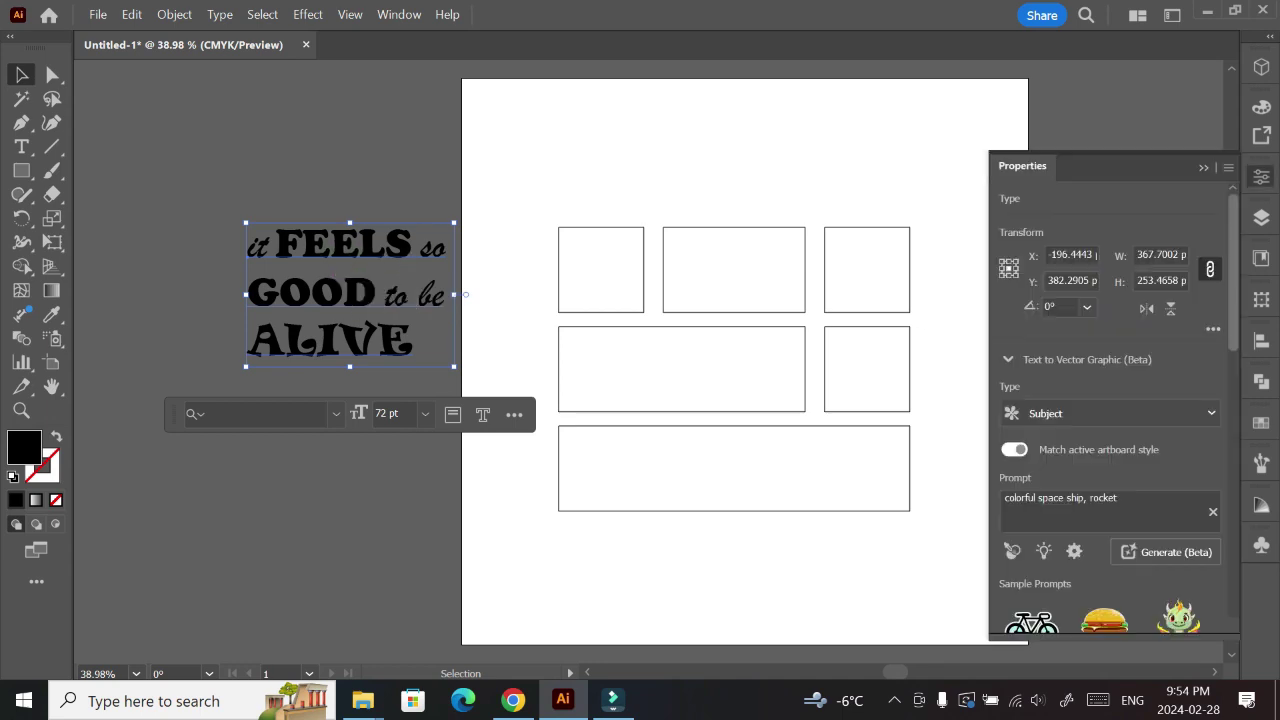
scroll(1110, 450, "down", 3)
left_click(1208, 404)
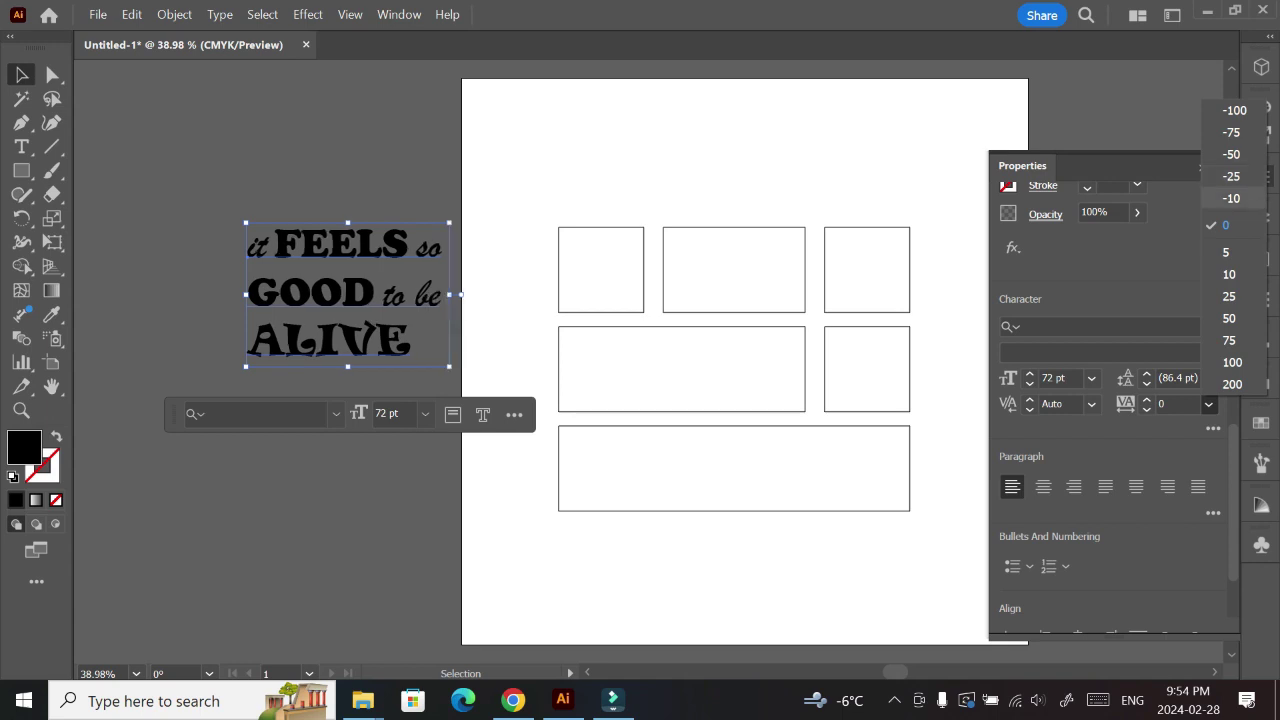
key("Escape")
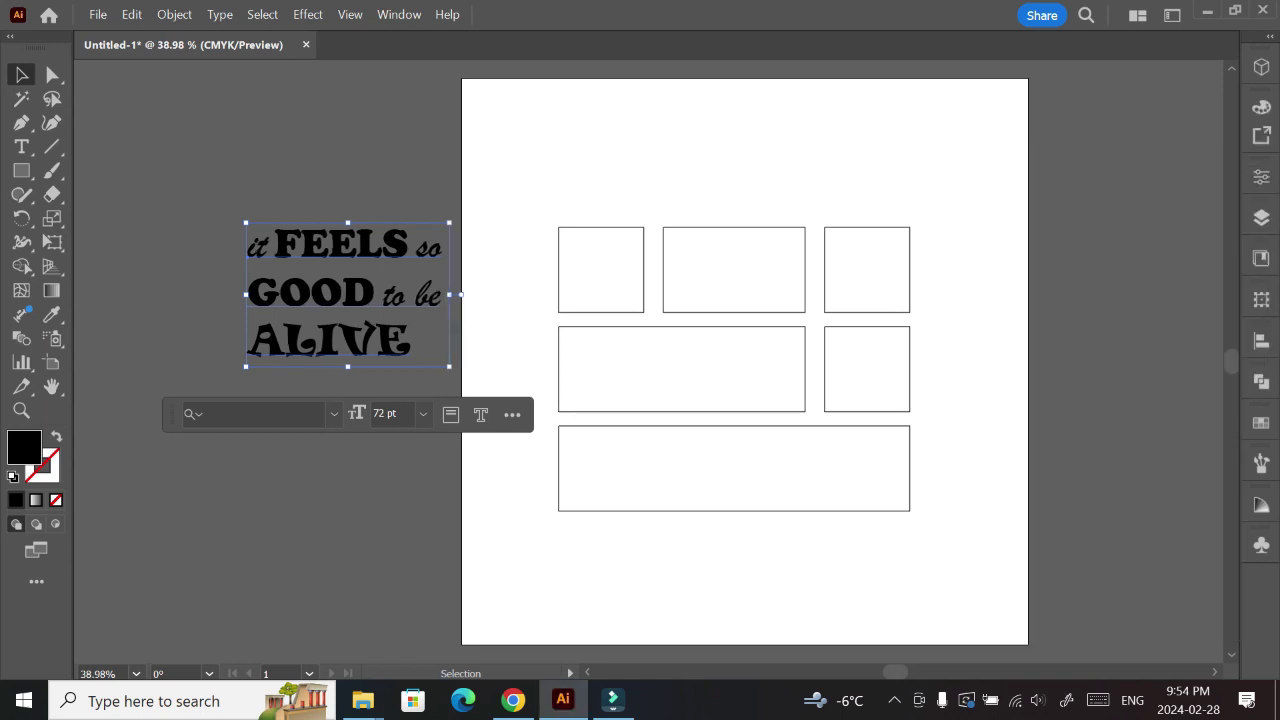
Convert the headline to outlines and ungroup it into separate words.
key("ctrl+shift+o")
right_click(318, 226)
left_click(350, 468)
left_click(300, 520)
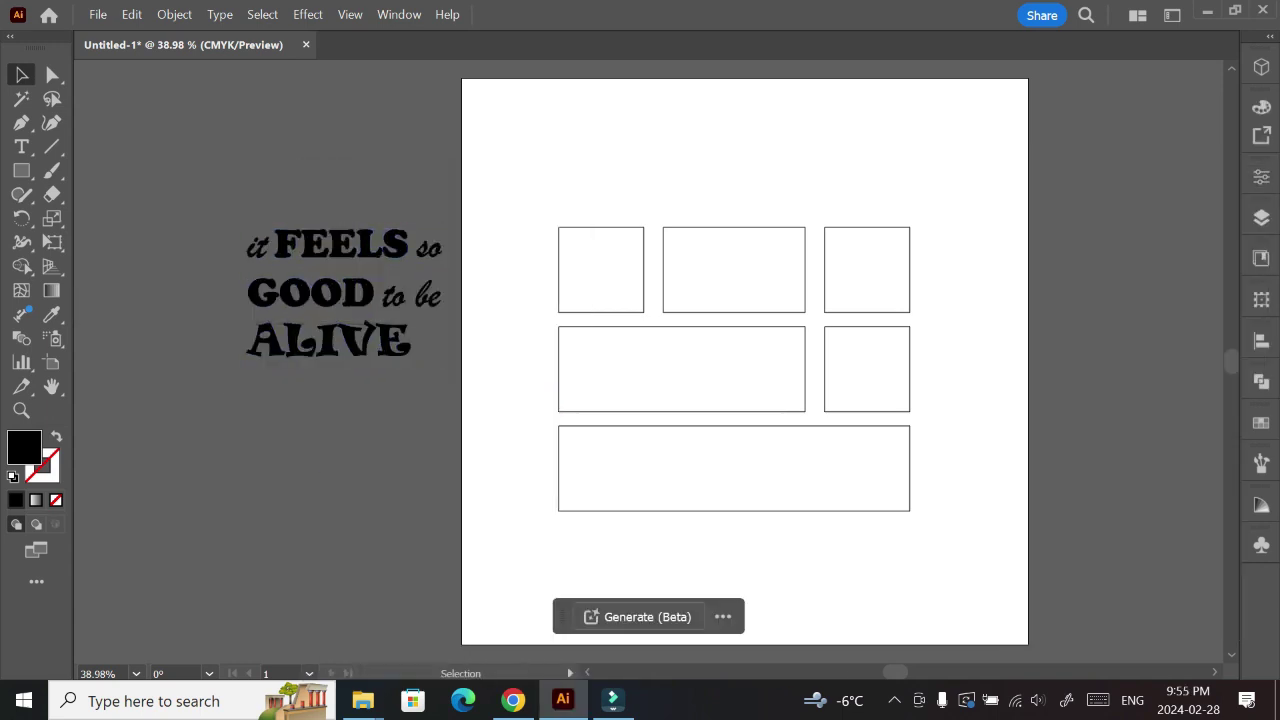
left_click_drag(230, 215, 455, 370)
right_click(320, 278)
left_click(714, 606)
Show the Layers panel and duplicate Layer 1.
key("F7")
left_click(1110, 275)
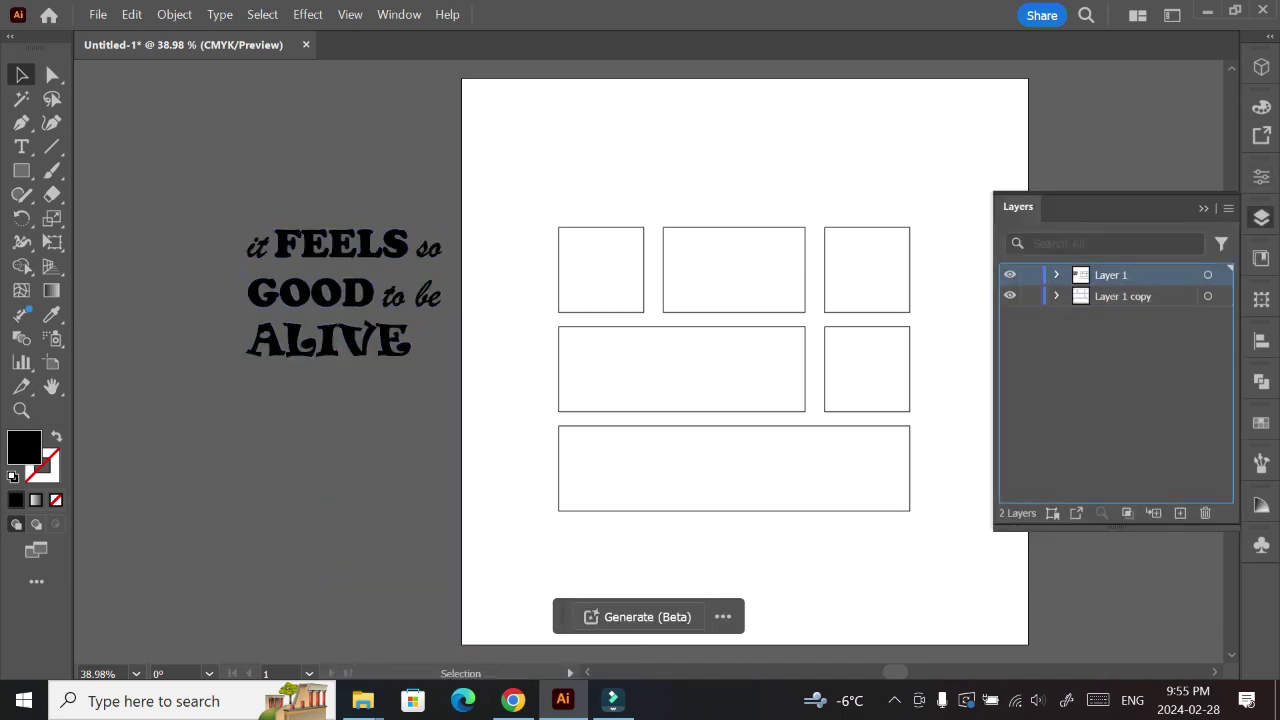
left_click_drag(1110, 275, 1180, 513)
Move it, FEELS and so into the top panels, GOOD and to be into the middle, and ALIVE to the bottom.
left_click(1261, 218)
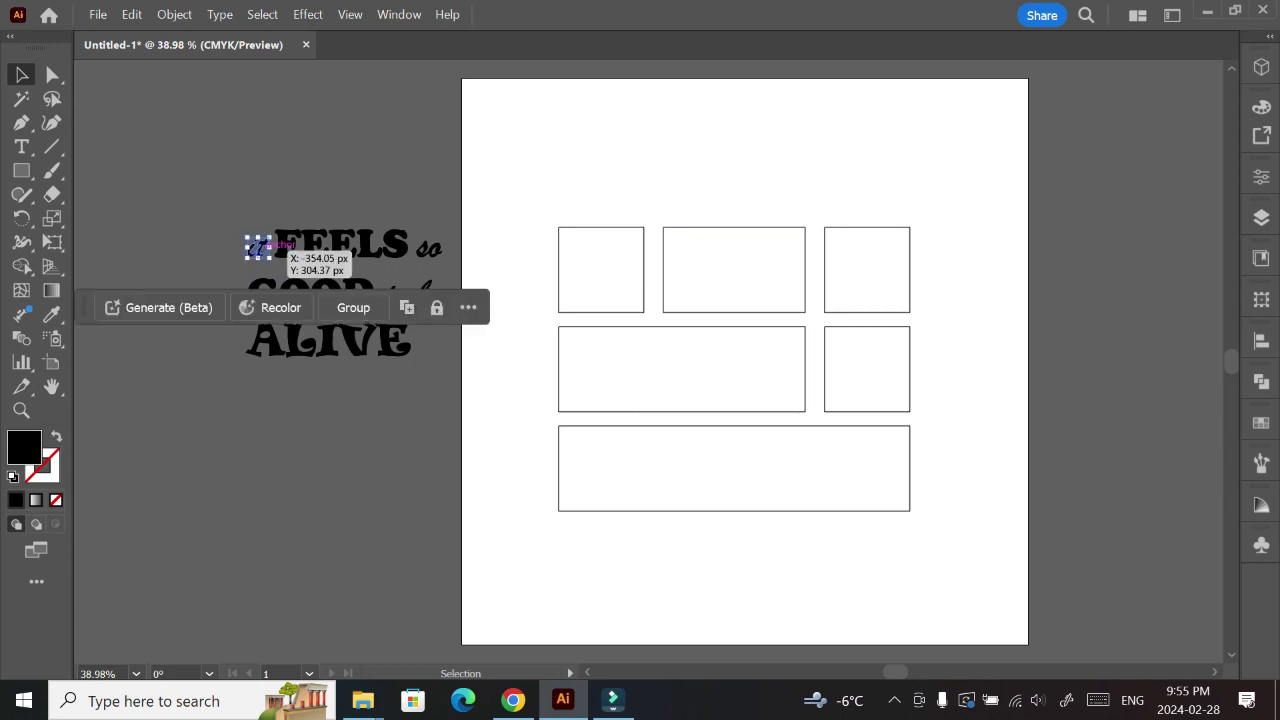
left_click_drag(257, 246, 600, 270)
left_click(395, 245)
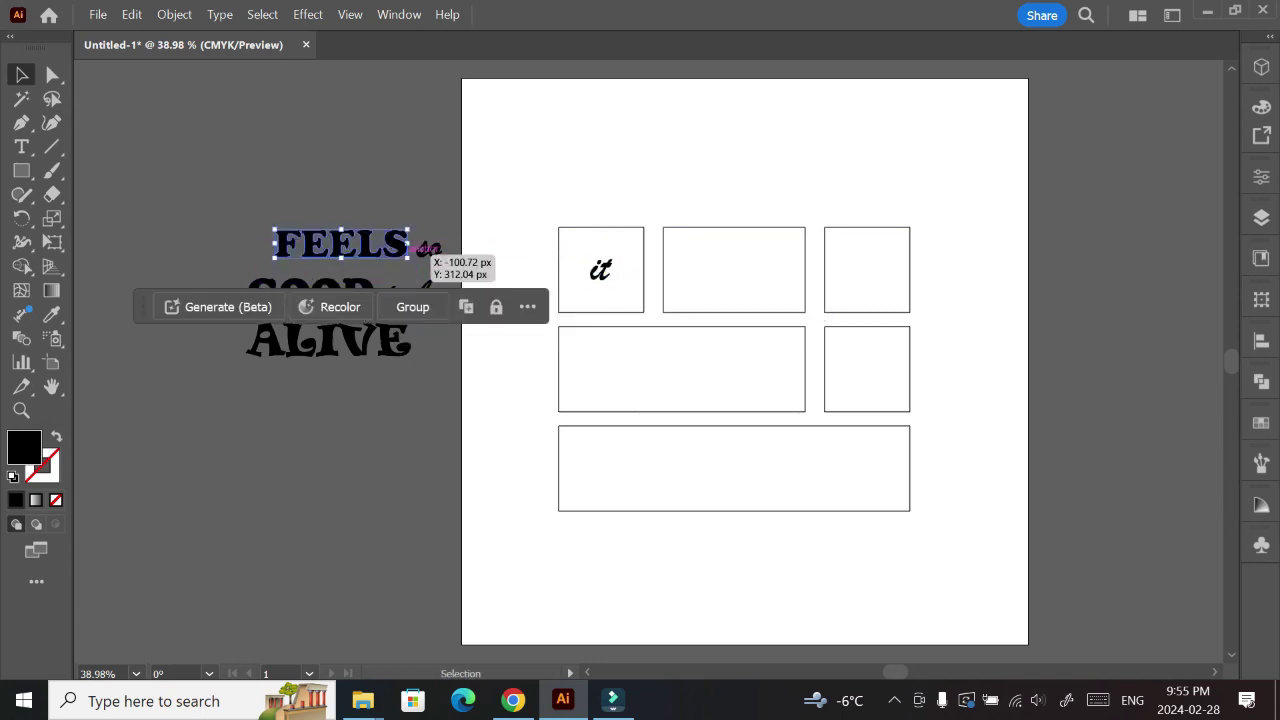
left_click_drag(395, 245, 789, 269)
mouse_move(430, 247)
left_mouse_down()
mouse_move(745, 225)
mouse_move(866, 270)
left_mouse_up()
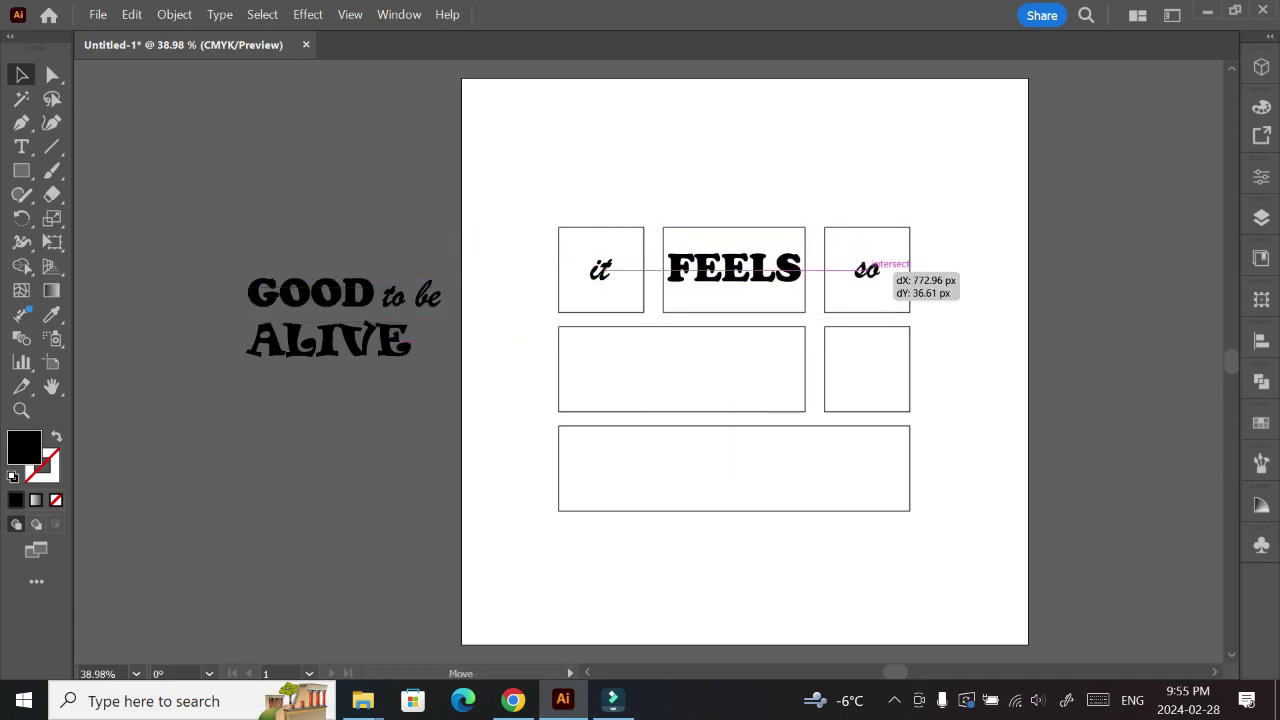
left_click_drag(312, 293, 675, 369)
left_click_drag(411, 295, 866, 369)
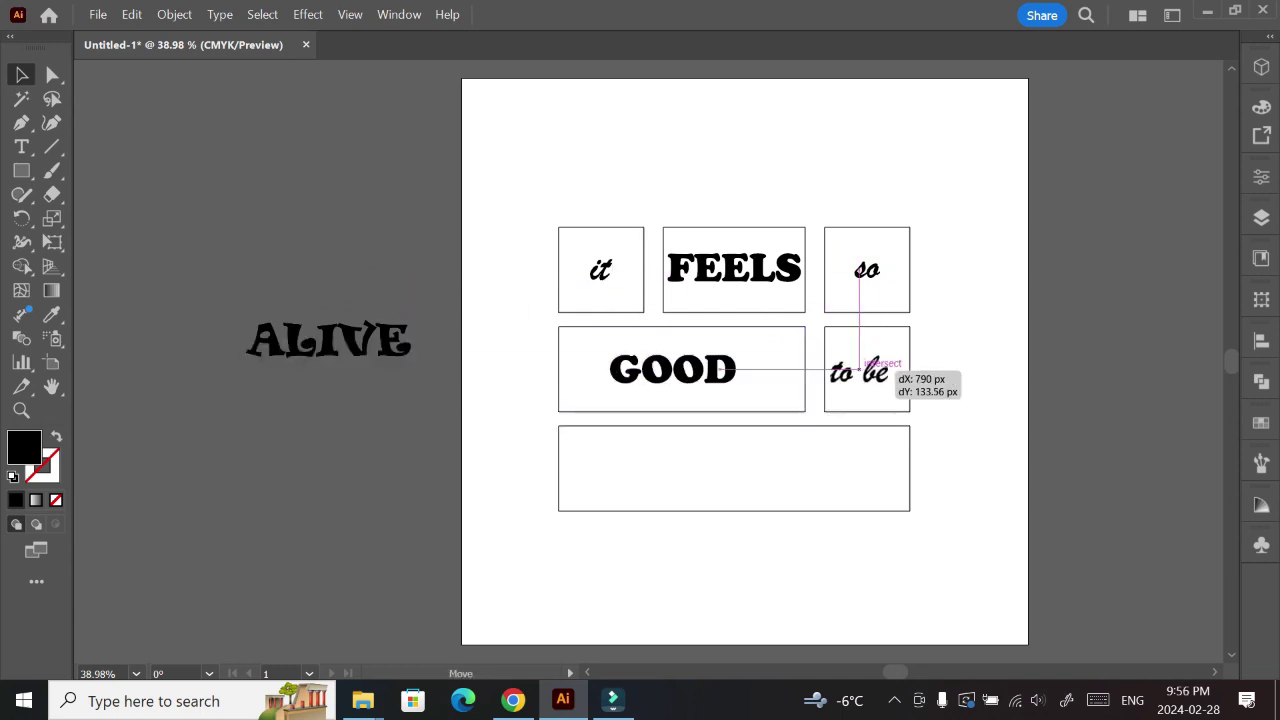
mouse_move(329, 340)
left_mouse_down()
mouse_move(725, 468)
mouse_move(790, 462)
left_mouse_up()
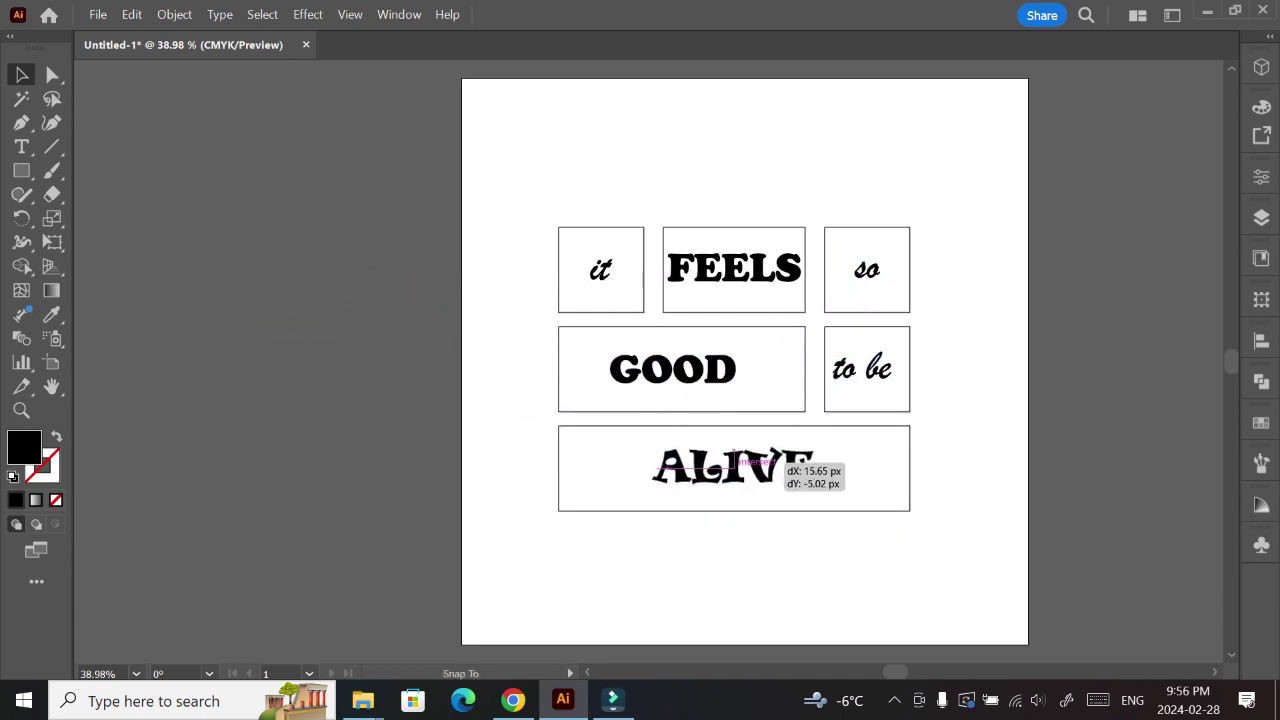
Nudge ALIVE within the bottom panel and make Layer 1 copy visible again.
key("F7")
left_click_drag(612, 462, 630, 462)
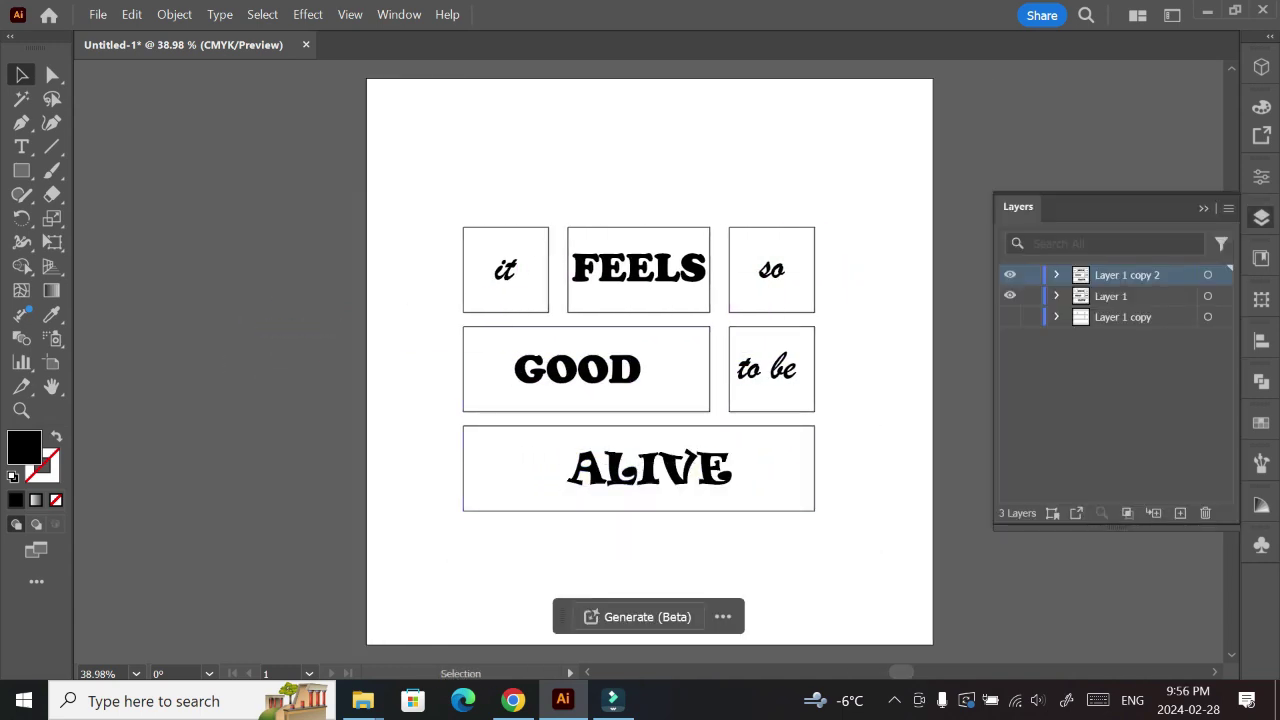
left_click(1009, 317)
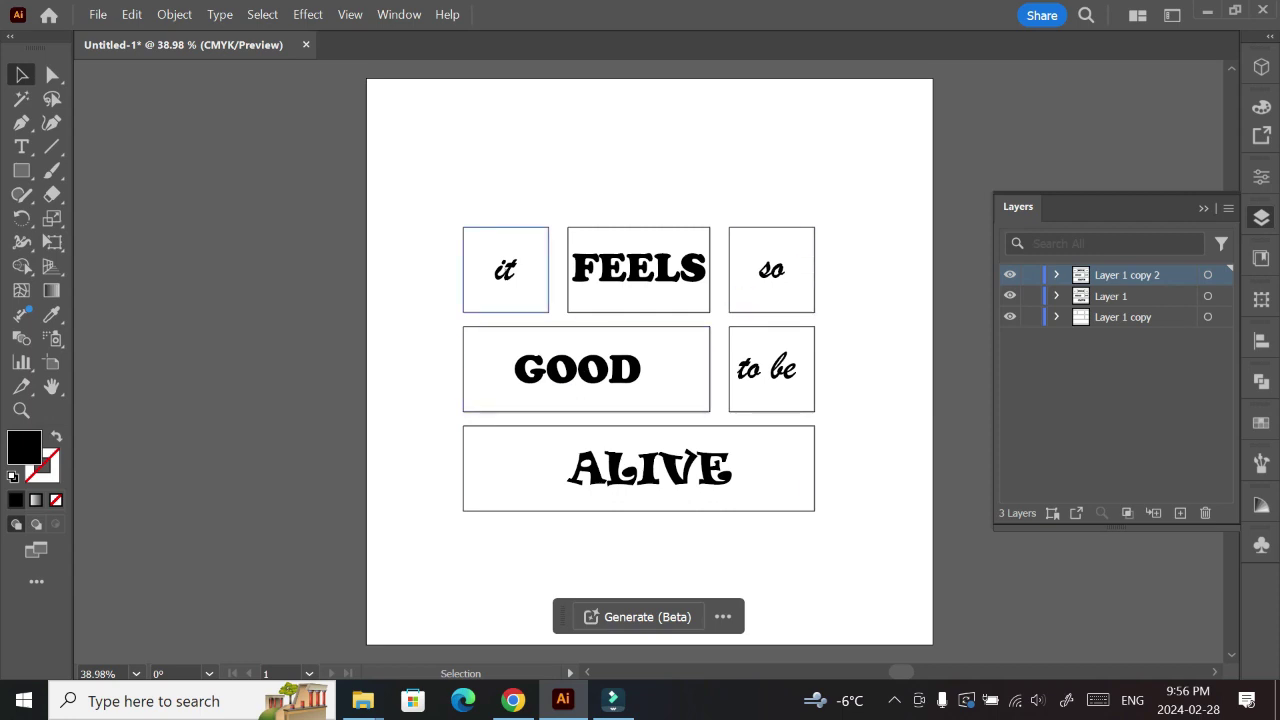
Select all the panel boxes and lock them in place.
left_click(505, 268)
left_click(638, 268, "shift")
left_click(771, 290, "shift")
key("ctrl+a")
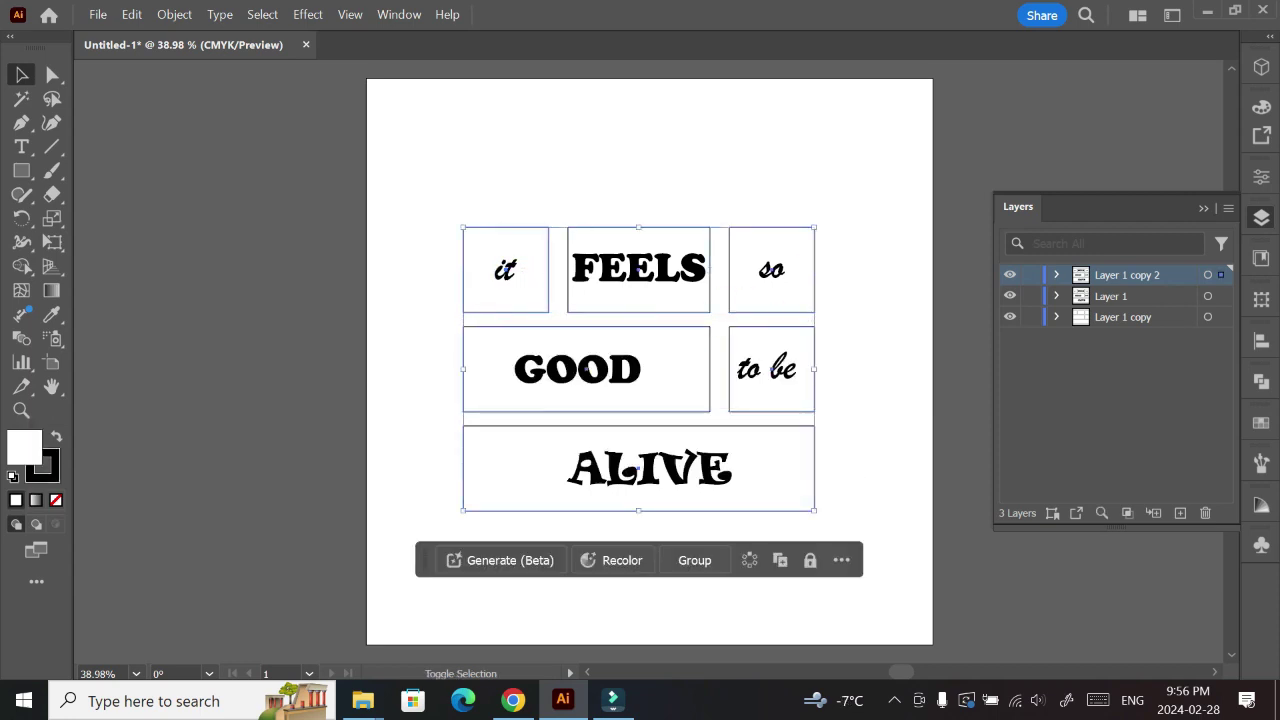
left_click(174, 14)
left_click(500, 177)
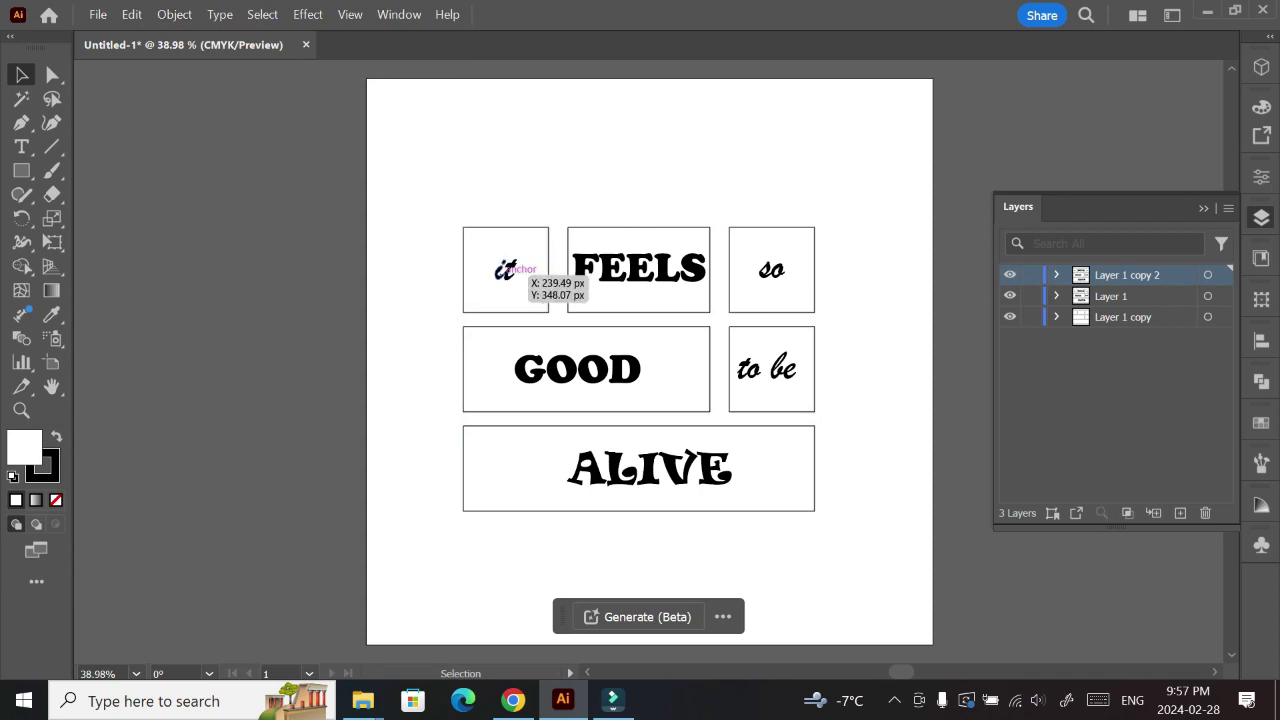
Centre and enlarge the word 'it' inside its panel.
left_click_drag(490, 265, 505, 270)
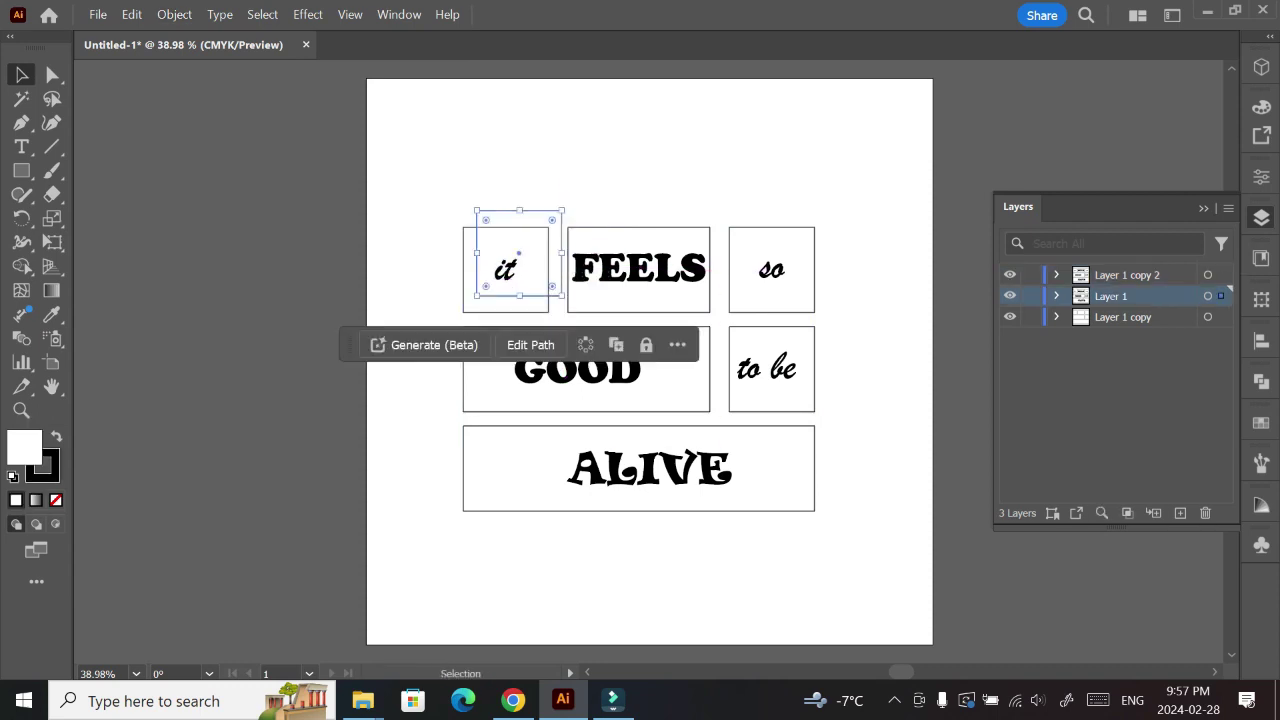
key("ctrl+2")
left_click(505, 268)
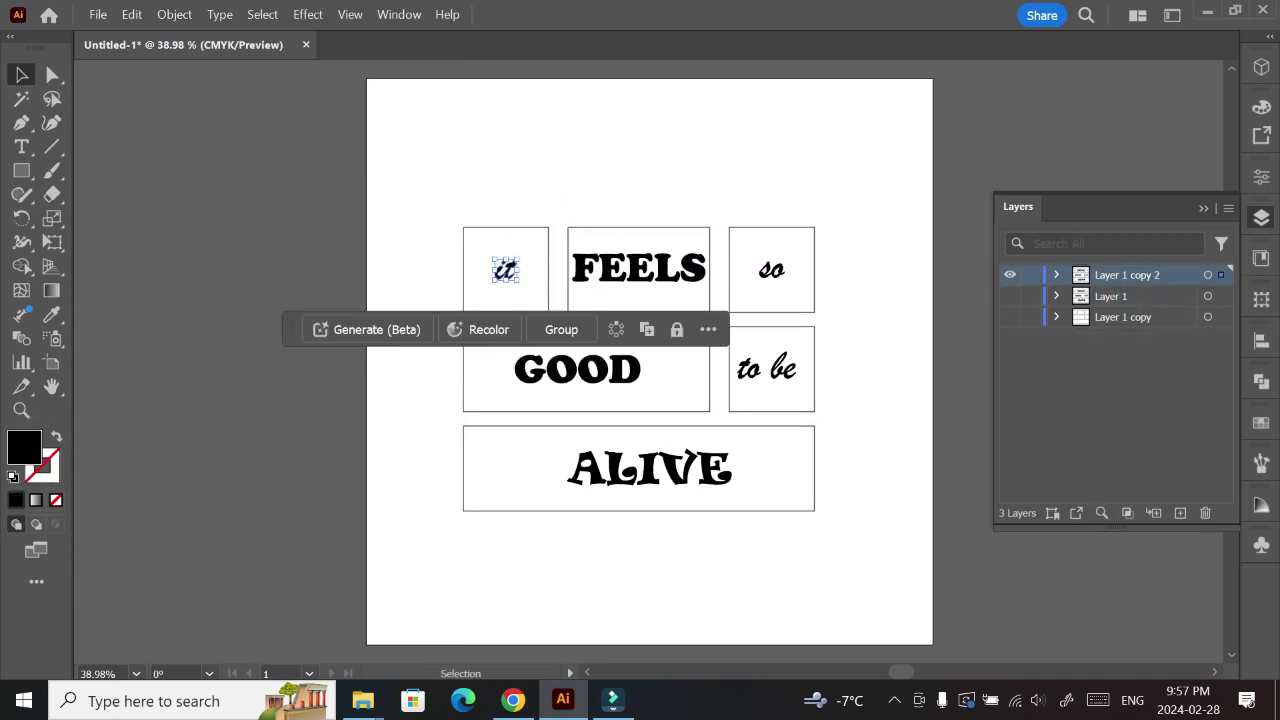
left_click_drag(505, 268, 510, 262)
left_click_drag(506, 256, 506, 256)
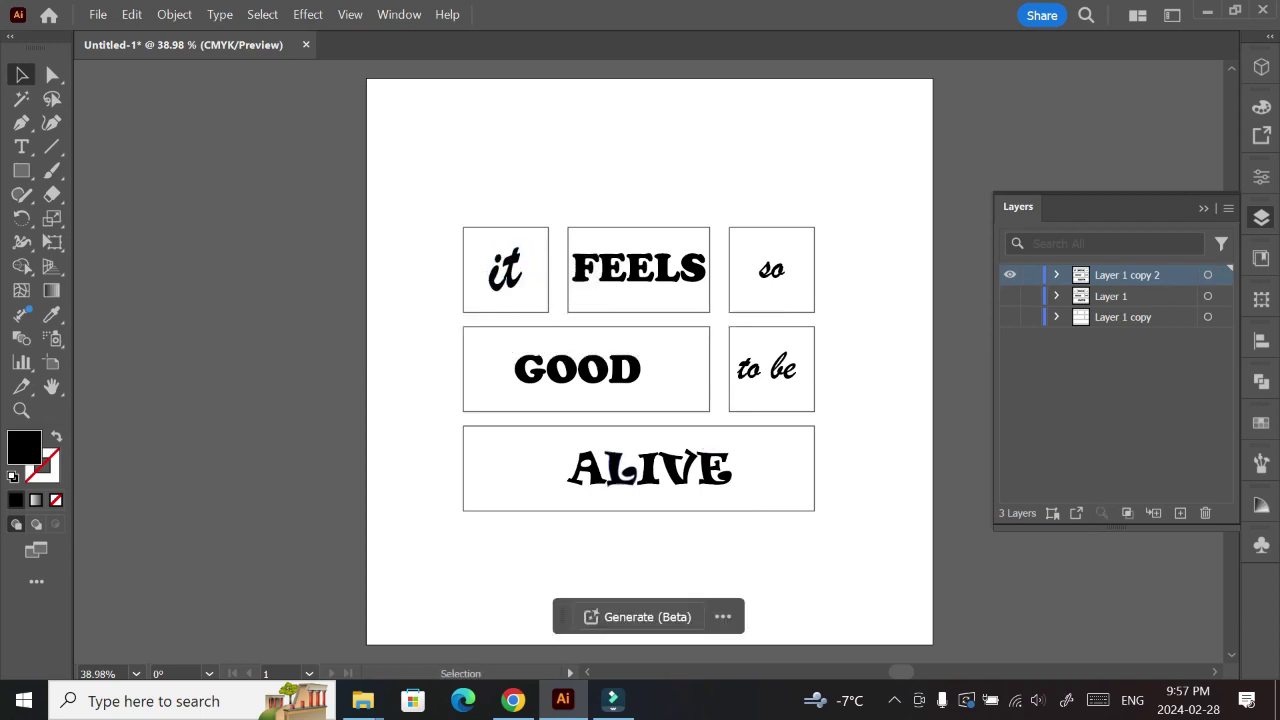
Stretch and tilt FEELS into a bounce and rotate 'so' slightly clockwise.
left_click(638, 268)
left_click_drag(708, 253, 628, 258)
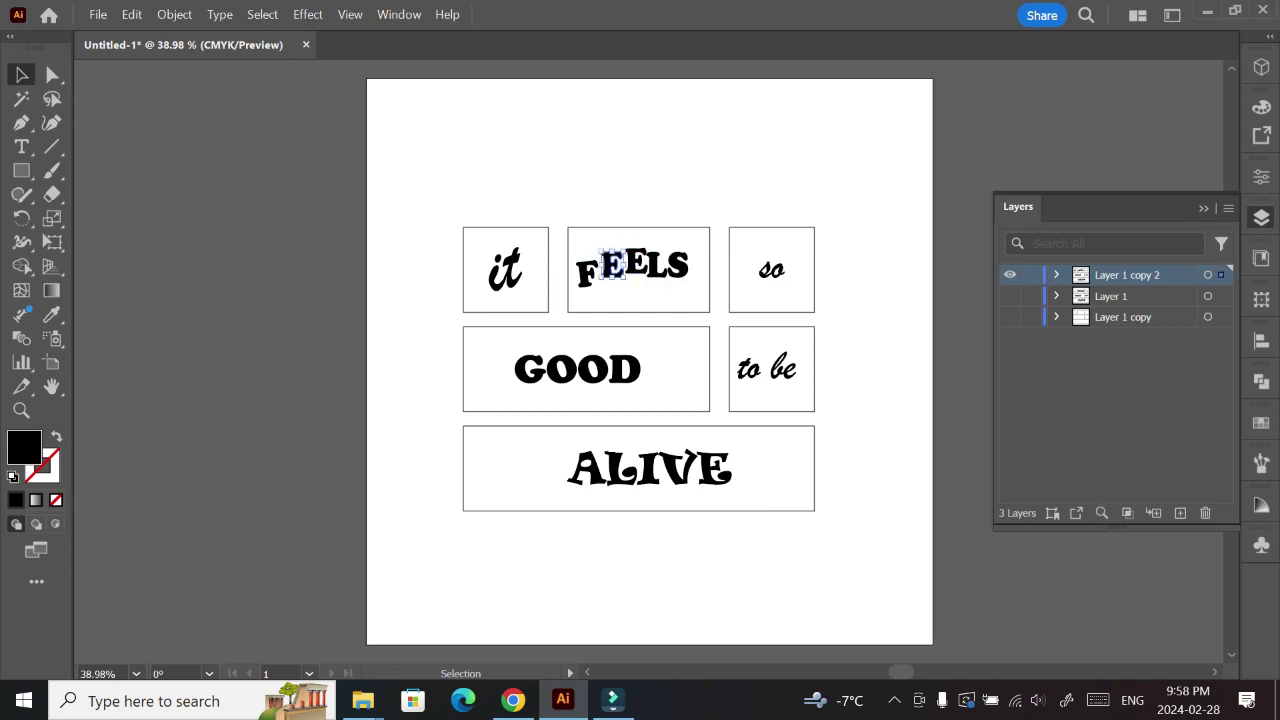
left_click_drag(678, 265, 610, 270)
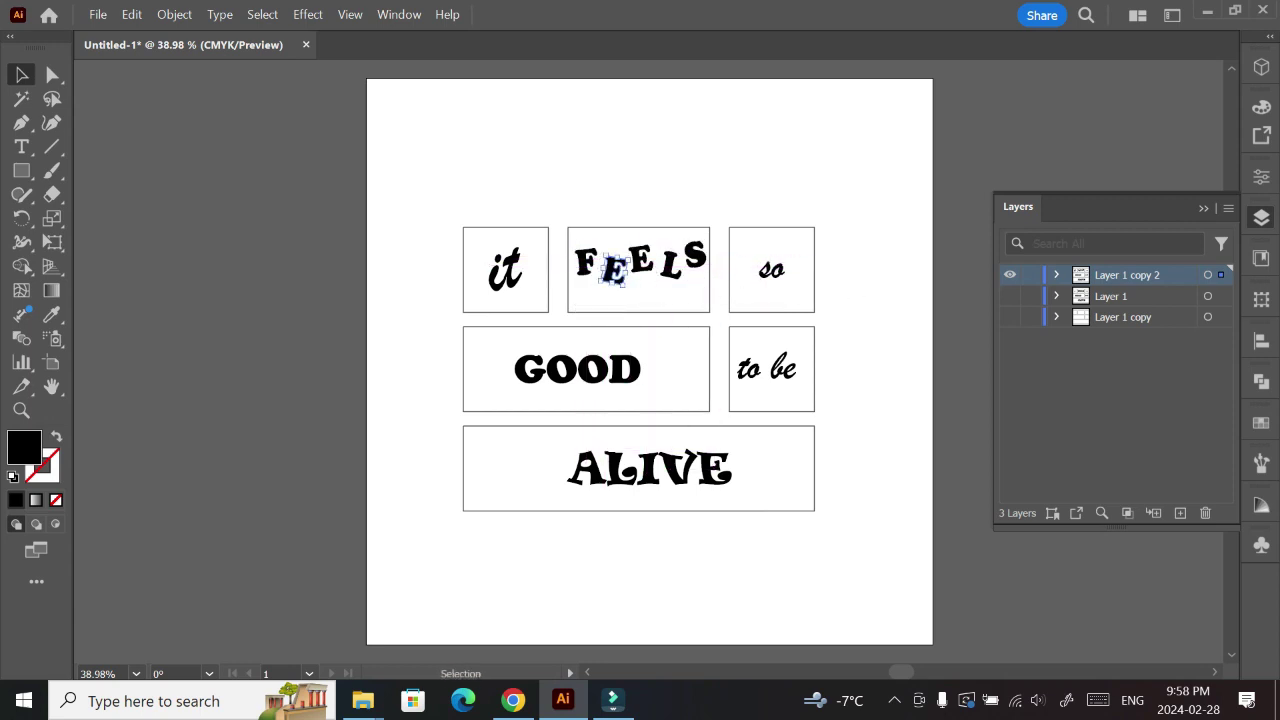
left_click(771, 268)
left_click_drag(806, 280, 800, 287)
Enlarge GOOD to overflow its panel and drop its first O and D lower.
left_click(577, 369)
left_click_drag(643, 346, 720, 344)
mouse_move(530, 366)
left_mouse_down()
mouse_move(503, 372)
mouse_move(546, 352)
left_mouse_up()
key("ctrl+z")
key("ctrl+z")
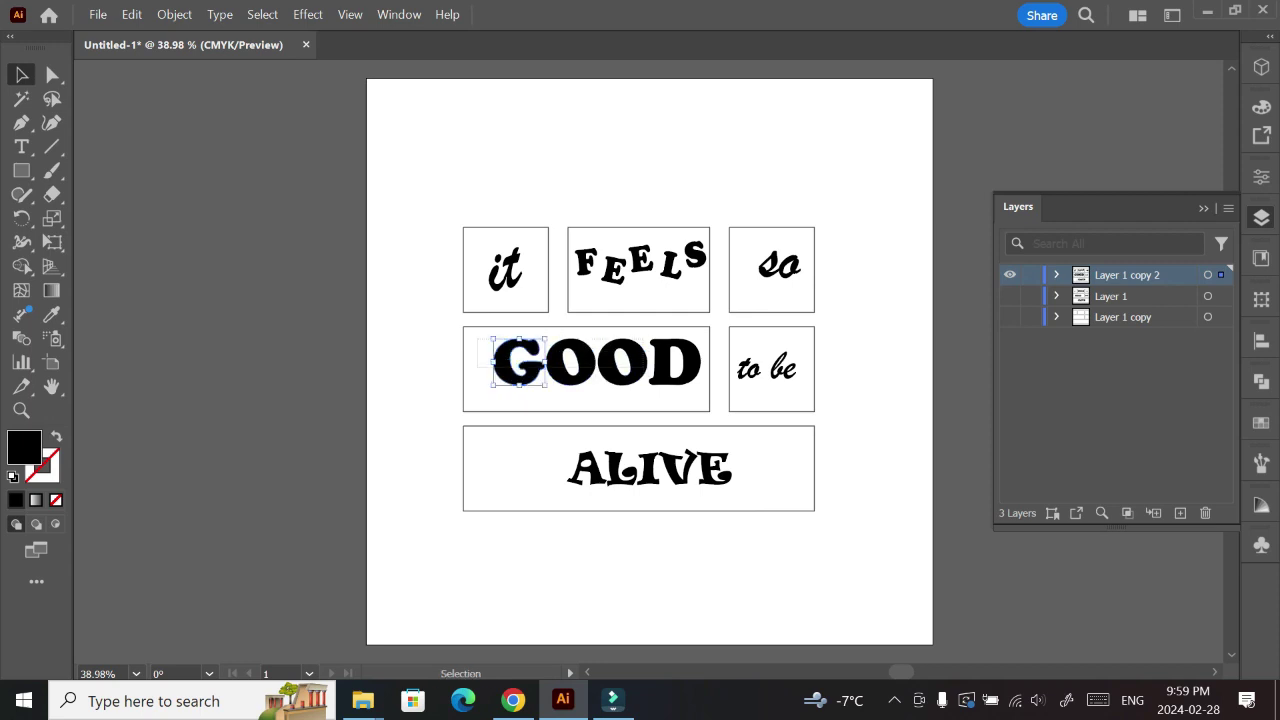
left_click(600, 360)
mouse_move(706, 334)
left_mouse_down()
mouse_move(748, 312)
mouse_move(714, 322)
left_mouse_up()
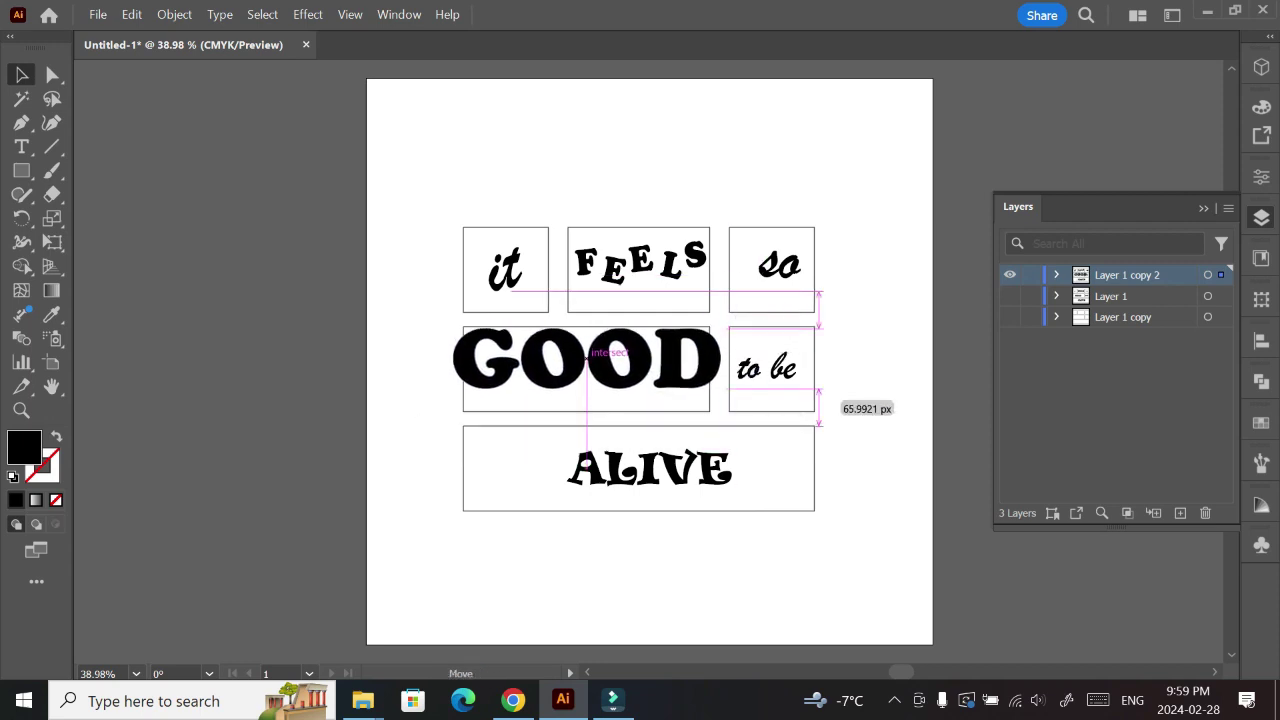
left_click_drag(552, 350, 552, 366)
left_click_drag(683, 350, 700, 370)
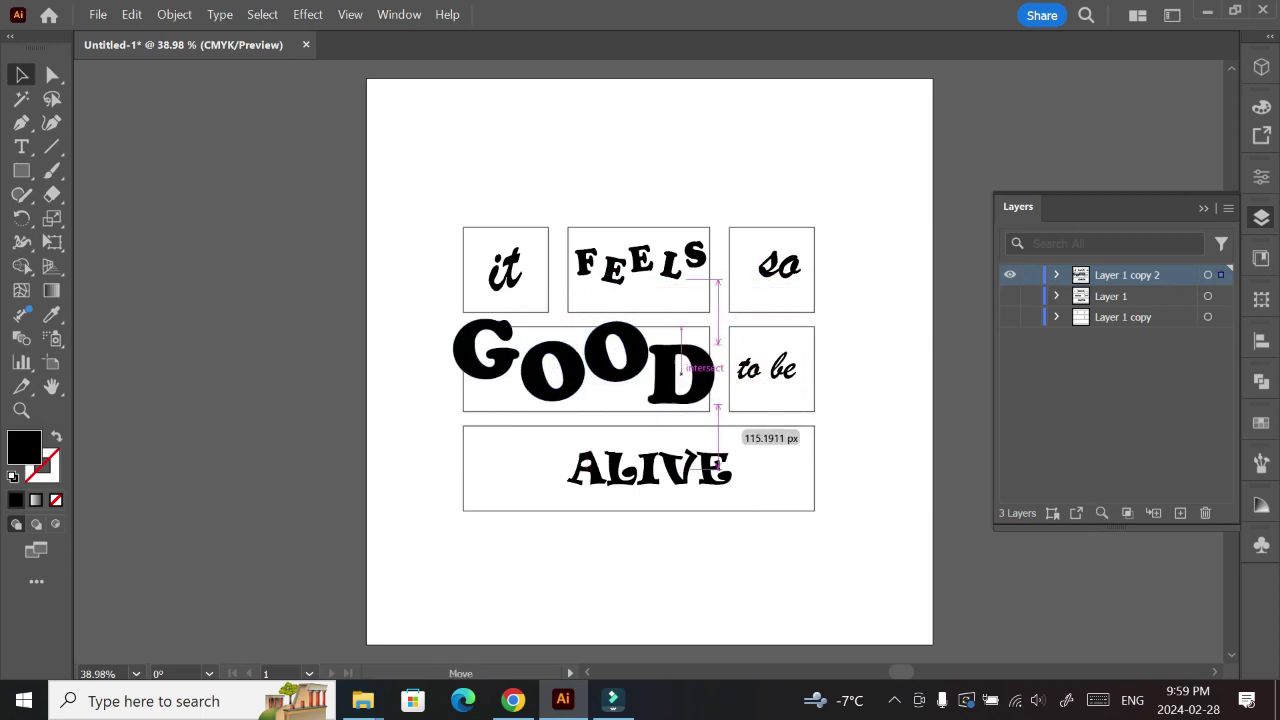
Rotate GOOD's first O about 17°, tilt the D, and enlarge 'to be' tilted upward.
left_click(487, 365)
left_click(552, 370)
left_click_drag(586, 340, 576, 330)
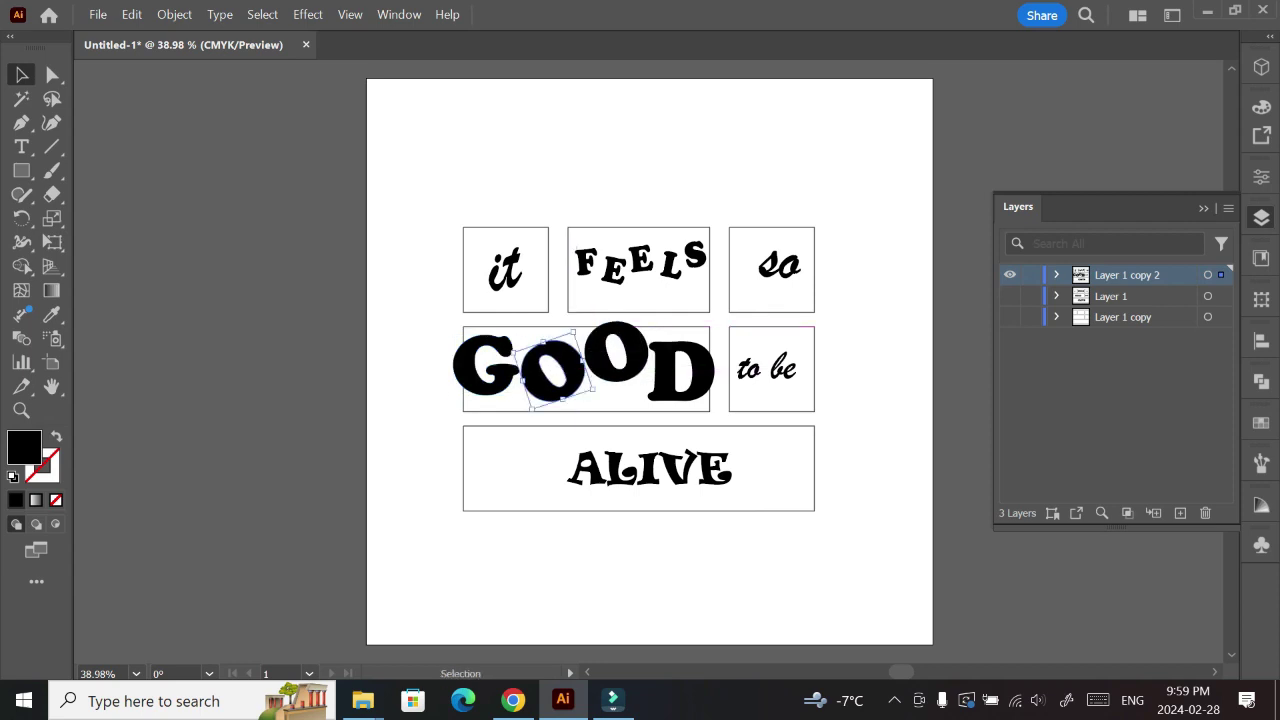
left_click_drag(686, 345, 700, 365)
key("ctrl+shift+a")
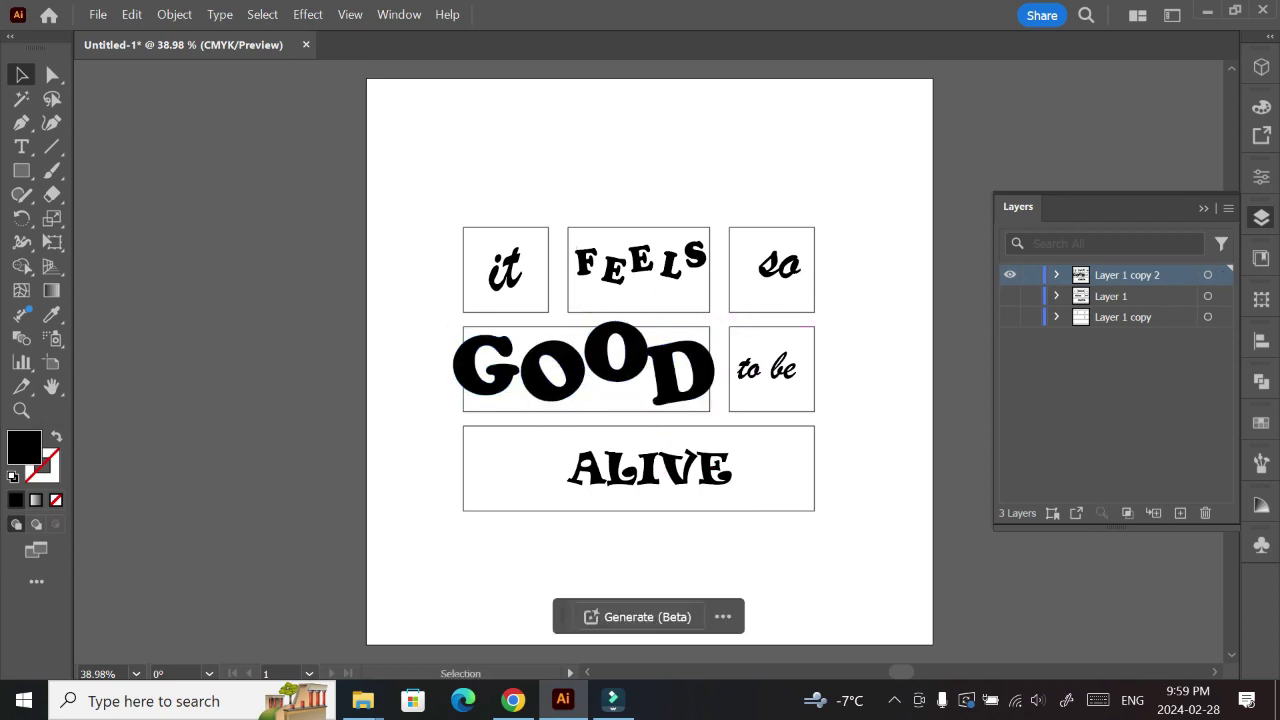
left_click(768, 368)
left_click_drag(797, 352, 845, 345)
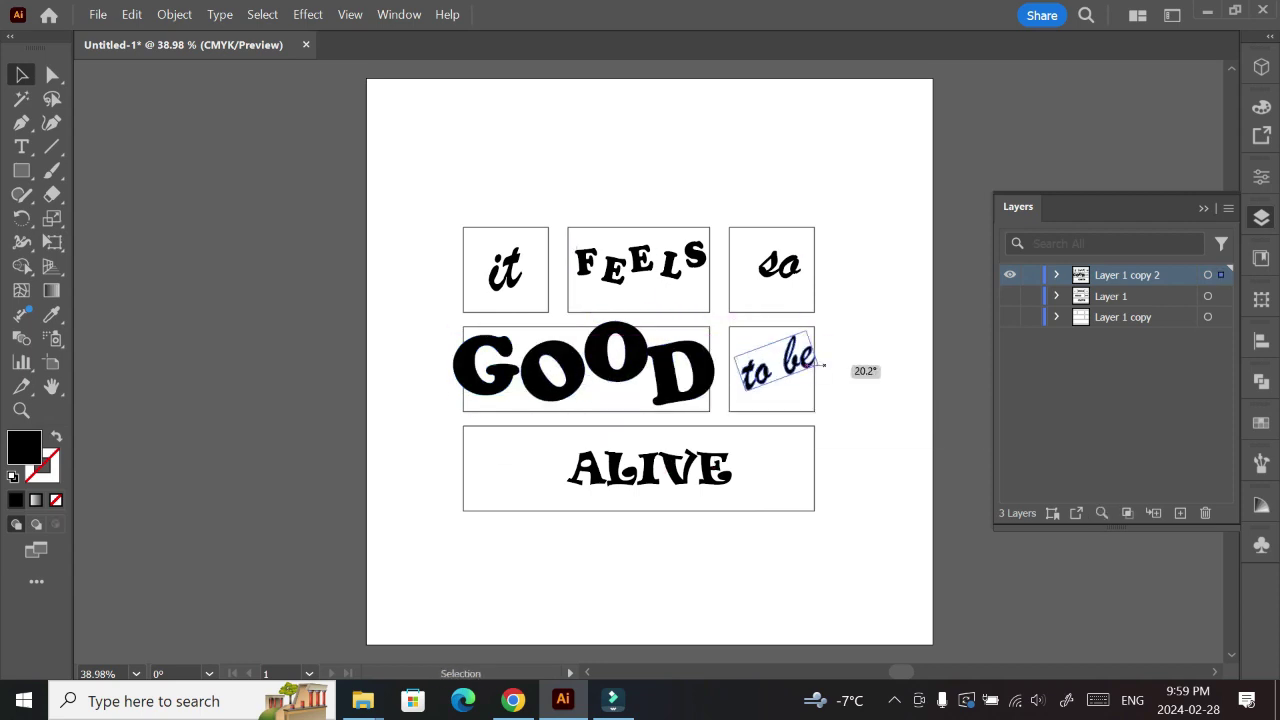
key("ctrl+shift+a")
Enlarge ALIVE to fill its panel and stagger its A, I and V.
left_click(650, 468)
mouse_move(737, 443)
left_mouse_down()
mouse_move(857, 423)
mouse_move(625, 440)
mouse_move(632, 452)
left_mouse_up()
mouse_move(808, 467)
left_mouse_down()
mouse_move(822, 465)
mouse_move(813, 420)
mouse_move(817, 430)
left_mouse_up()
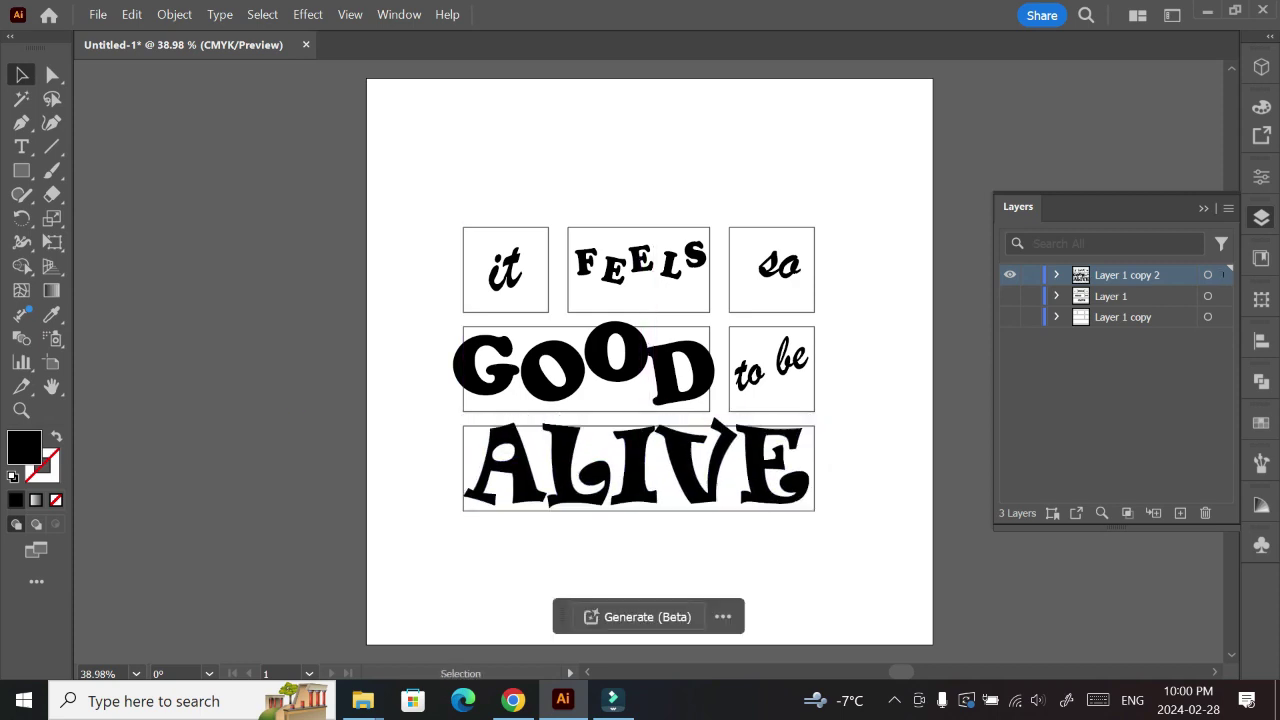
left_click_drag(508, 465, 502, 475)
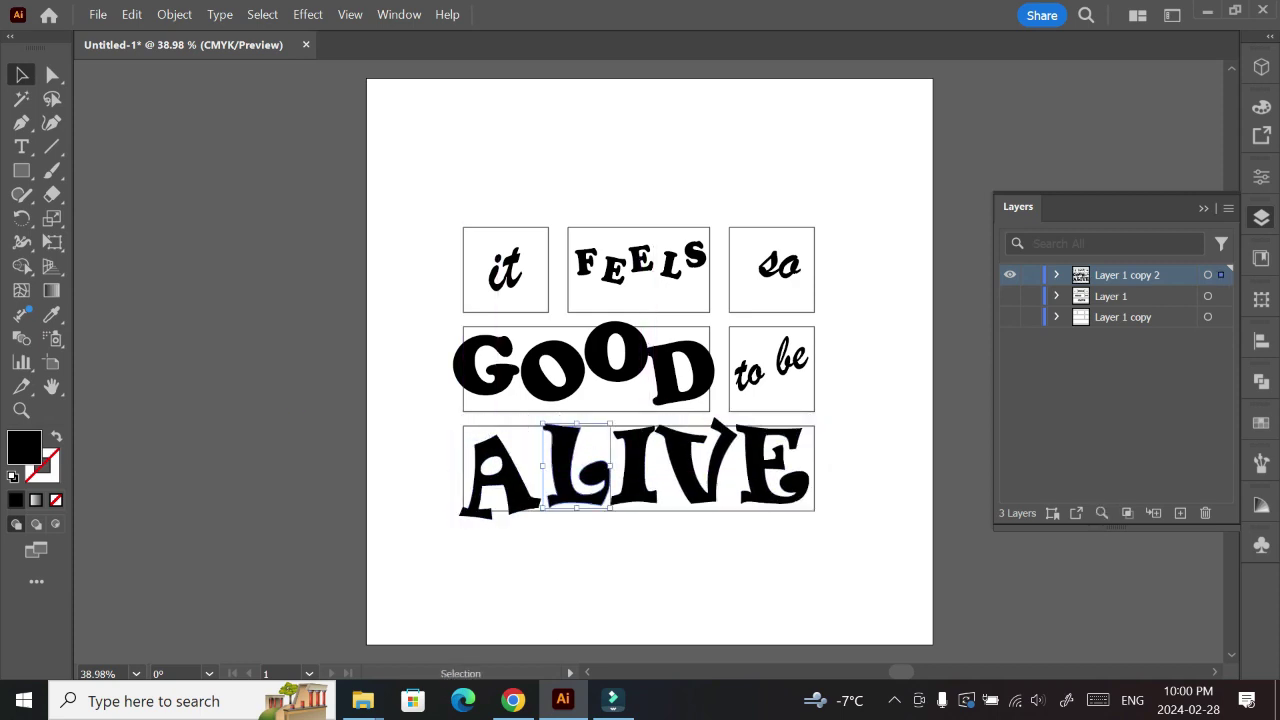
mouse_move(632, 460)
left_mouse_down()
mouse_move(660, 421)
mouse_move(697, 462)
left_mouse_up()
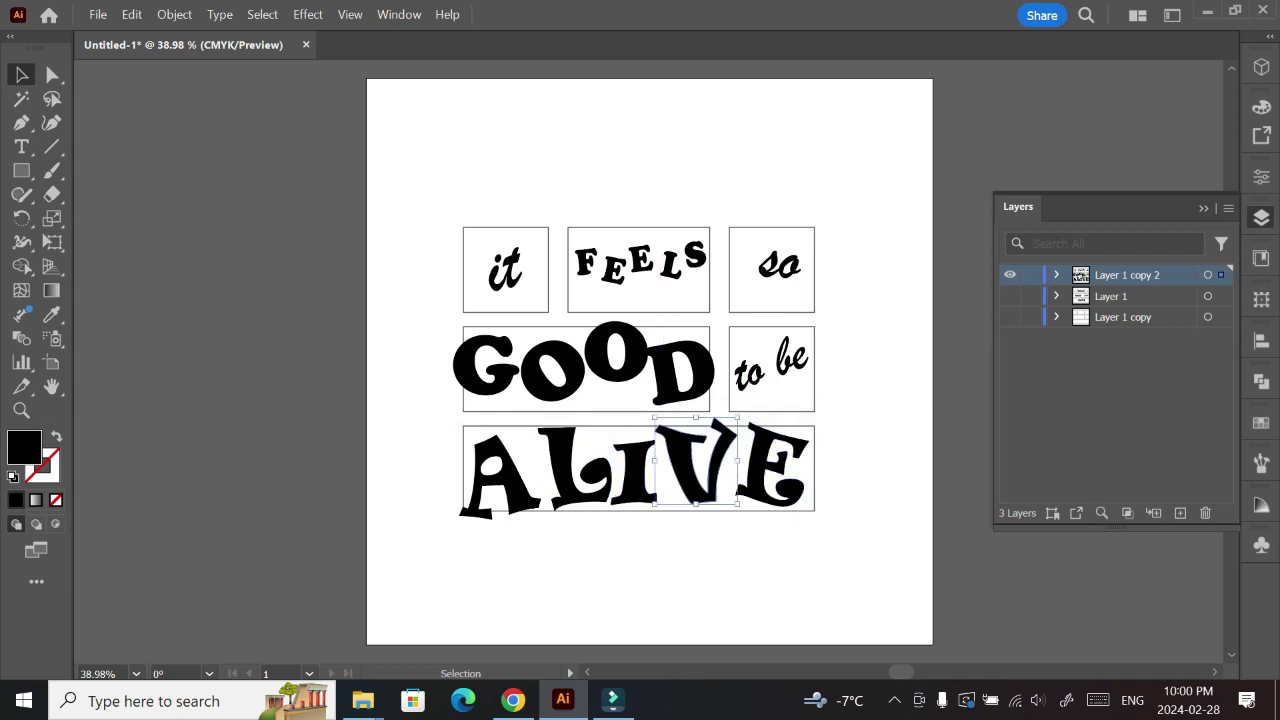
left_click_drag(740, 410, 728, 472)
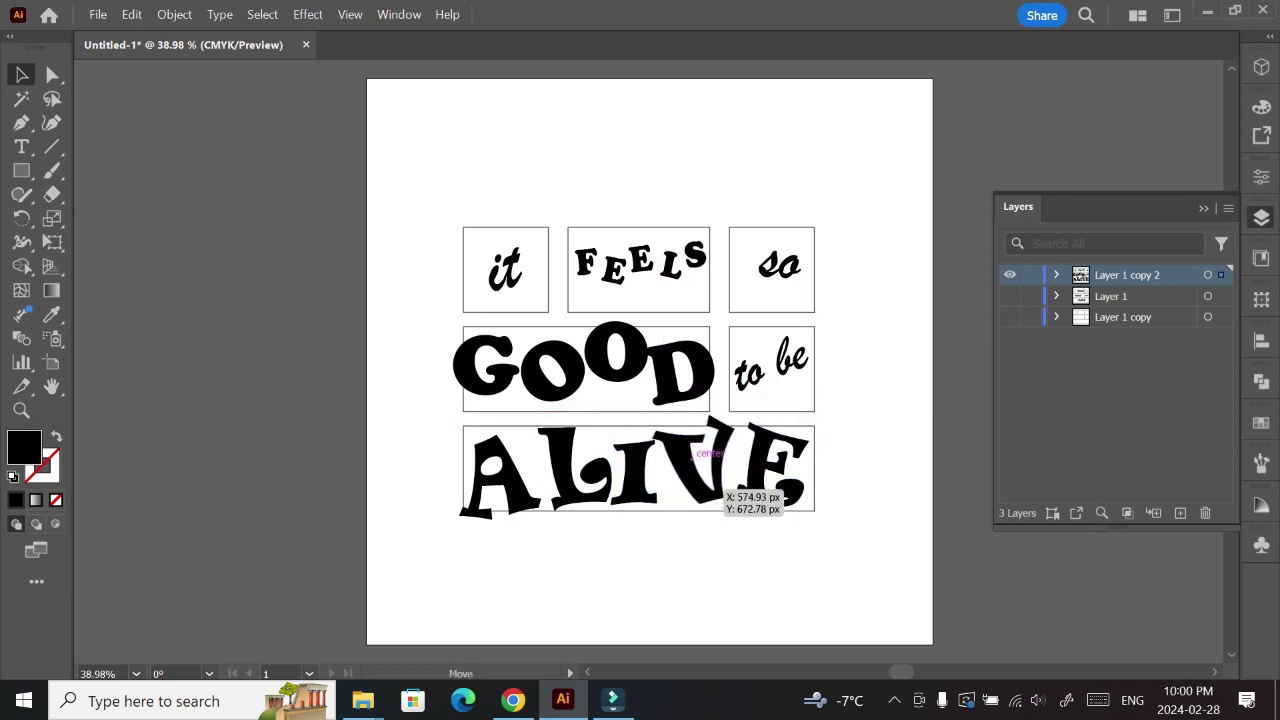
Tilt and resize the E of ALIVE, then close the Layers panel.
left_click(775, 465)
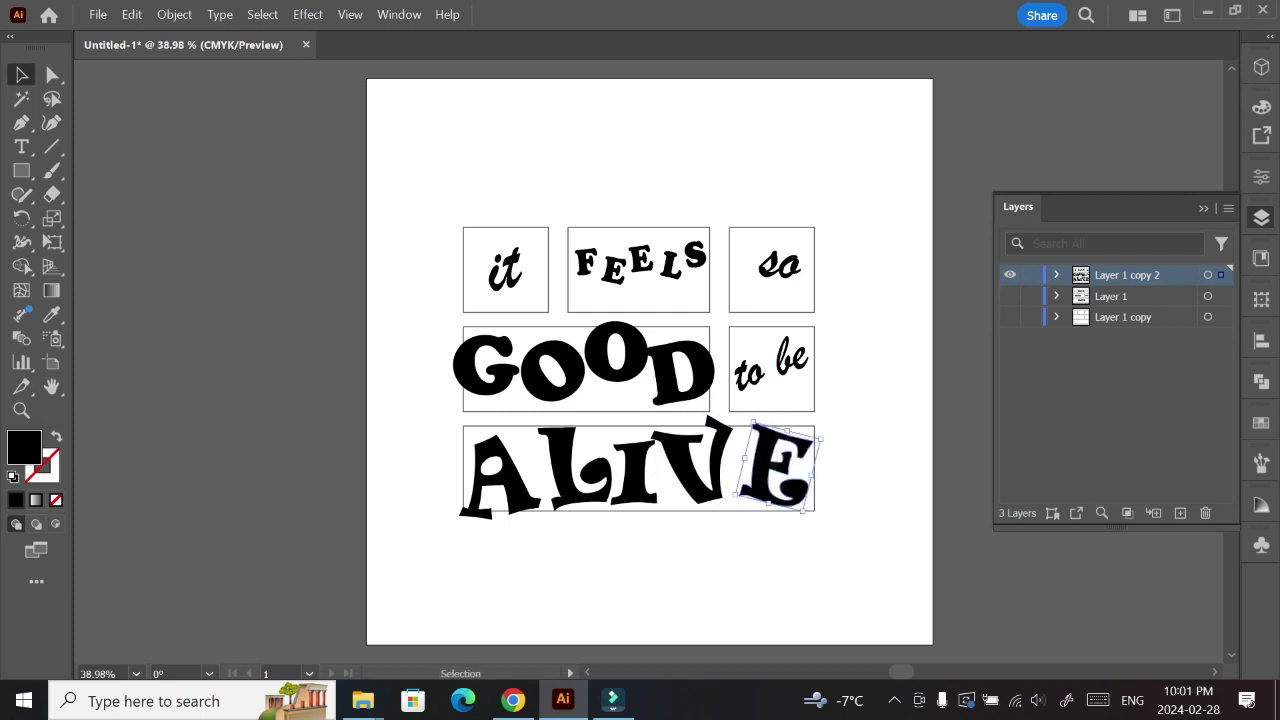
left_click_drag(738, 497, 733, 496)
left_click(778, 496)
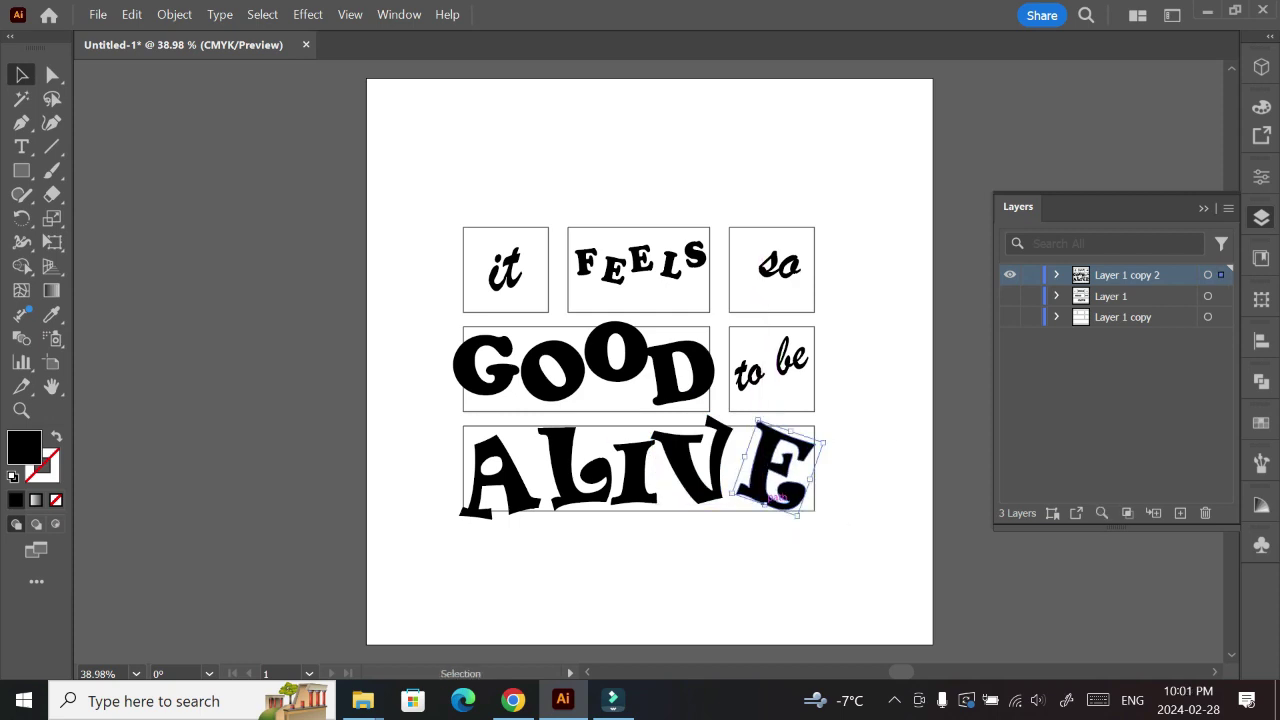
key("ctrl+shift+a")
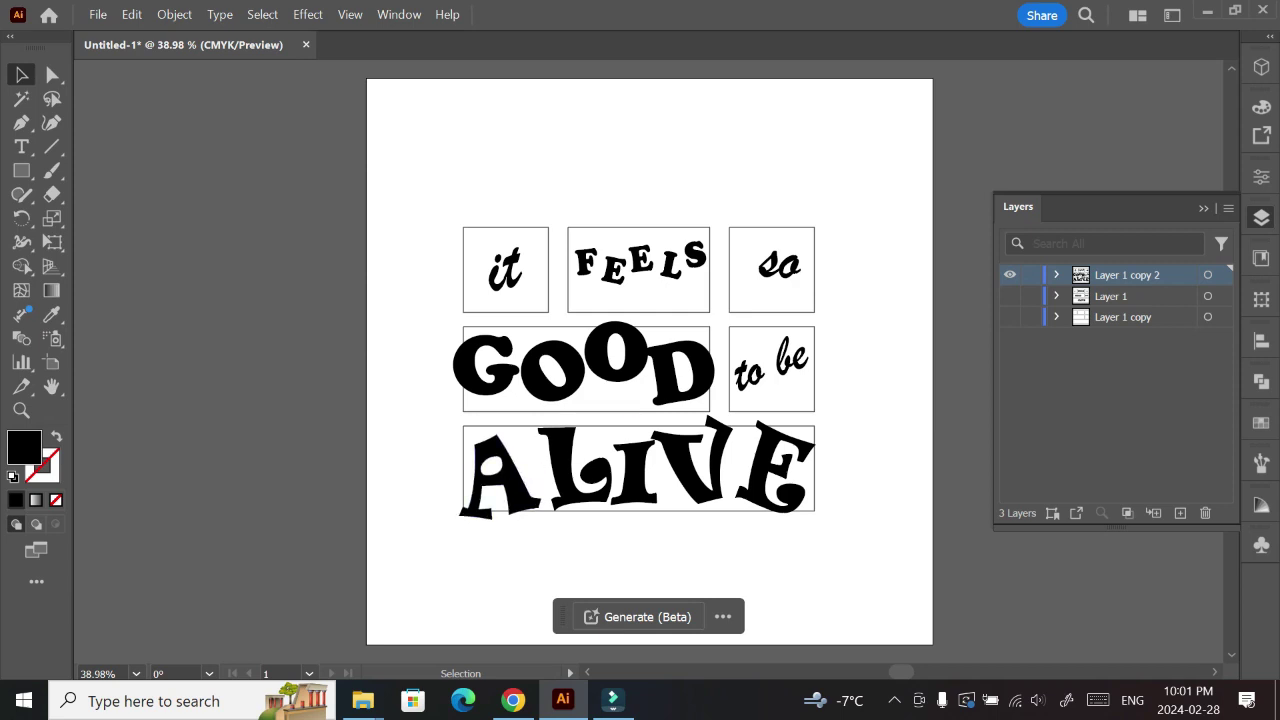
left_click(1261, 218)
Nudge 'it' and 'so' down and left within their panels.
left_click(505, 268)
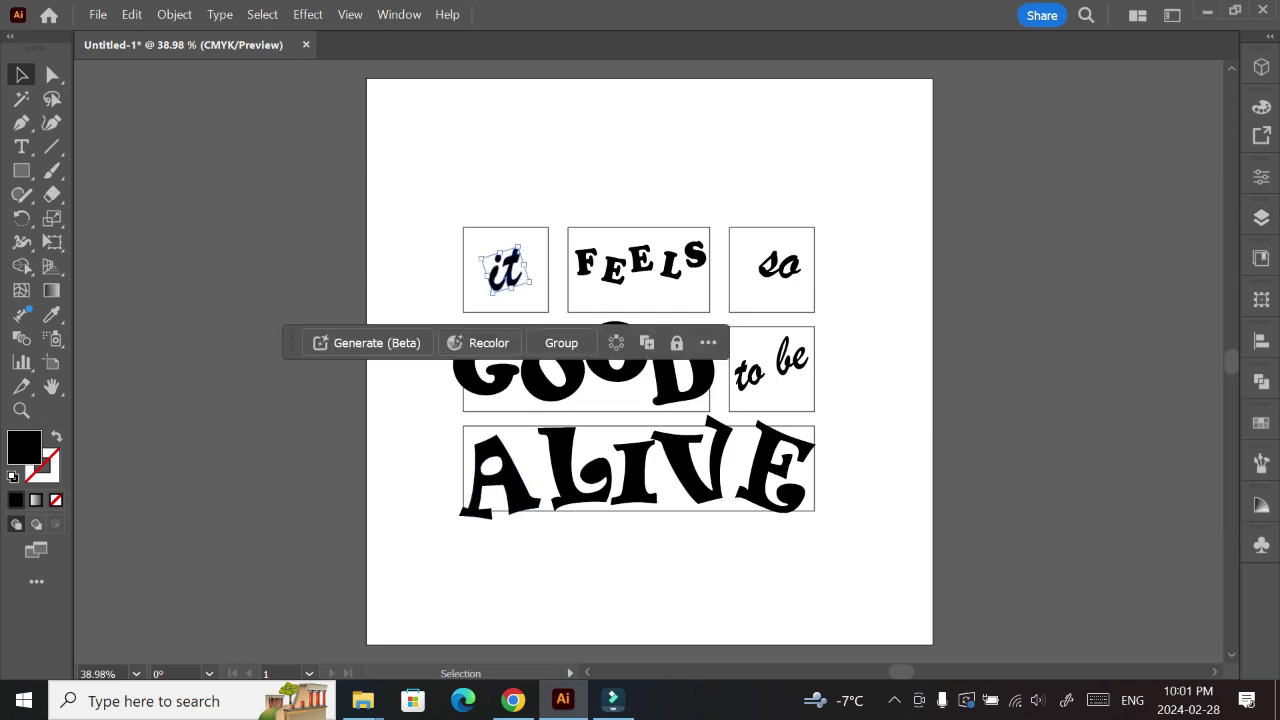
left_click_drag(507, 258, 505, 266)
left_click(779, 264)
left_click_drag(779, 264, 776, 266)
left_click(850, 255)
left_click(780, 265)
left_click(860, 310)
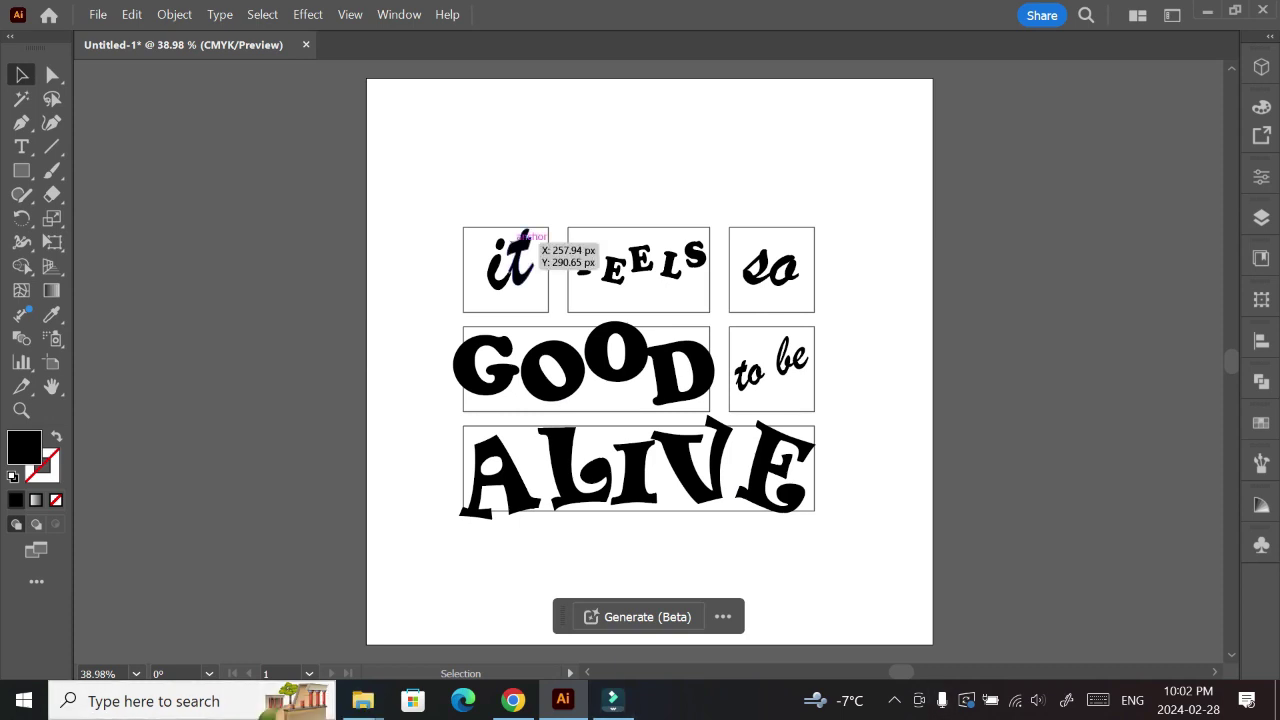
Zoom in on GOOD and reshape the G's inner upper curve.
left_click(485, 368)
key("a")
key("ctrl+plus")
key("ctrl+plus")
key("ctrl+plus")
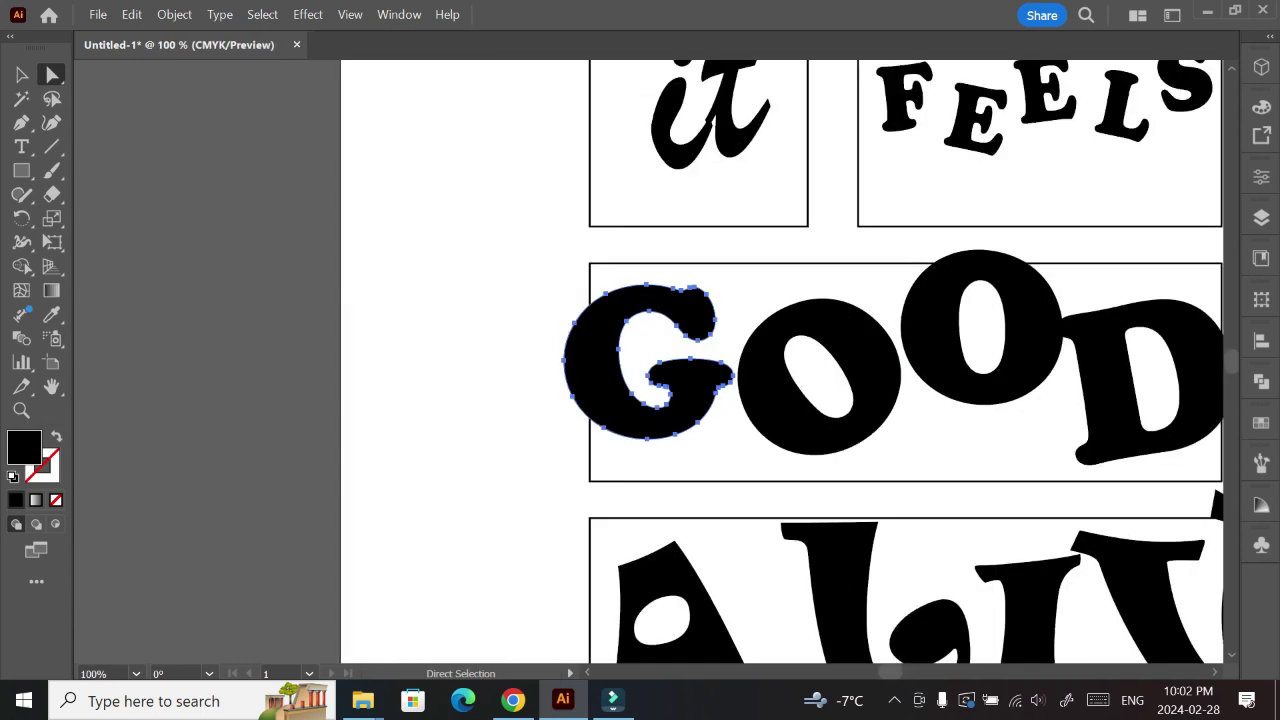
key("ctrl+plus")
key("ctrl+plus")
left_click_drag(703, 288, 712, 282)
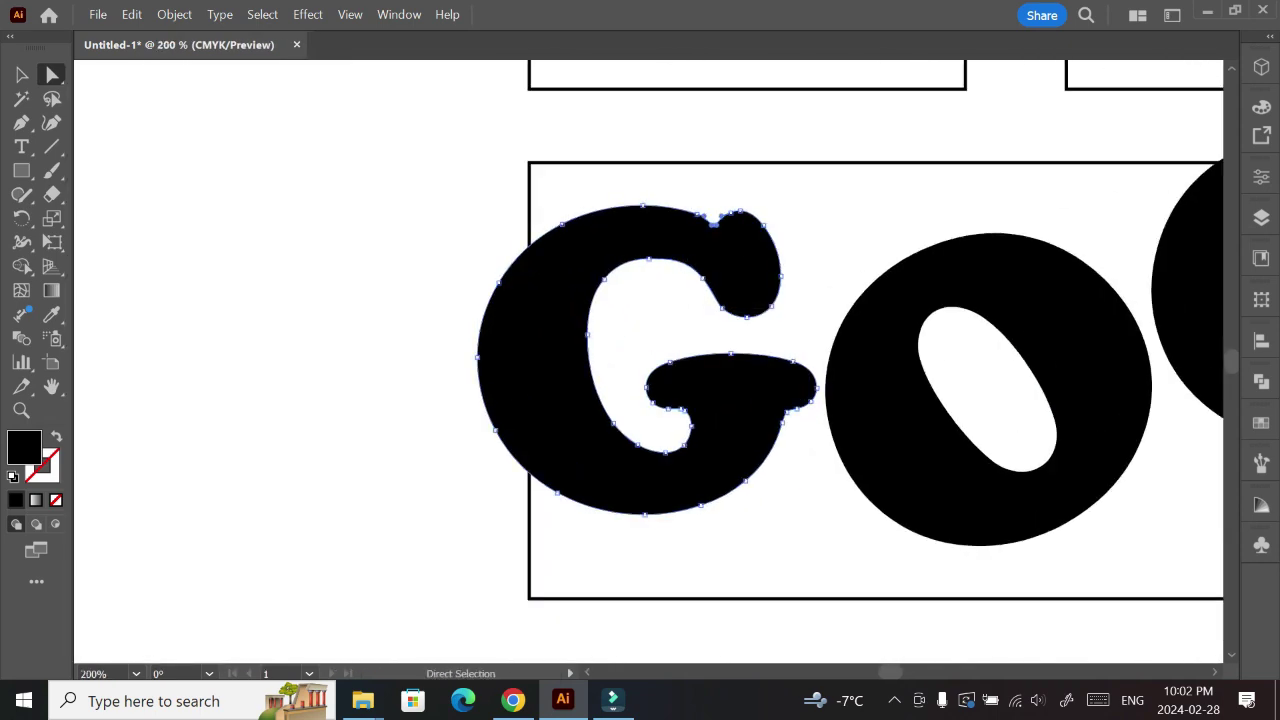
left_click(788, 409)
Pinch the holes of both O's in GOOD into peanut shapes.
left_click(860, 380, "ctrl")
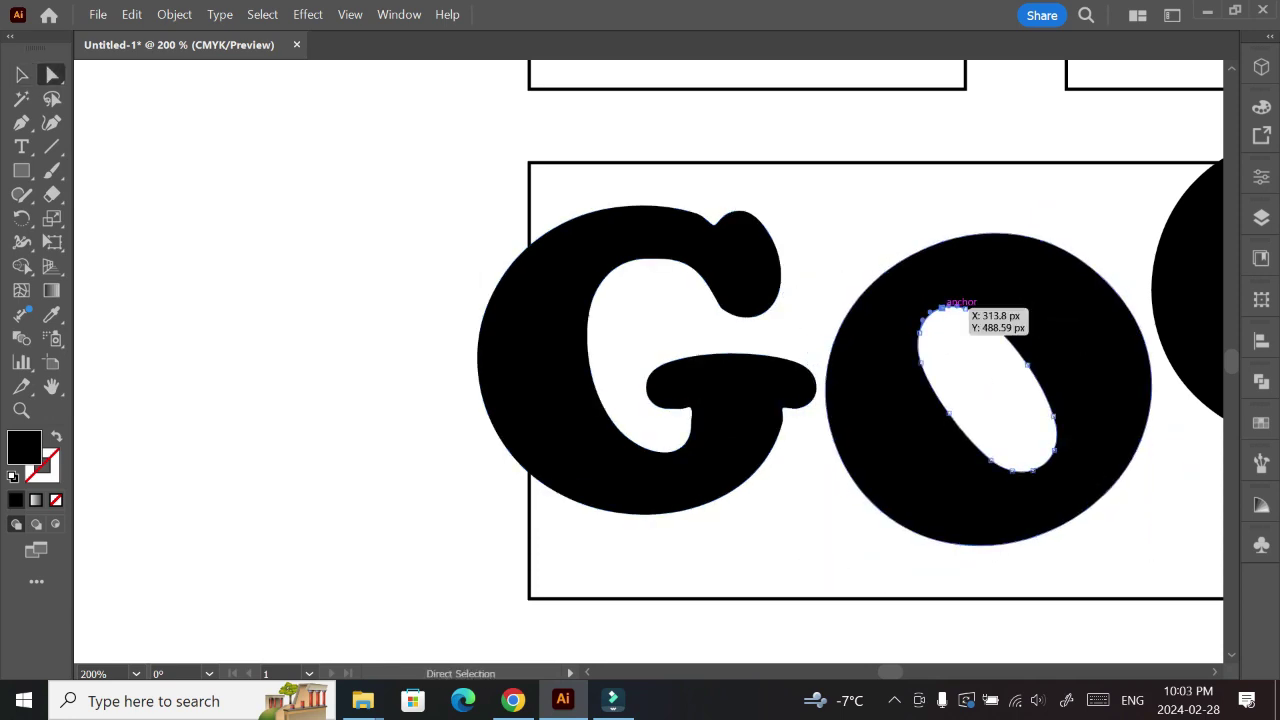
left_click(944, 305, "ctrl")
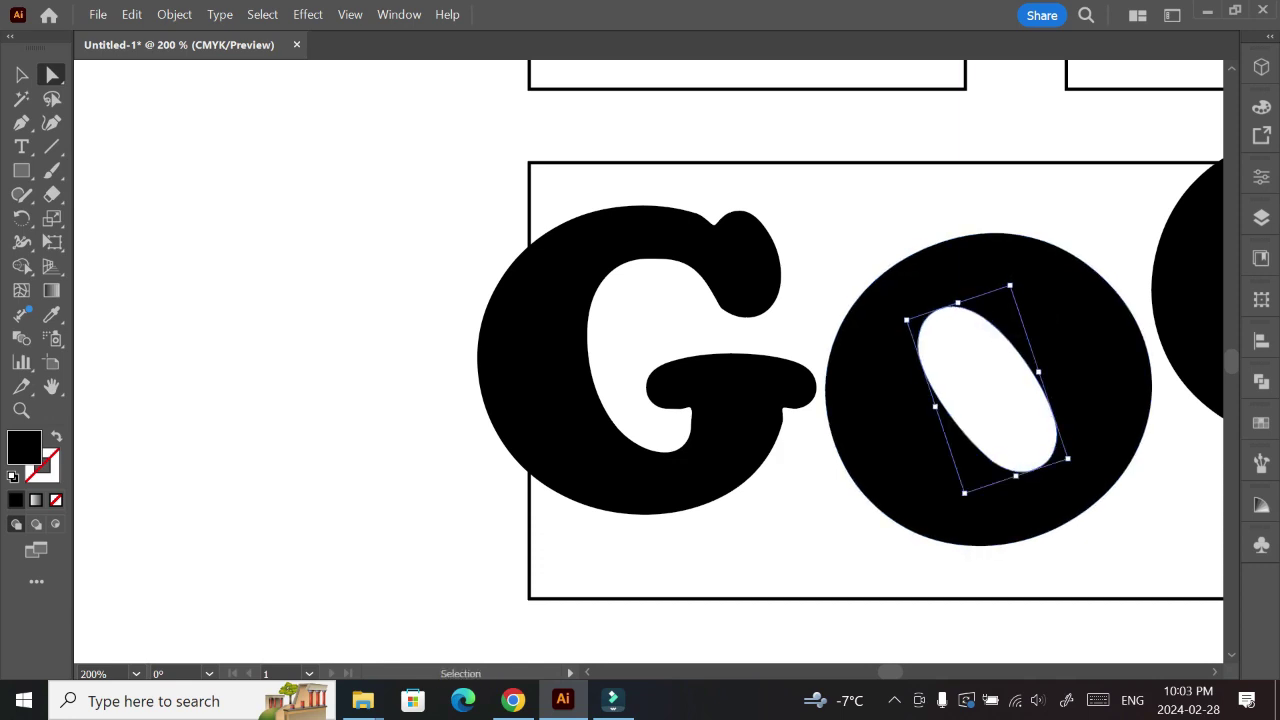
left_click_drag(935, 405, 960, 410)
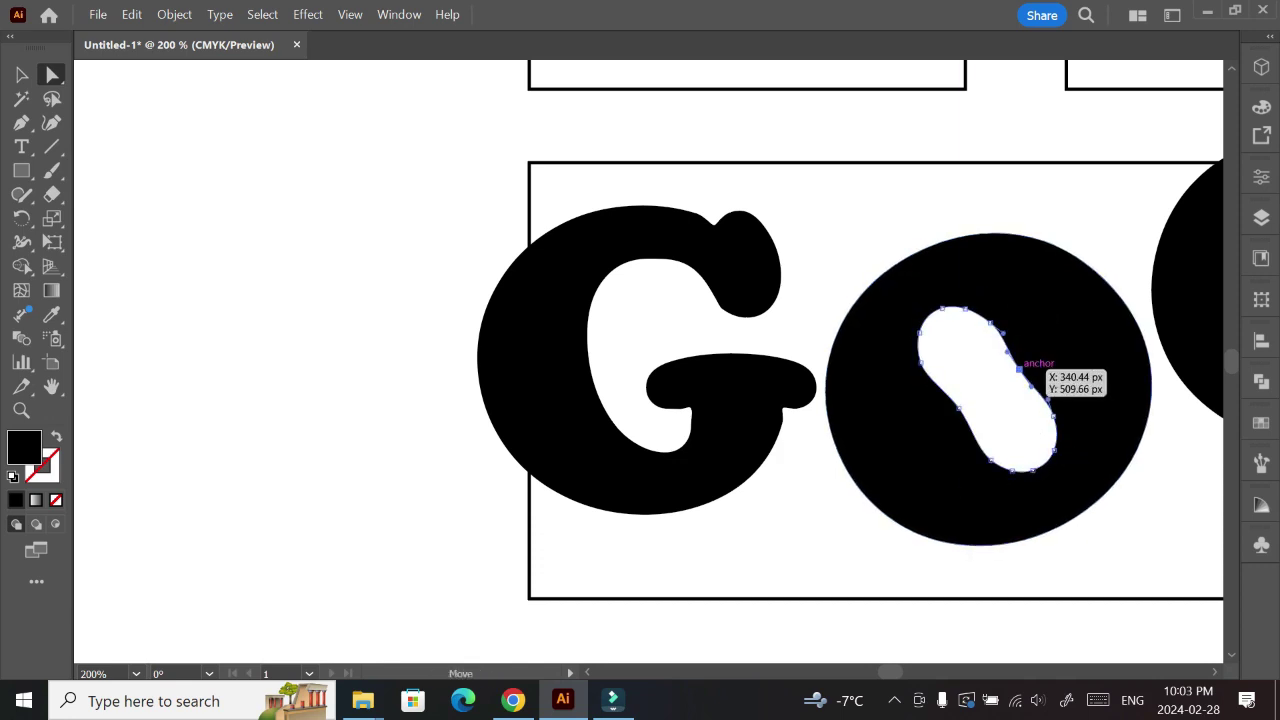
scroll(1019, 369, "right", 10)
scroll(1019, 369, "left", 2)
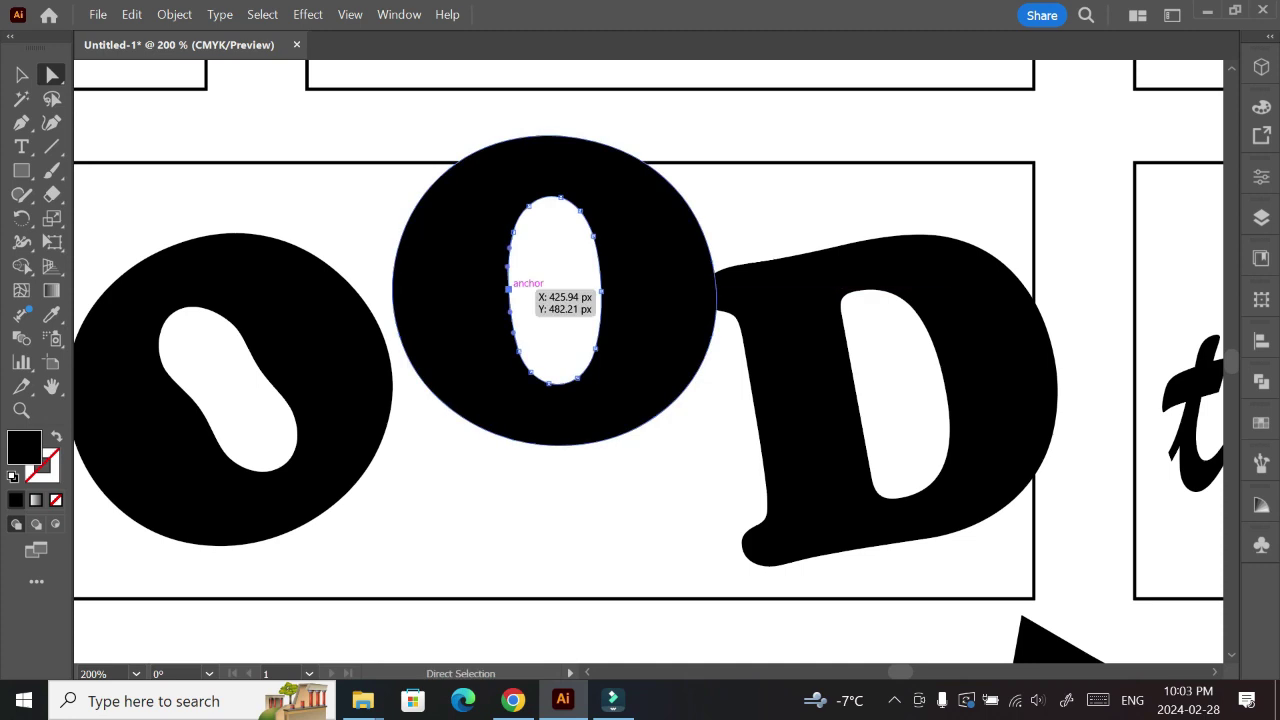
left_click_drag(509, 287, 522, 287)
left_click_drag(600, 291, 543, 290)
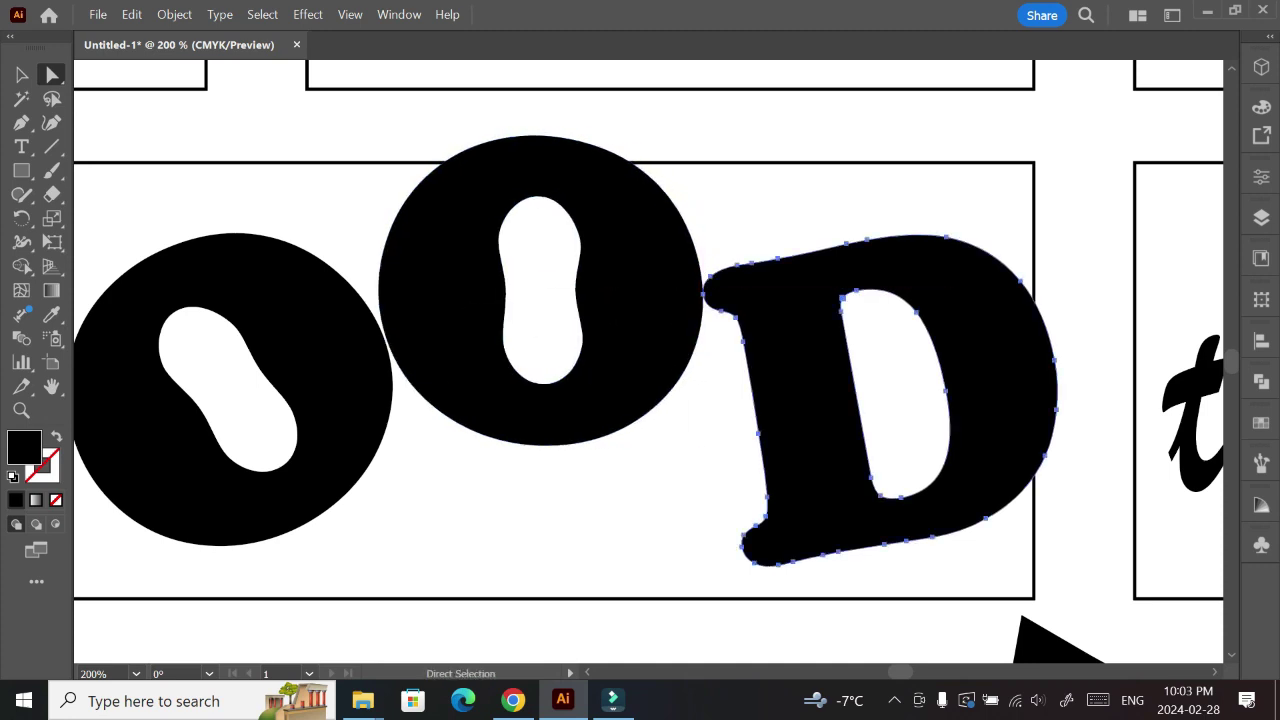
Reshape the top and lower curves of the D's inner counter into an even curve.
left_click(916, 312)
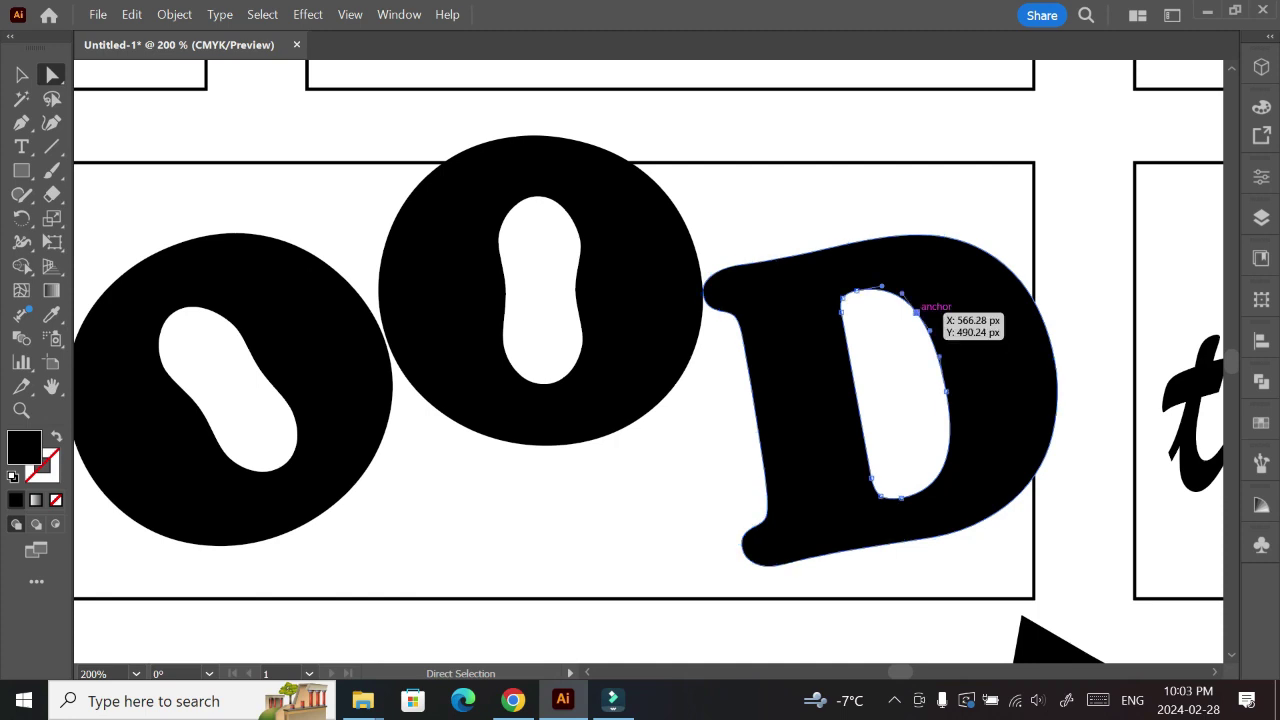
left_click_drag(848, 292, 862, 288)
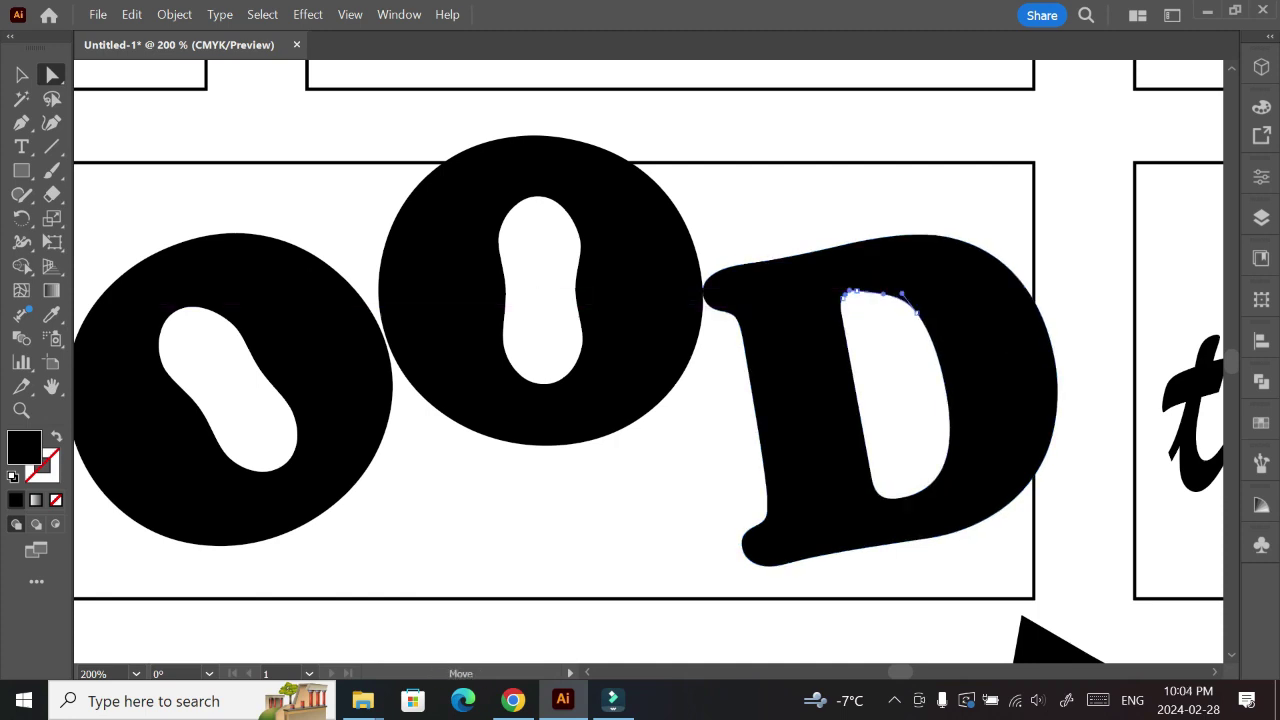
left_click_drag(942, 489, 944, 462)
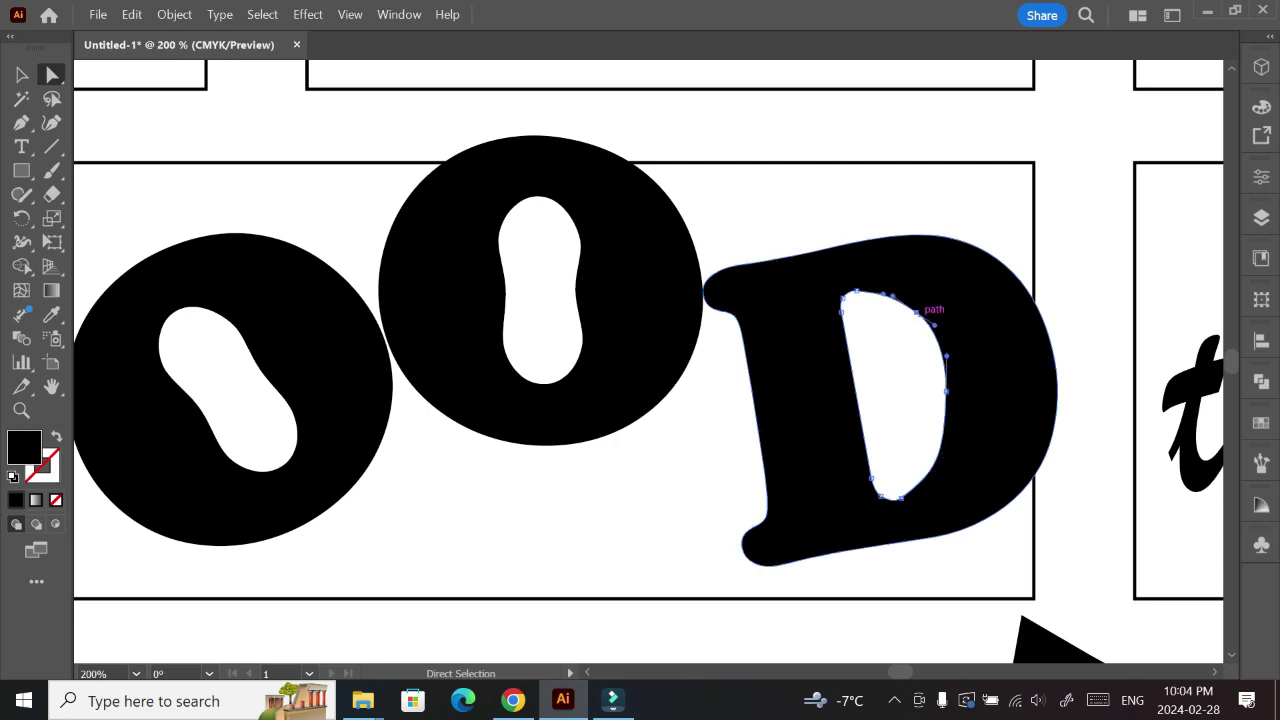
left_click_drag(945, 390, 950, 390)
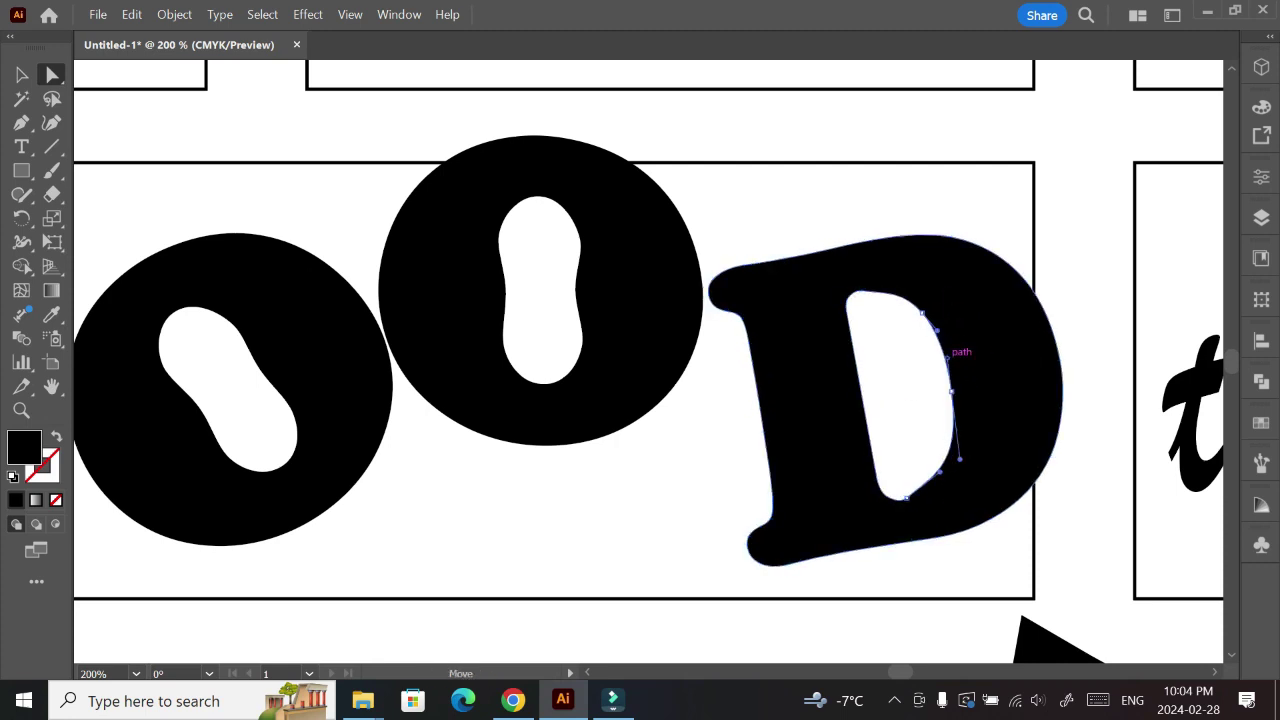
left_click(948, 340)
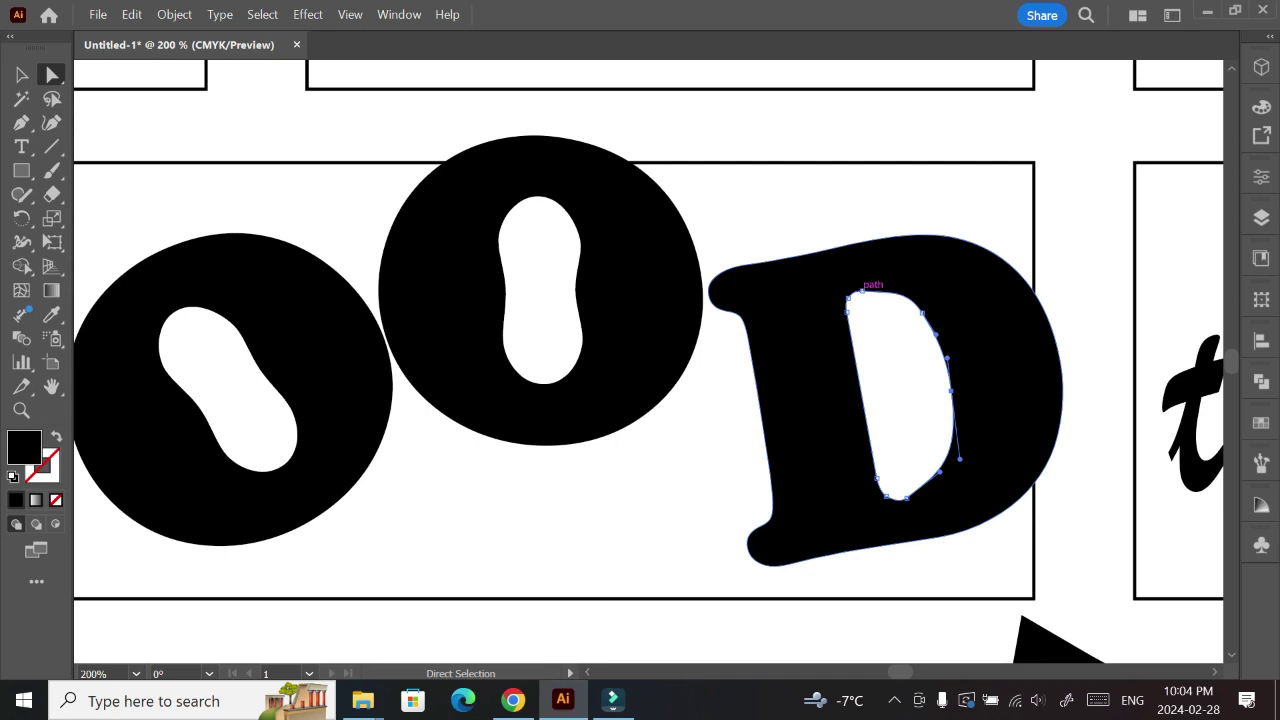
left_click(870, 291)
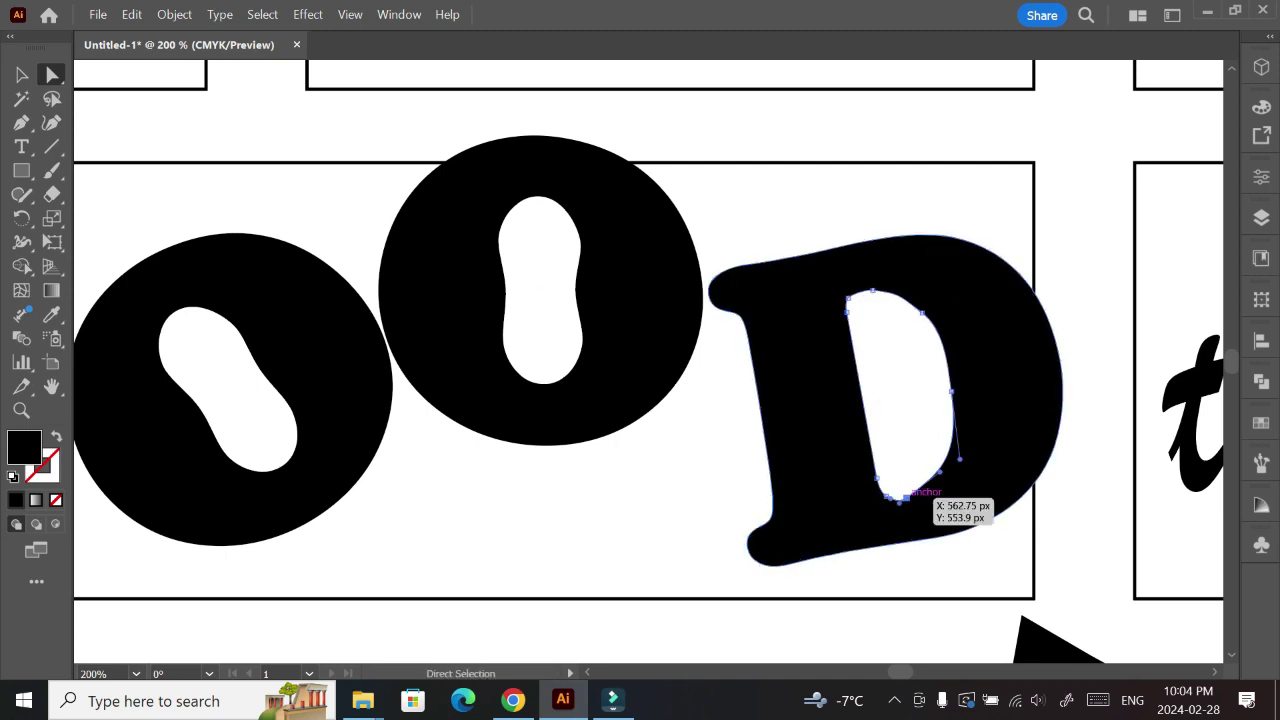
left_click_drag(898, 497, 893, 495)
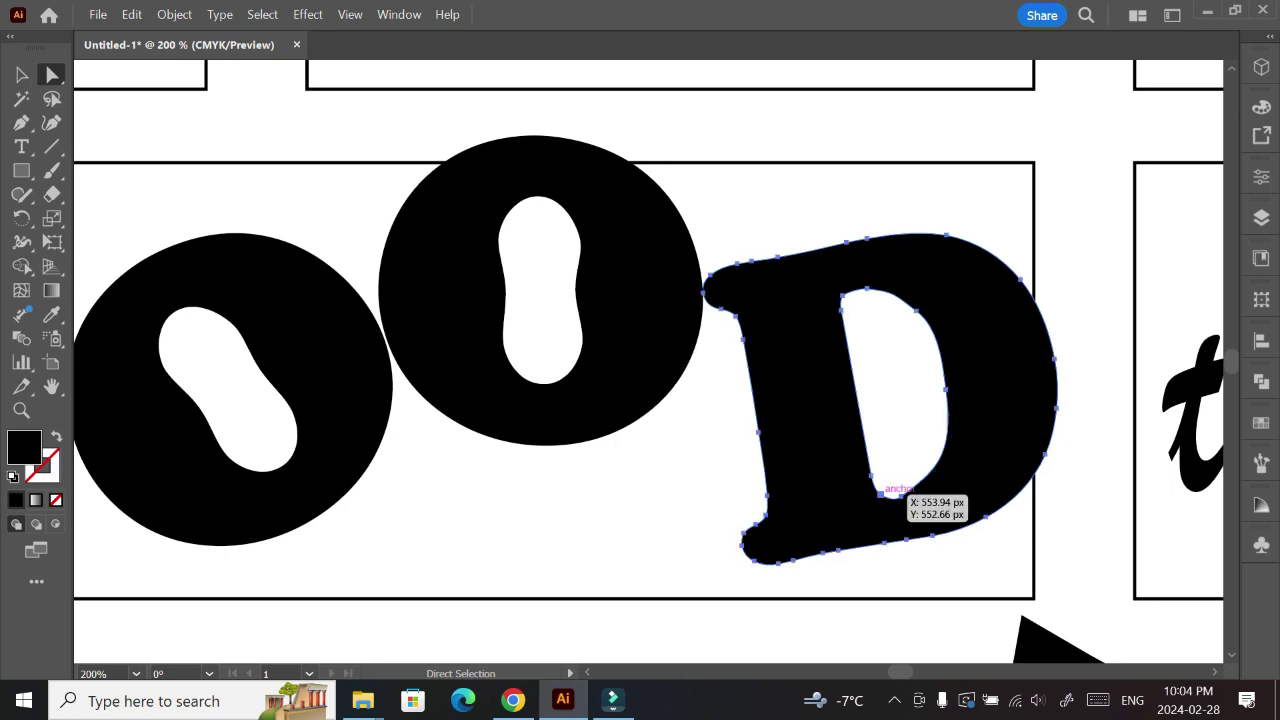
left_click(882, 493)
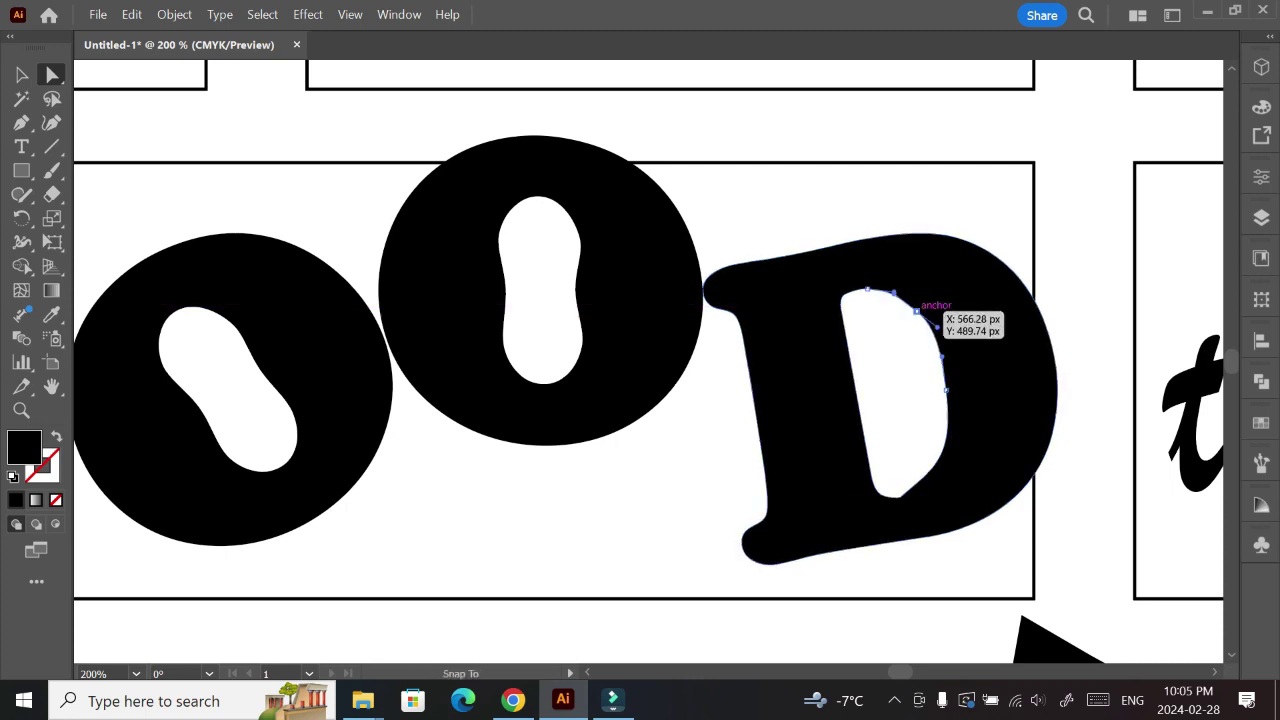
key("ctrl+shift+a")
Round the E's middle-arm tip and top-right corner with the corner widgets.
scroll(648, 362, "right", 3)
scroll(648, 362, "right", 15)
scroll(648, 362, "down", 1)
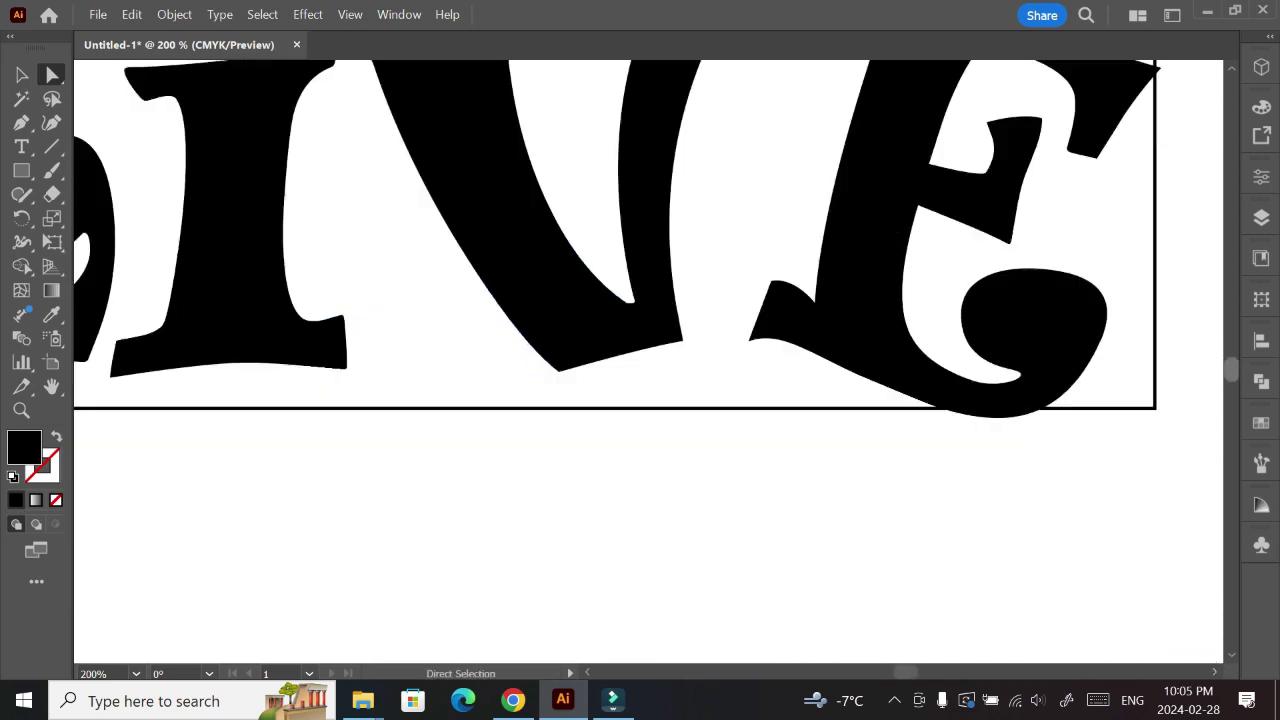
scroll(648, 362, "up", 1)
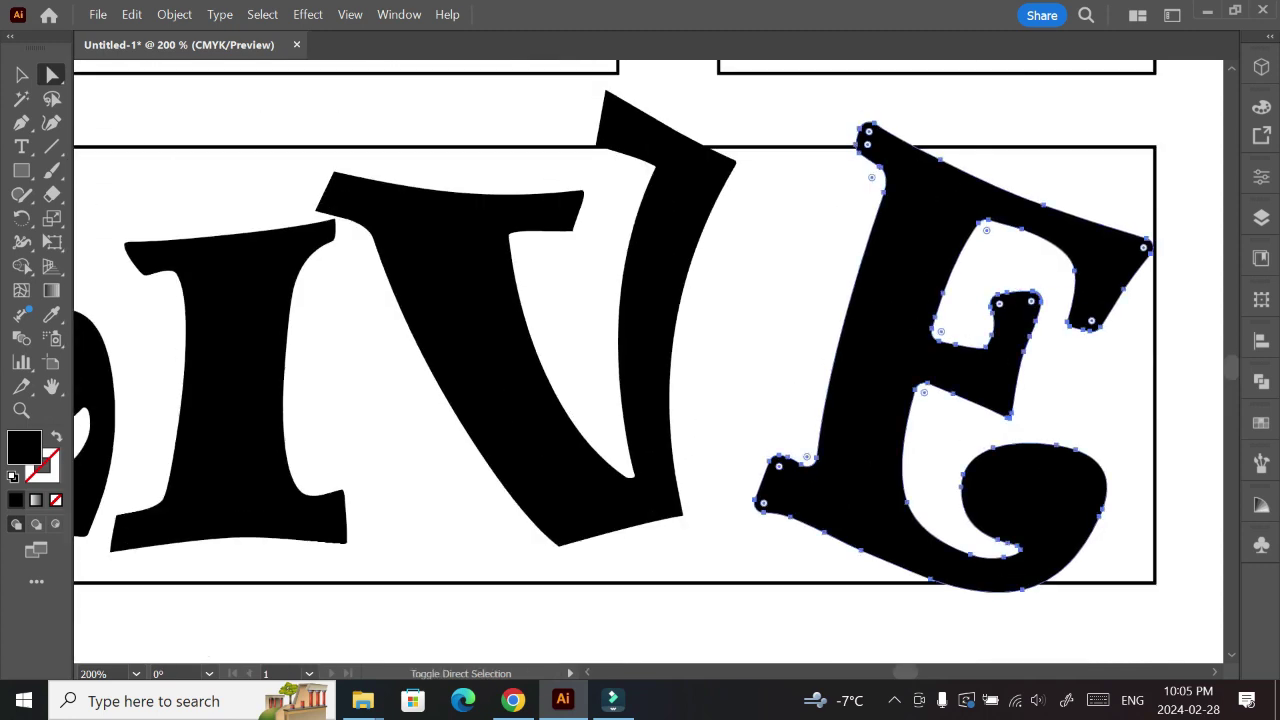
left_click_drag(1031, 301, 1016, 310)
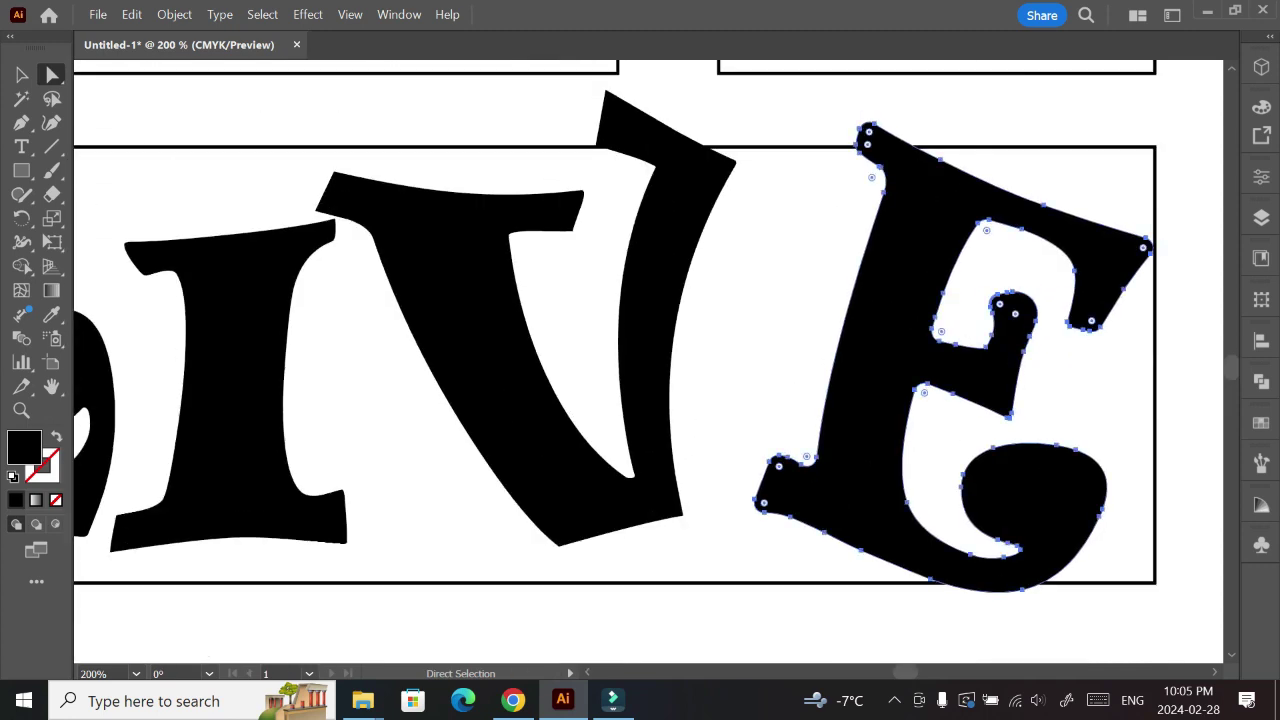
key("ctrl+shift+a")
double_click(1143, 247)
key("Escape")
left_click_drag(1143, 247, 1130, 251)
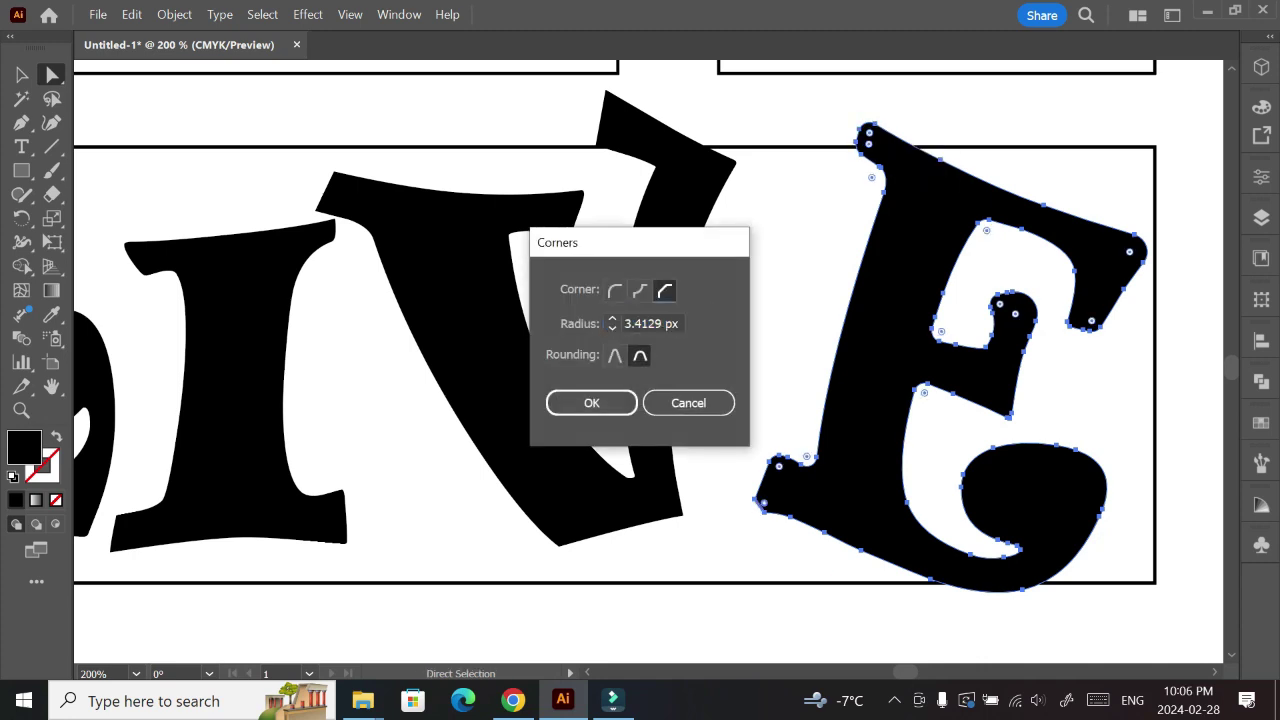
key("Escape")
double_click(779, 463)
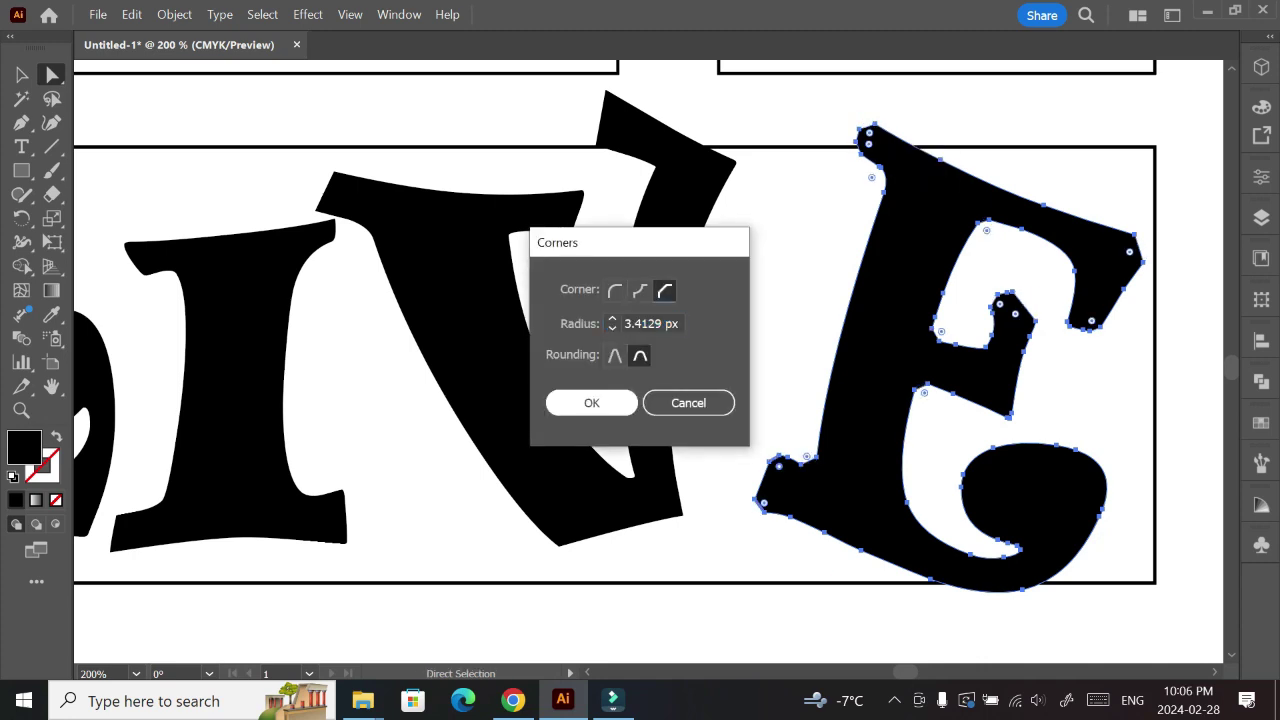
key("Escape")
Round the corners of the V and the I's bottom-left corner.
left_click(720, 470)
left_click(629, 476)
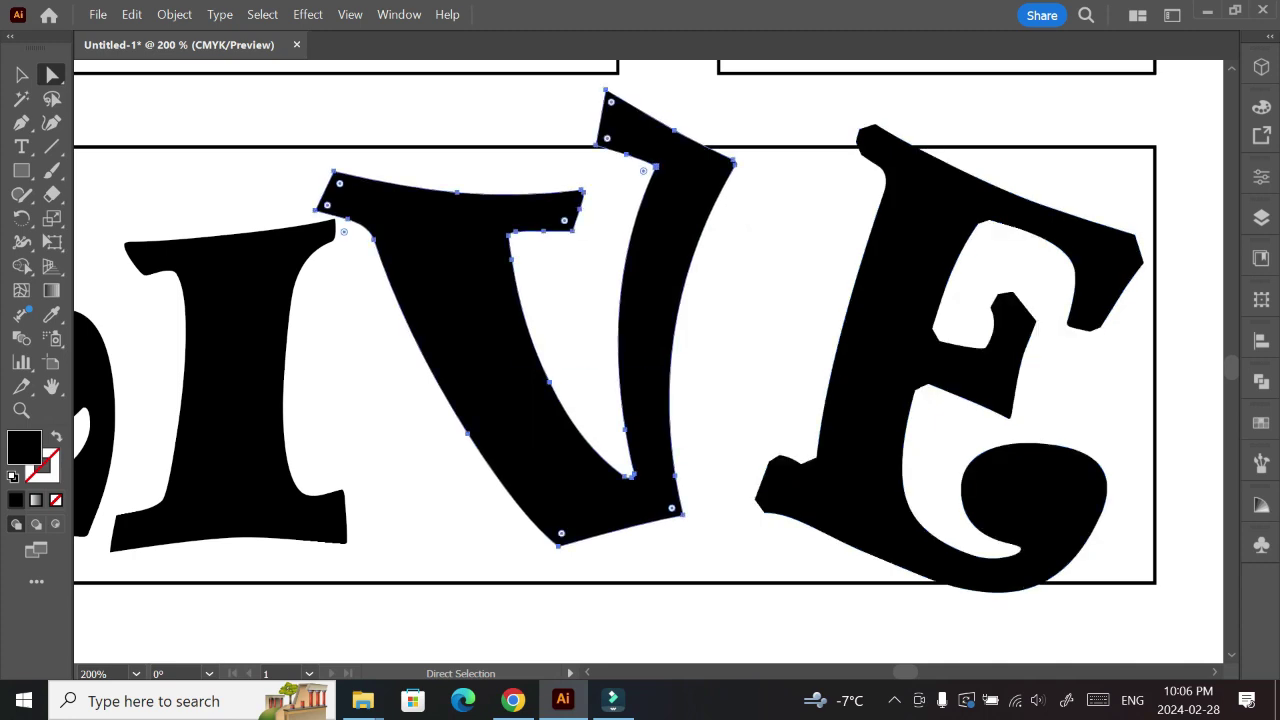
left_click(866, 130)
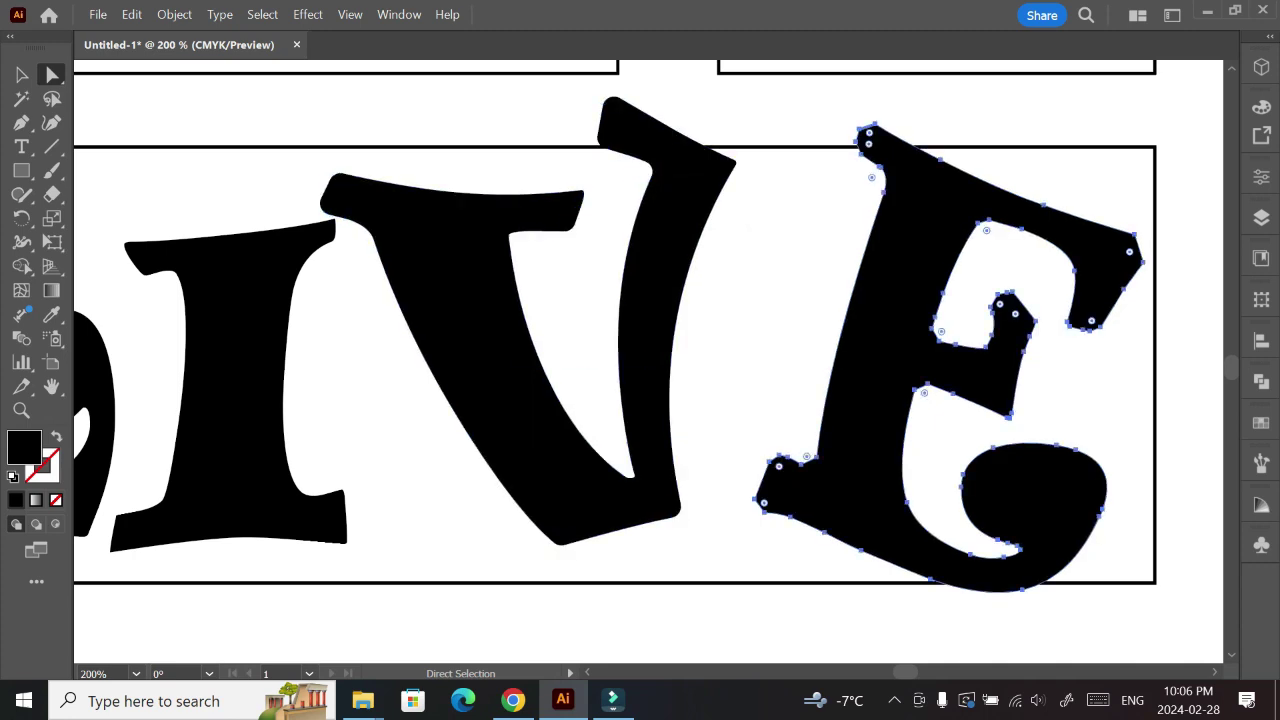
double_click(869, 143)
key("Escape")
left_click(120, 530)
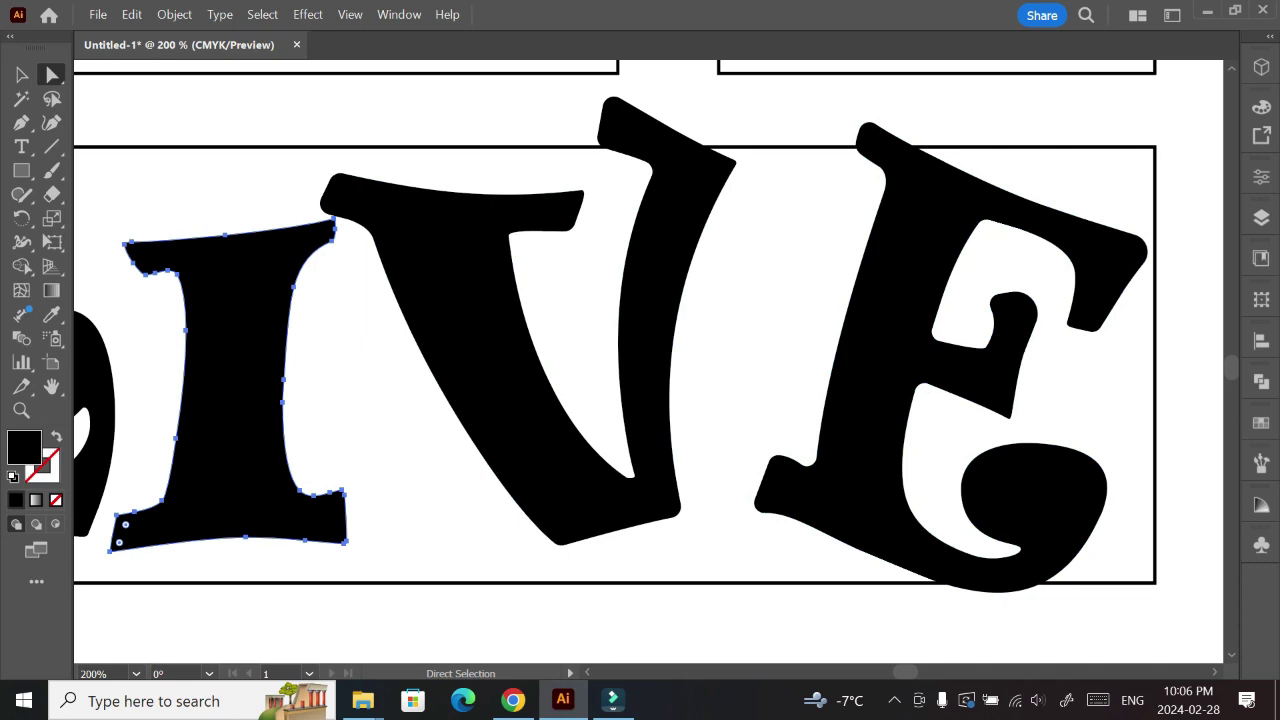
left_click_drag(125, 524, 128, 532)
key("ctrl+shift+a")
Round the corners of the L.
scroll(650, 365, "left", 5)
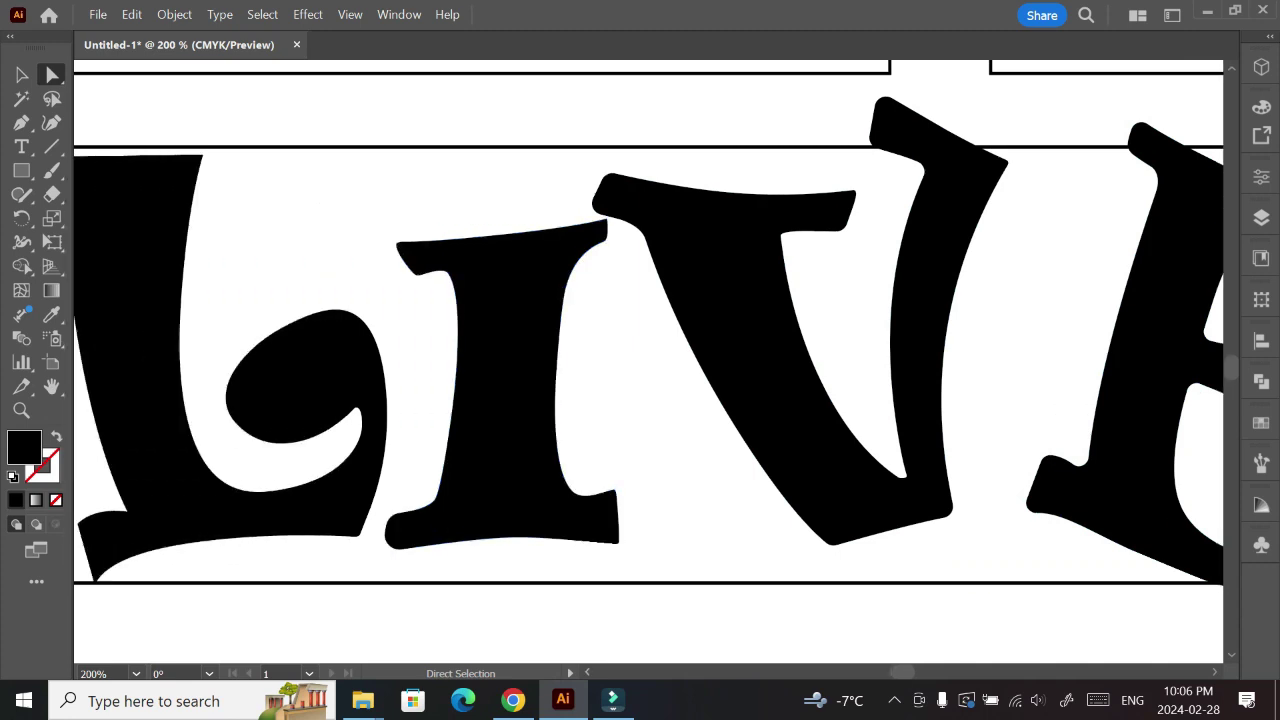
scroll(640, 365, "left", 3)
left_click(310, 300)
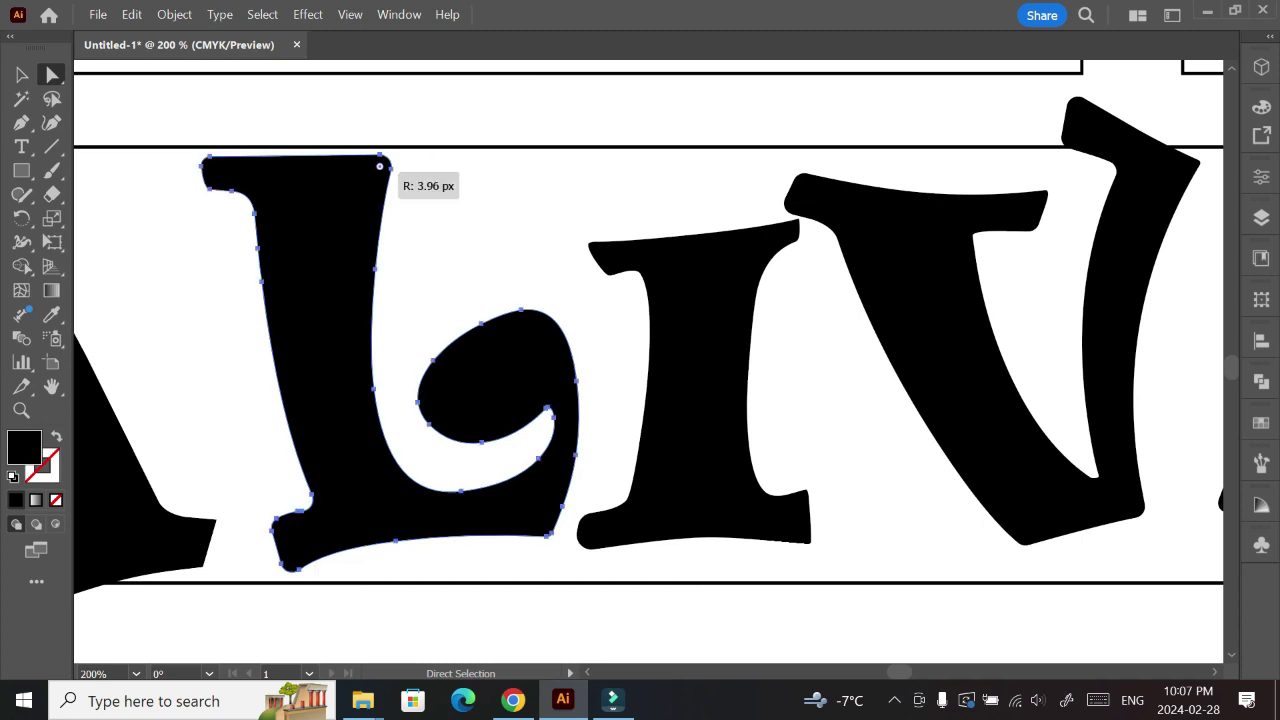
key("ctrl+shift+a")
Smooth the upper and lower right of the A's inner hole, then zoom out.
scroll(650, 365, "left", 6)
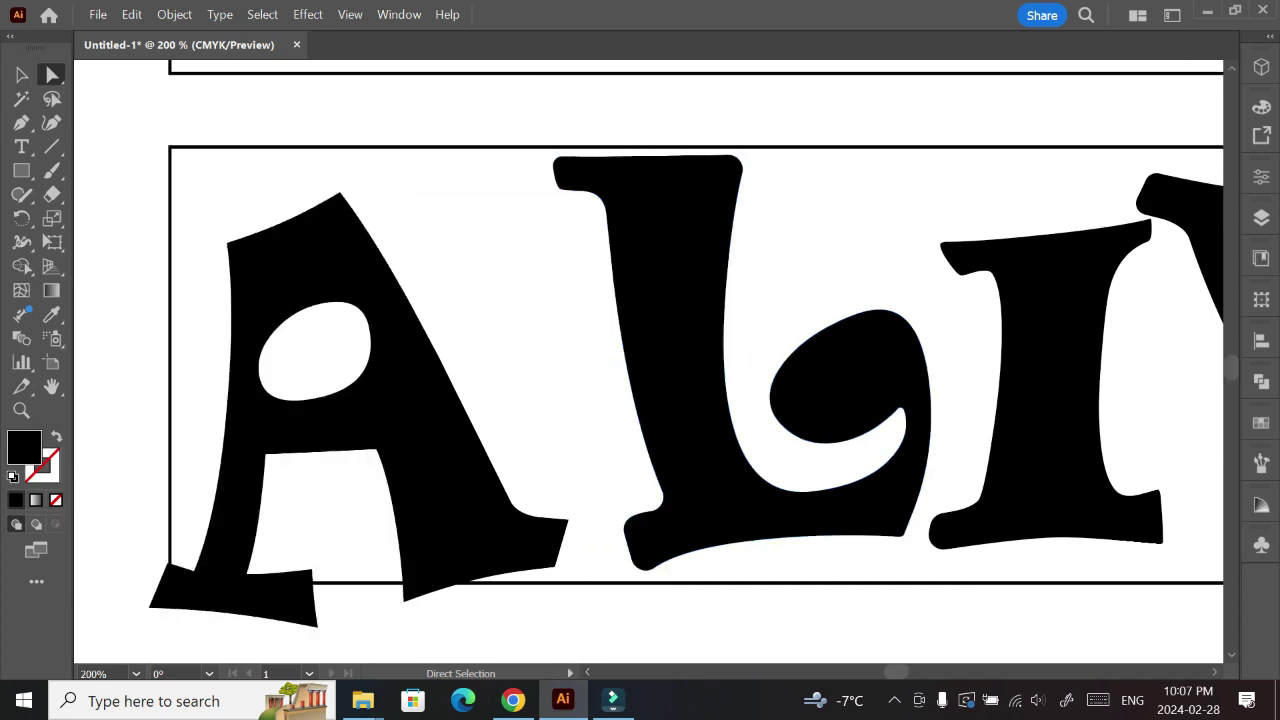
left_click(312, 570)
left_click_drag(370, 330, 364, 322)
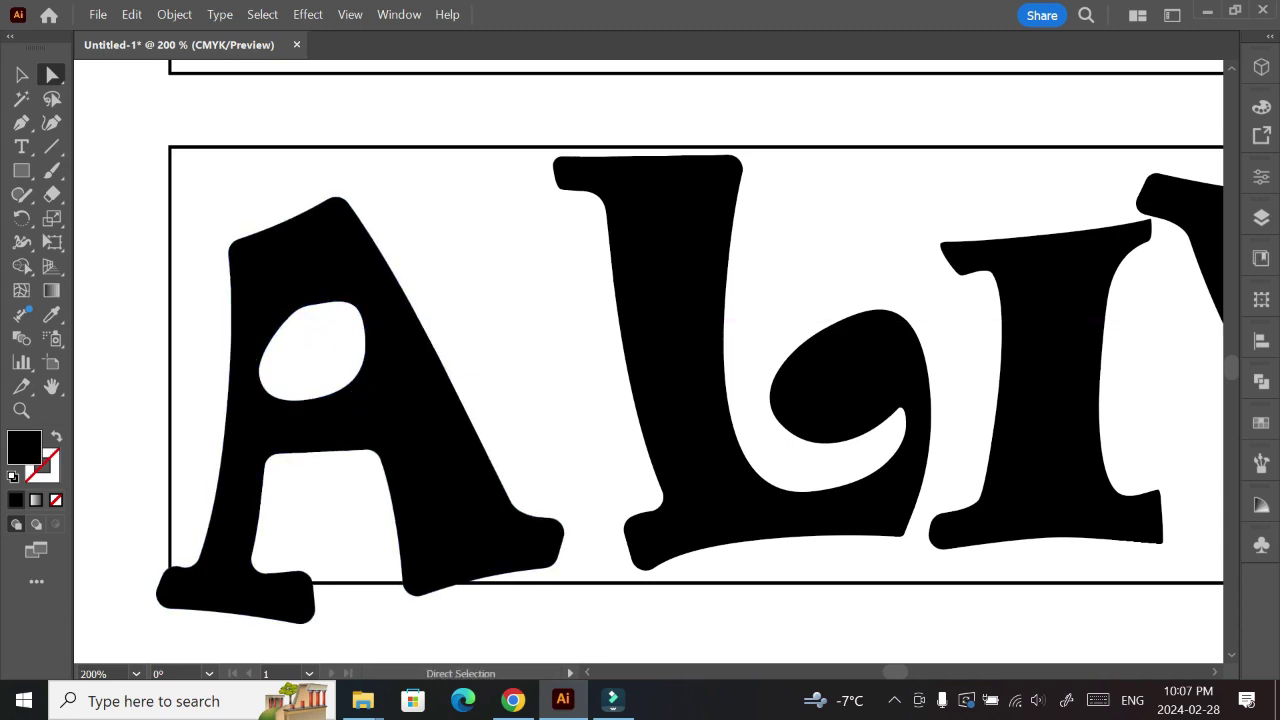
left_click_drag(265, 388, 370, 388)
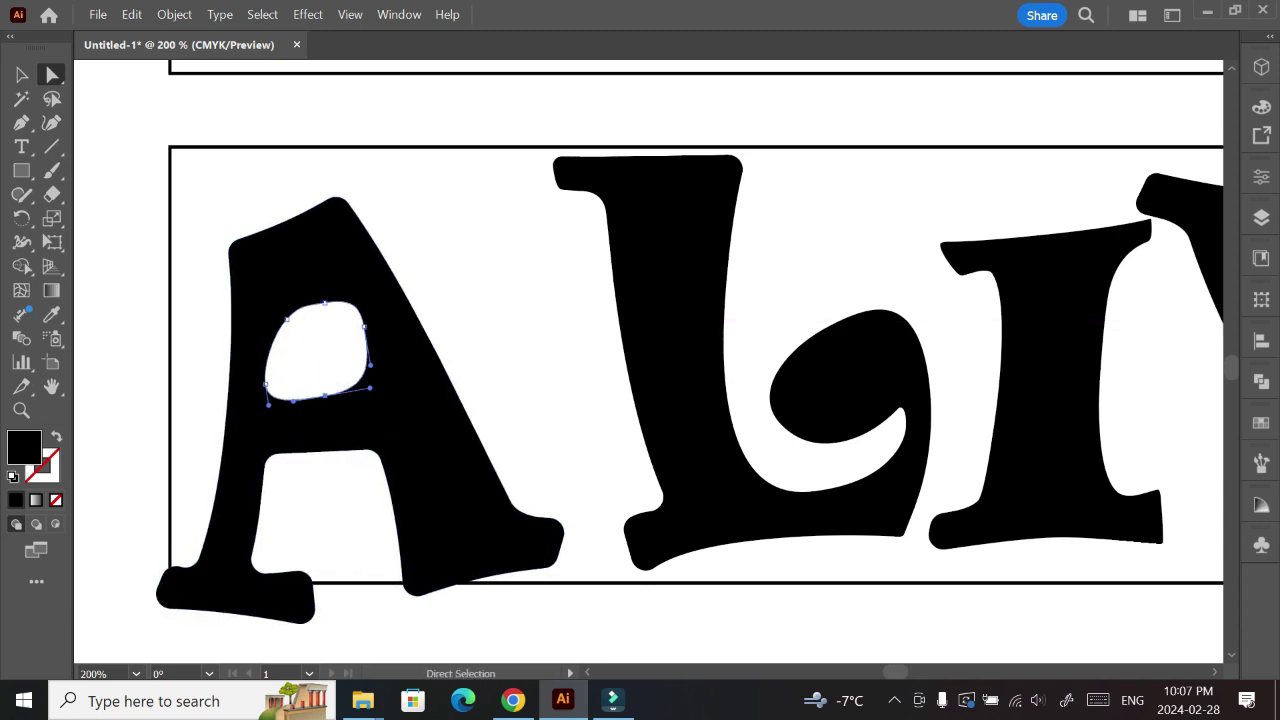
key("ctrl+shift+a")
key("ctrl+minus")
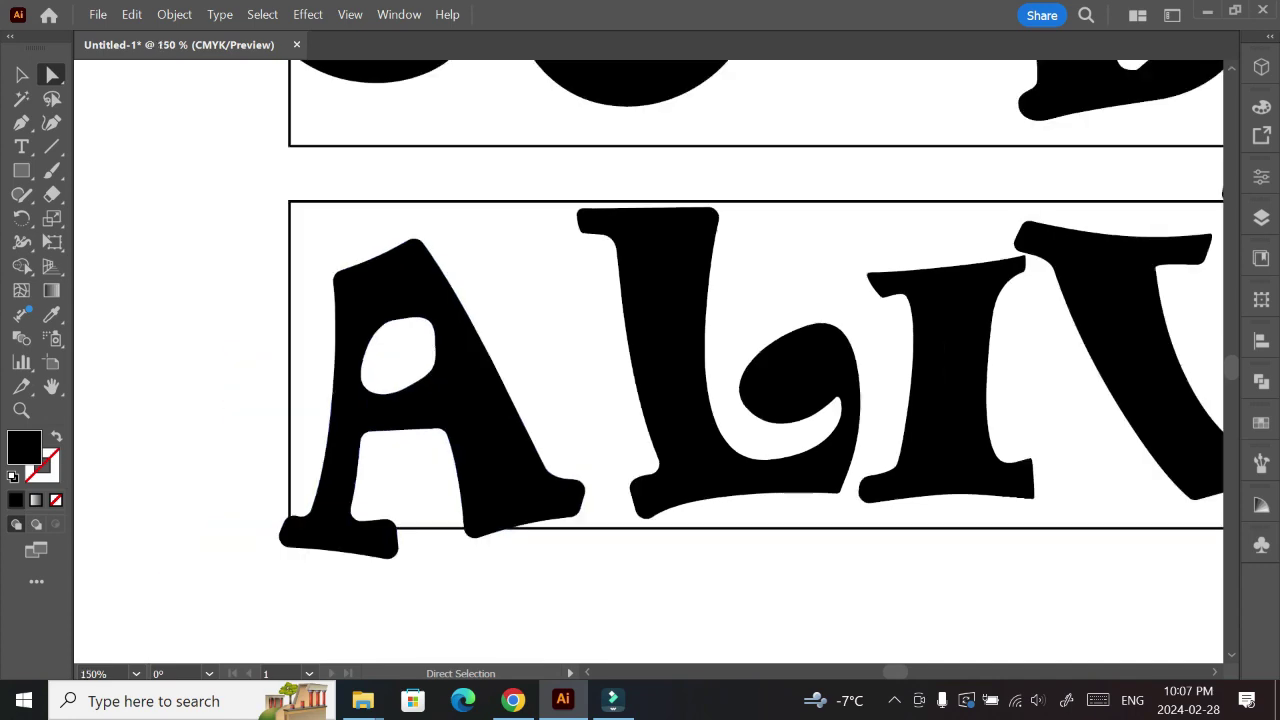
key("ctrl+minus")
key("ctrl+minus")
scroll(700, 360, "right", 5)
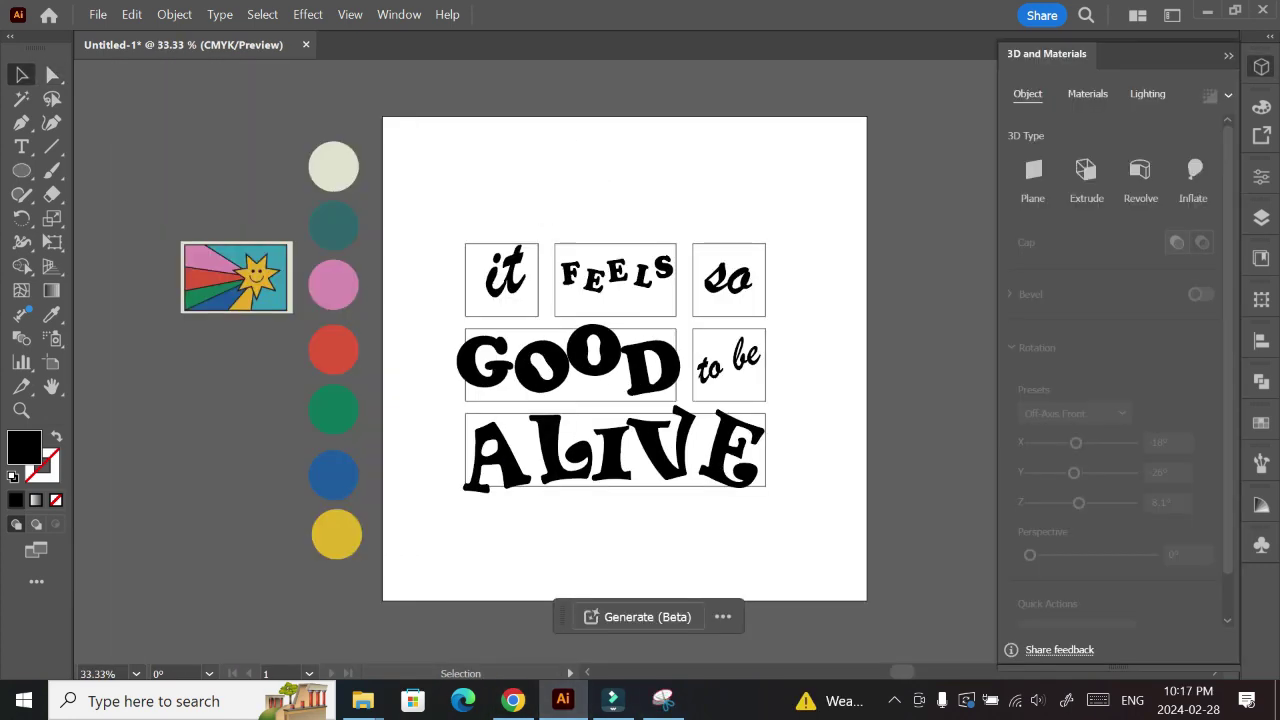
Extrude all lettered panels into 3D with X rotation set to 10°.
left_click(174, 14)
left_click(174, 14)
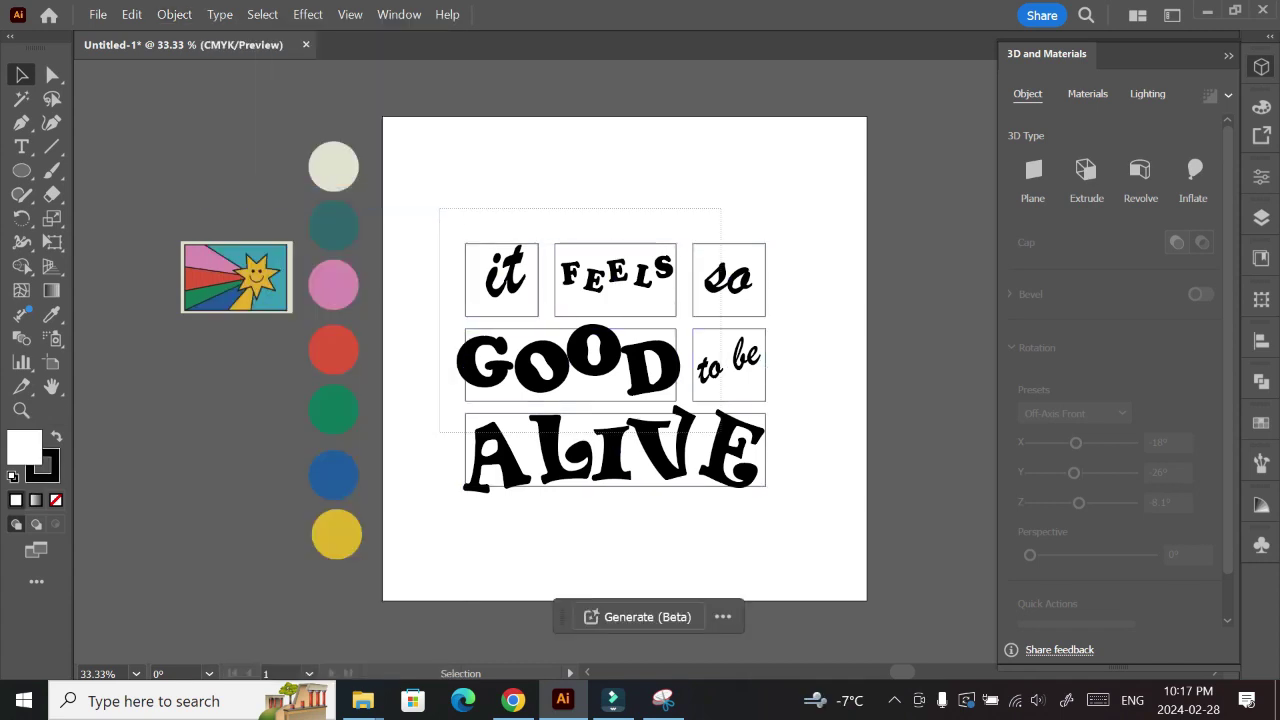
left_click_drag(438, 208, 722, 434)
left_click(1085, 170)
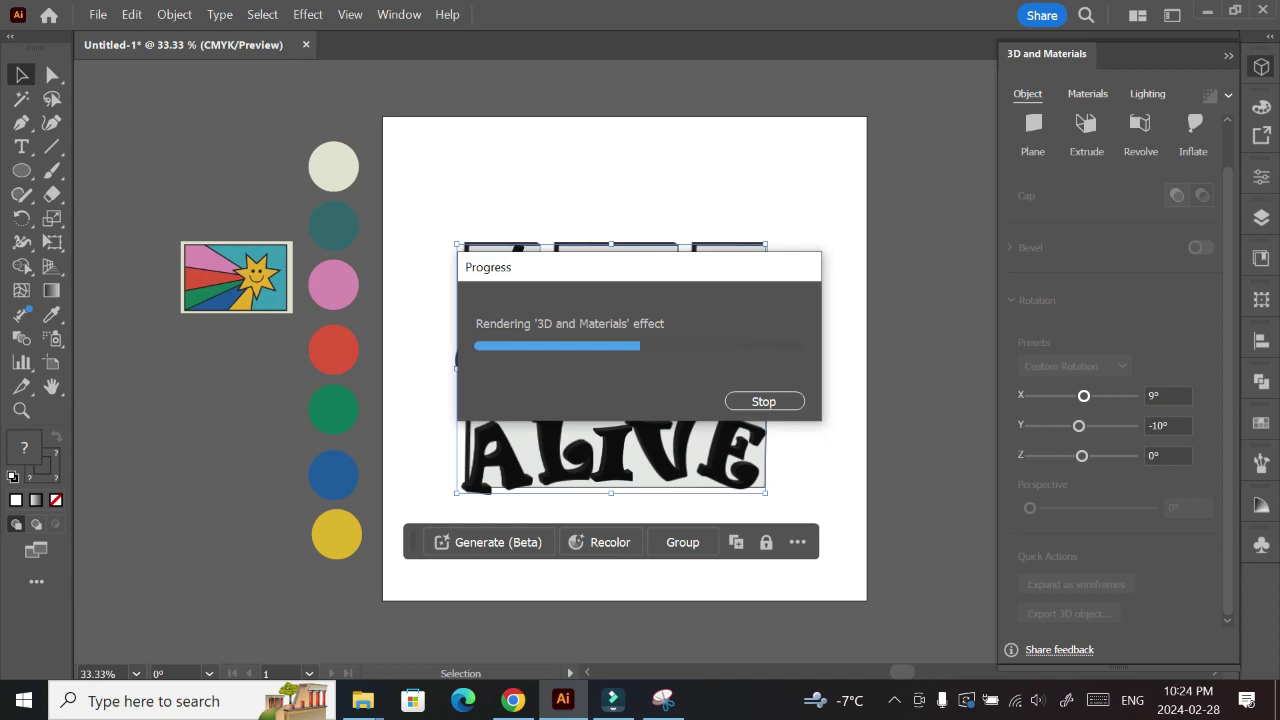
type("10")
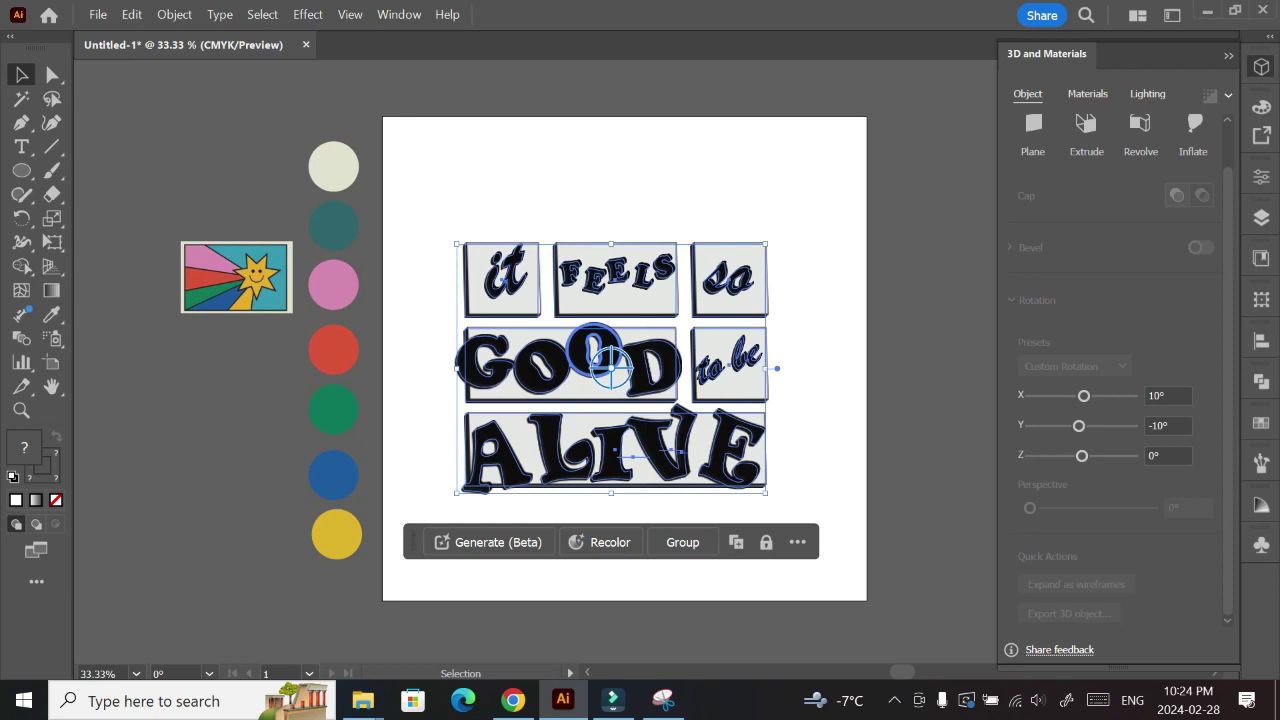
key("ctrl+shift+a")
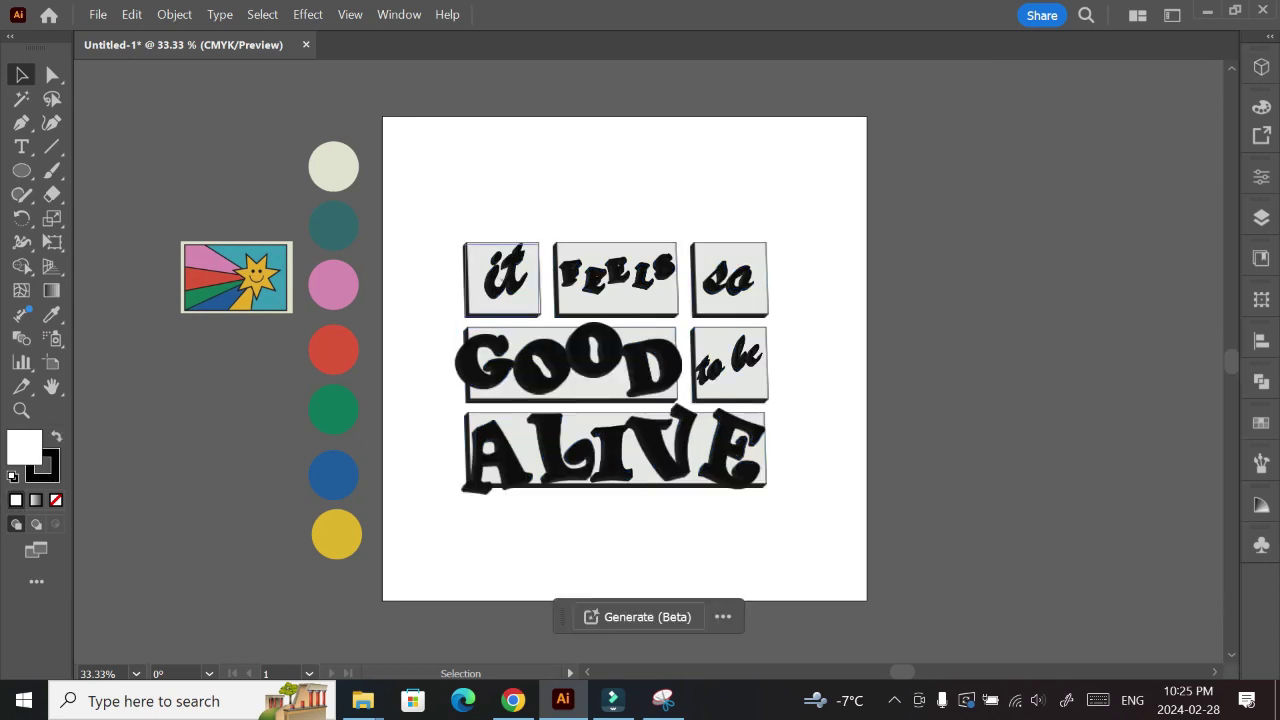
left_click(501, 279)
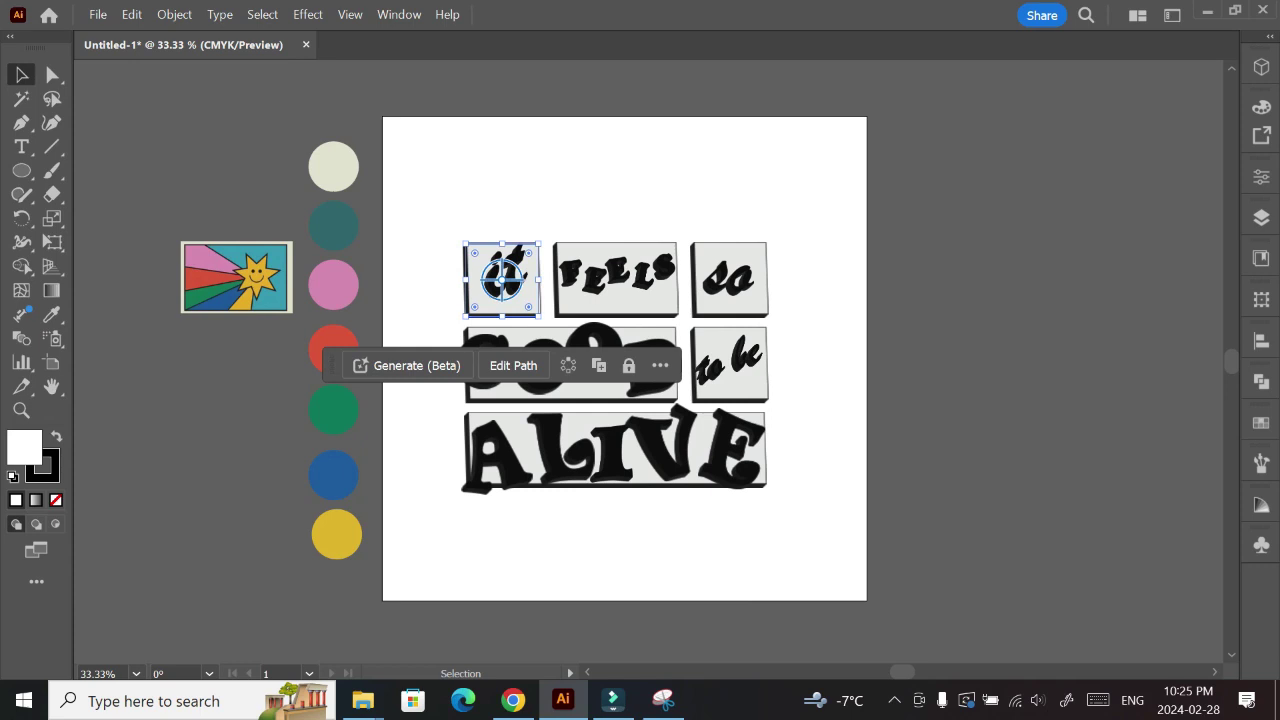